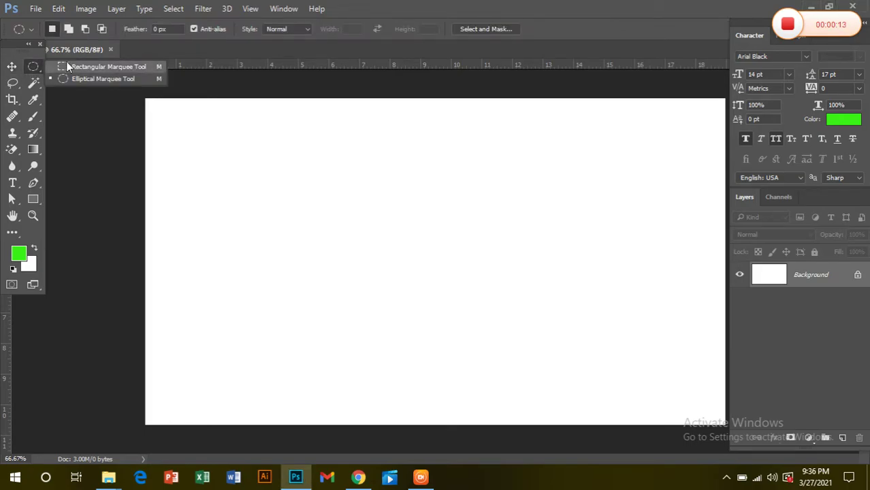
Make a wide rectangular selection on the upper canvas and add a new Layer 1
{"action": "left_click", "coordinate": [70, 66]}
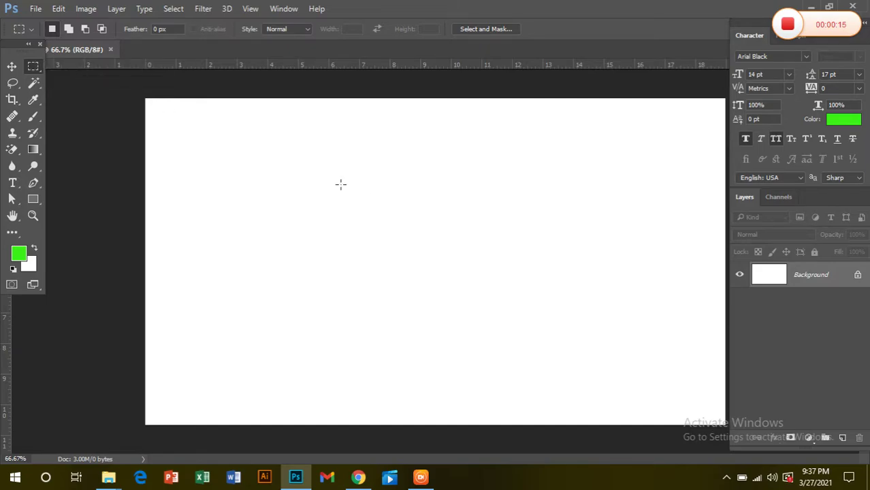
{"action": "left_click_drag", "start_coordinate": [522, 288], "coordinate": [560, 317]}
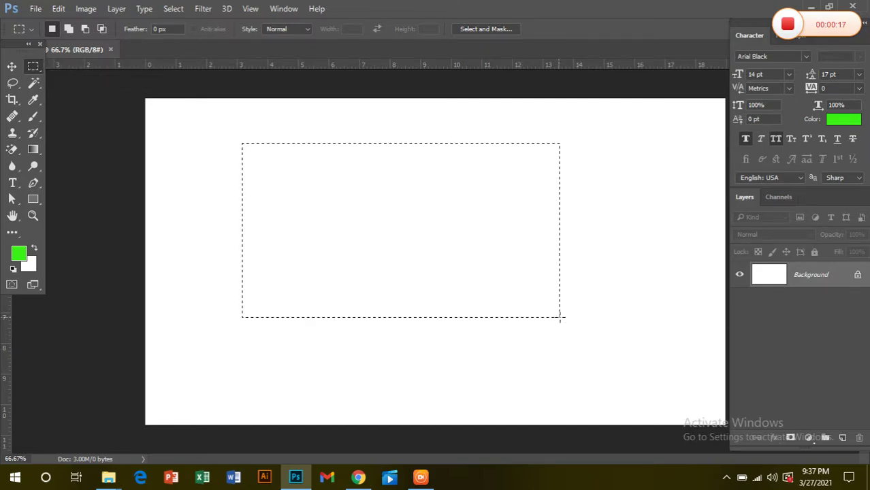
{"action": "left_click", "coordinate": [842, 440]}
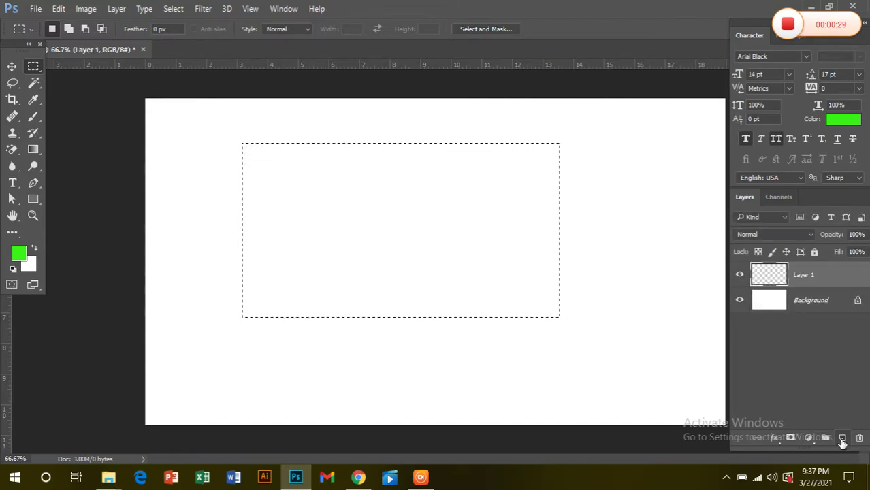
Fill the rectangle with bright green 37f711 and deselect
{"action": "left_click", "coordinate": [844, 121]}
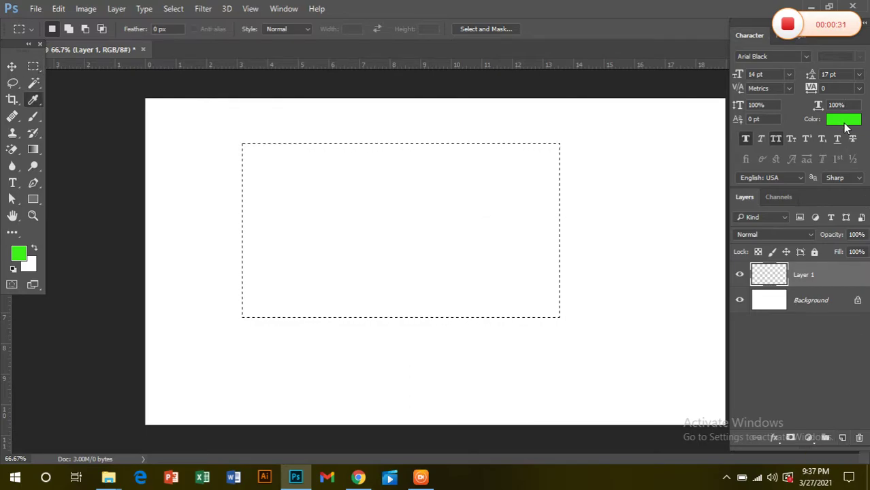
{"action": "left_click", "coordinate": [633, 263]}
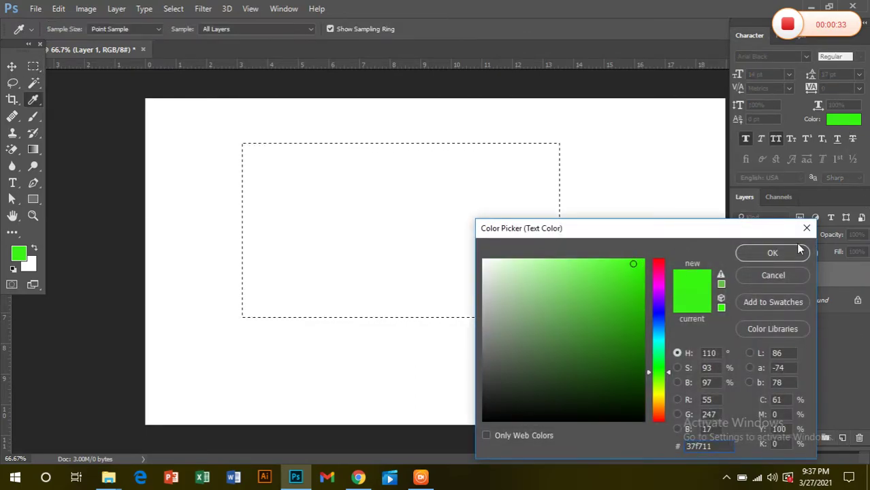
{"action": "left_click", "coordinate": [748, 251]}
{"action": "key", "text": "alt+BackSpace"}
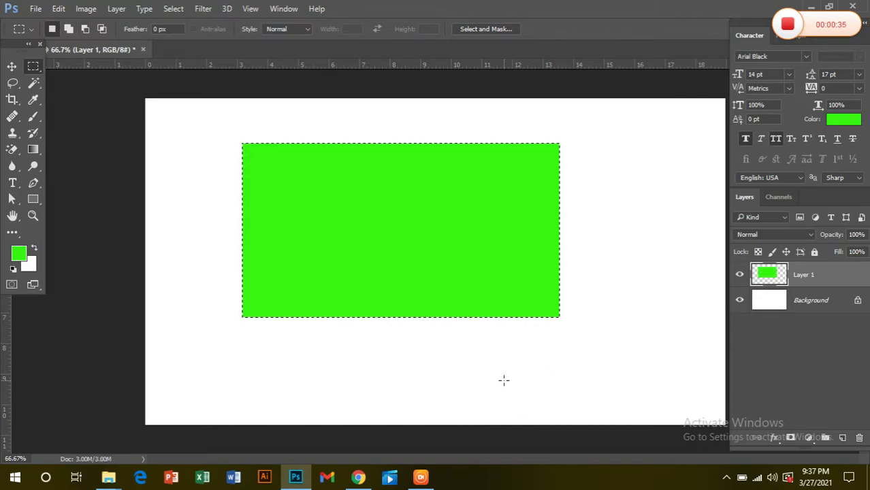
{"action": "key", "text": "ctrl+d"}
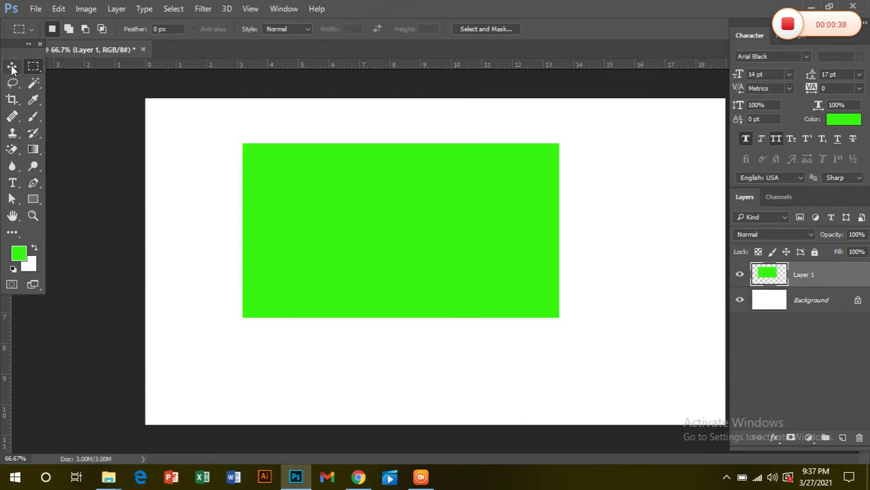
Draw an oval selection right of the green rectangle on a new Layer 2
{"action": "right_click", "coordinate": [32, 66]}
{"action": "left_click", "coordinate": [95, 79]}
{"action": "left_click_drag", "start_coordinate": [546, 174], "coordinate": [691, 336]}
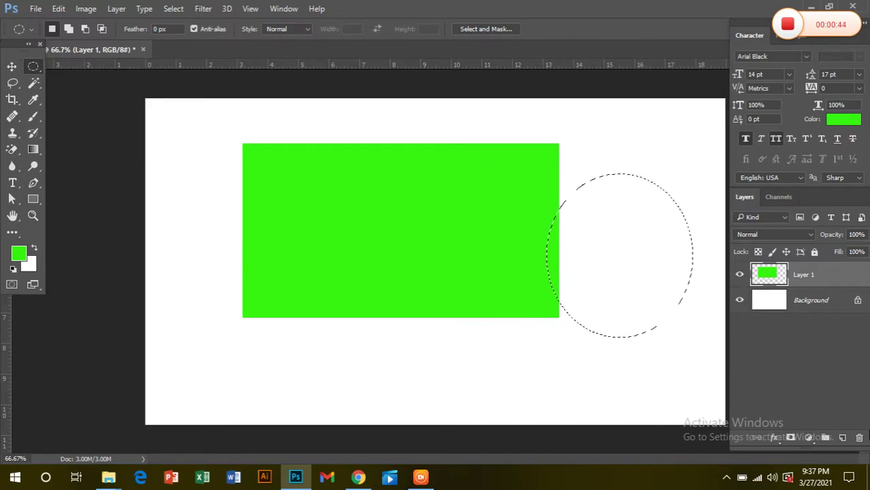
{"action": "left_click", "coordinate": [842, 438]}
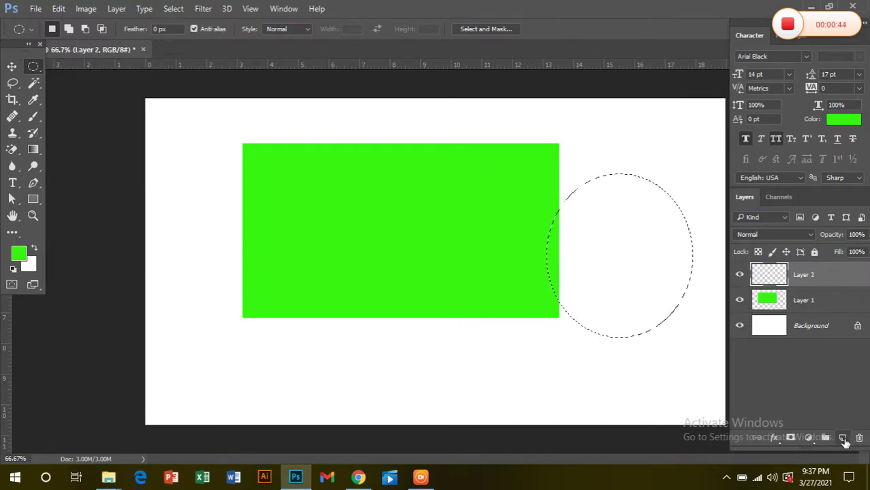
Fill the oval selection with red
{"action": "left_click", "coordinate": [835, 128]}
{"action": "left_click", "coordinate": [659, 265]}
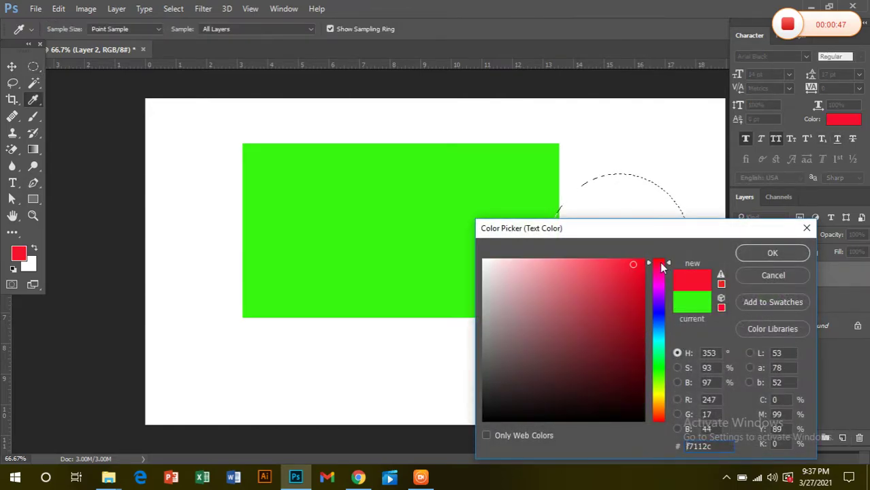
{"action": "left_click", "coordinate": [772, 252]}
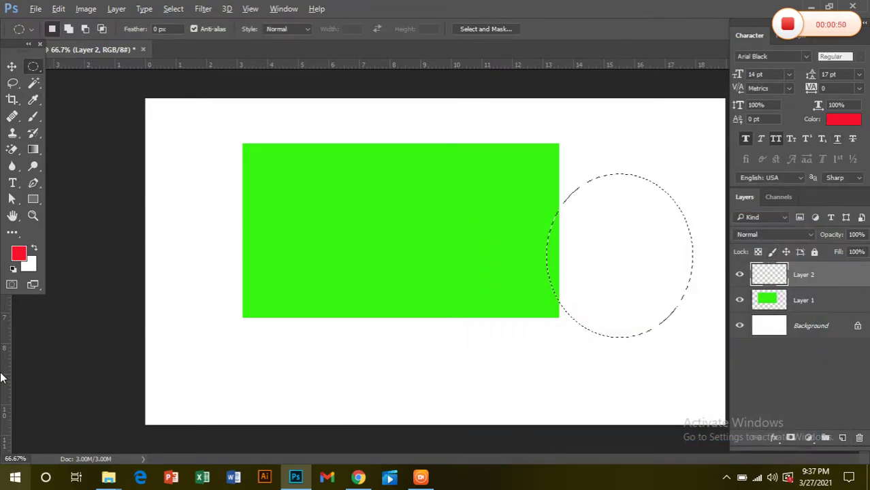
{"action": "key", "text": "alt+BackSpace"}
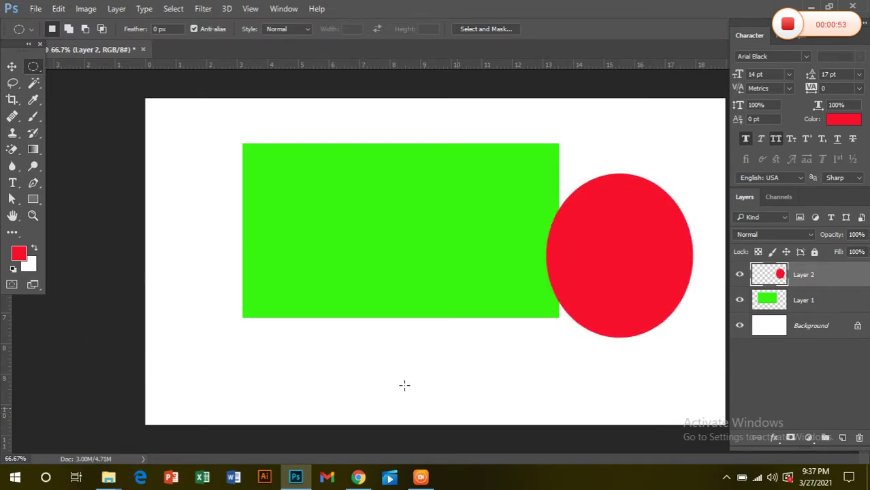
Move the red oval onto the green rectangle and lasso a freehand shape to its right
{"action": "left_click", "coordinate": [12, 66]}
{"action": "left_click_drag", "start_coordinate": [552, 221], "coordinate": [424, 235]}
{"action": "left_click", "coordinate": [12, 83]}
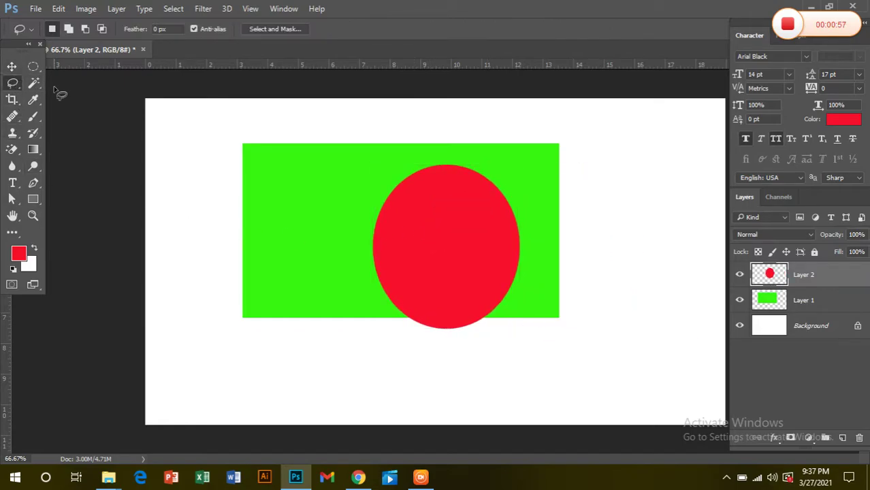
{"action": "mouse_move", "coordinate": [668, 142]}
{"action": "left_mouse_down"}
{"action": "mouse_move", "coordinate": [631, 197]}
{"action": "mouse_move", "coordinate": [611, 192]}
{"action": "mouse_move", "coordinate": [588, 235]}
{"action": "mouse_move", "coordinate": [580, 308]}
{"action": "mouse_move", "coordinate": [456, 368]}
{"action": "left_mouse_up"}
{"action": "mouse_move", "coordinate": [667, 142]}
{"action": "left_mouse_down"}
{"action": "mouse_move", "coordinate": [685, 170]}
{"action": "mouse_move", "coordinate": [638, 273]}
{"action": "mouse_move", "coordinate": [631, 334]}
{"action": "mouse_move", "coordinate": [604, 357]}
{"action": "mouse_move", "coordinate": [523, 375]}
{"action": "mouse_move", "coordinate": [521, 328]}
{"action": "mouse_move", "coordinate": [546, 317]}
{"action": "mouse_move", "coordinate": [537, 300]}
{"action": "mouse_move", "coordinate": [549, 288]}
{"action": "mouse_move", "coordinate": [548, 259]}
{"action": "mouse_move", "coordinate": [577, 180]}
{"action": "mouse_move", "coordinate": [668, 141]}
{"action": "left_mouse_up"}
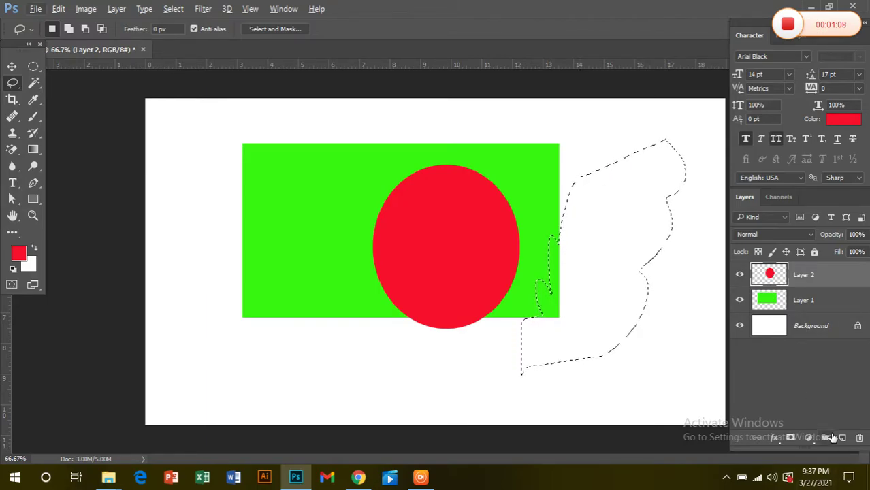
Fill the lasso selection with cyan on a new Layer 3 and deselect
{"action": "left_click", "coordinate": [842, 437]}
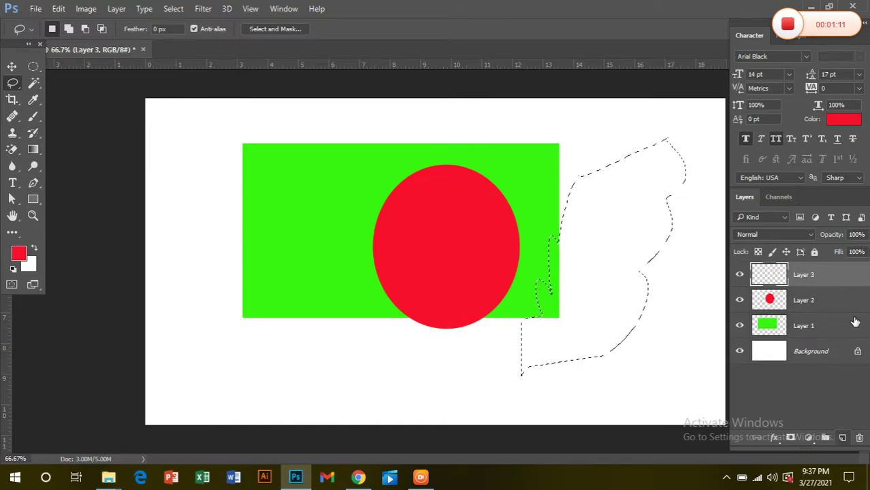
{"action": "left_click", "coordinate": [842, 120]}
{"action": "left_click", "coordinate": [661, 345]}
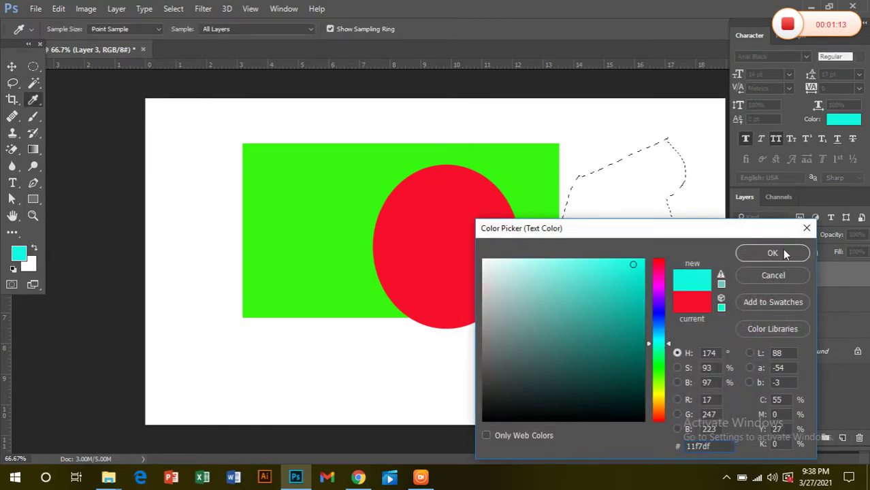
{"action": "left_click", "coordinate": [782, 251]}
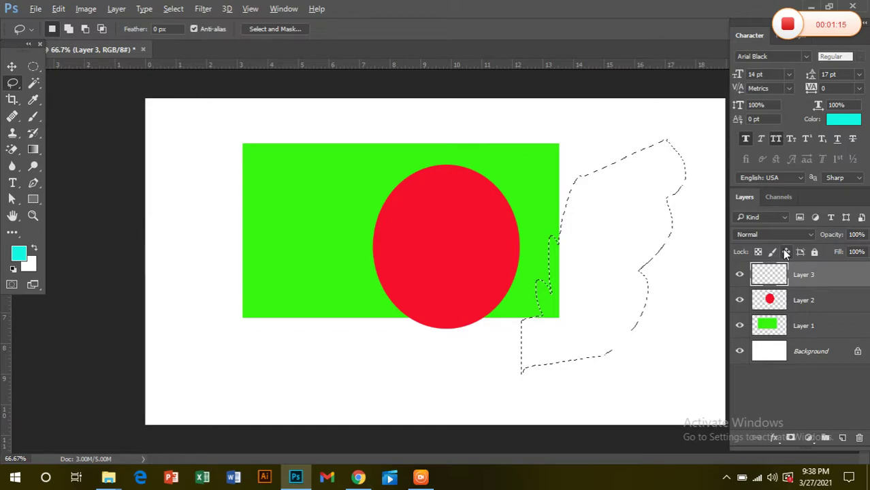
{"action": "key", "text": "alt+BackSpace"}
{"action": "left_click", "coordinate": [650, 294]}
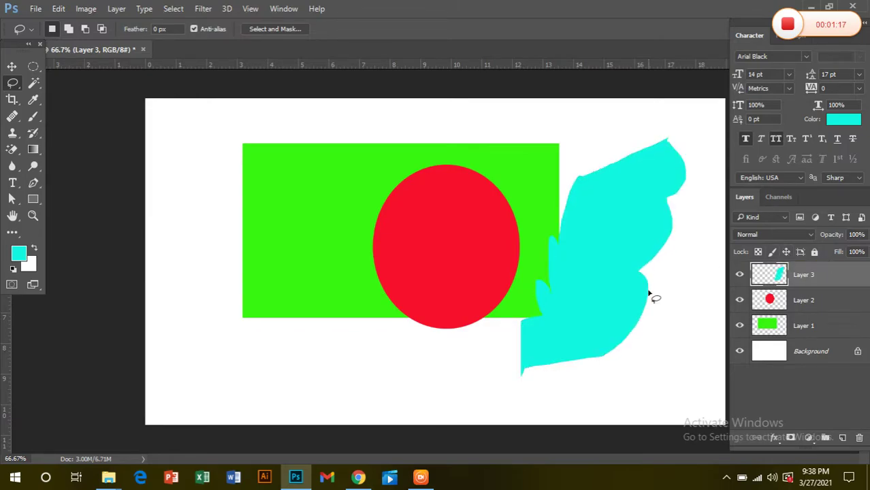
Drag the cyan shape, red oval and green rectangle around to try different arrangements
{"action": "left_click", "coordinate": [13, 66]}
{"action": "left_click_drag", "start_coordinate": [585, 240], "coordinate": [378, 237]}
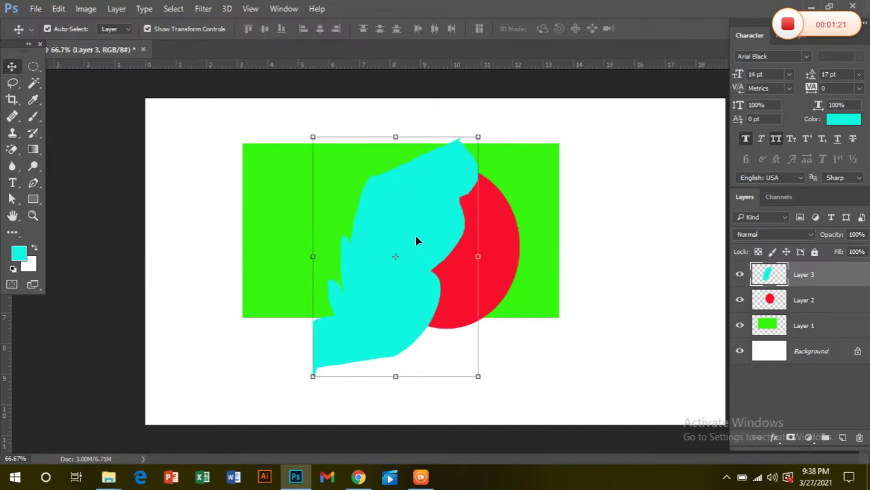
{"action": "left_click_drag", "start_coordinate": [536, 218], "coordinate": [555, 228]}
{"action": "left_click_drag", "start_coordinate": [408, 237], "coordinate": [326, 216]}
{"action": "left_click_drag", "start_coordinate": [460, 246], "coordinate": [320, 223]}
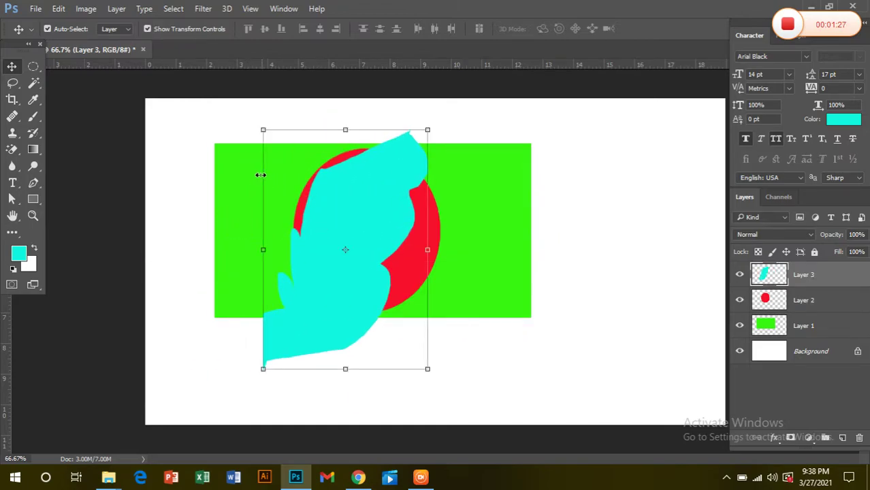
{"action": "mouse_move", "coordinate": [504, 216]}
{"action": "left_mouse_down"}
{"action": "mouse_move", "coordinate": [528, 236]}
{"action": "mouse_move", "coordinate": [504, 212]}
{"action": "left_mouse_up"}
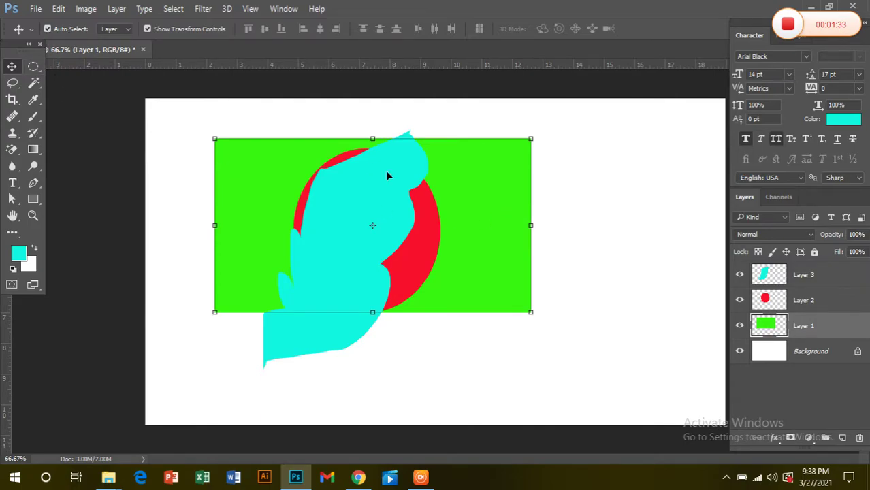
{"action": "left_click_drag", "start_coordinate": [457, 201], "coordinate": [626, 238]}
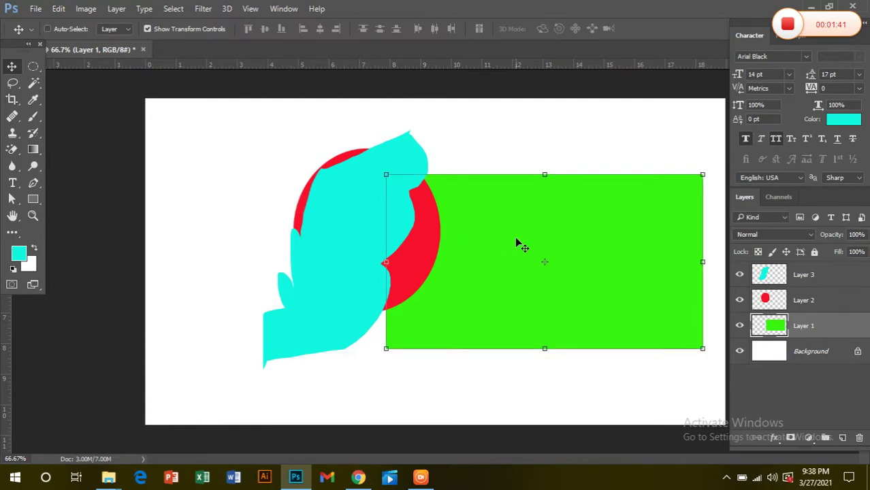
{"action": "left_click_drag", "start_coordinate": [528, 211], "coordinate": [556, 149]}
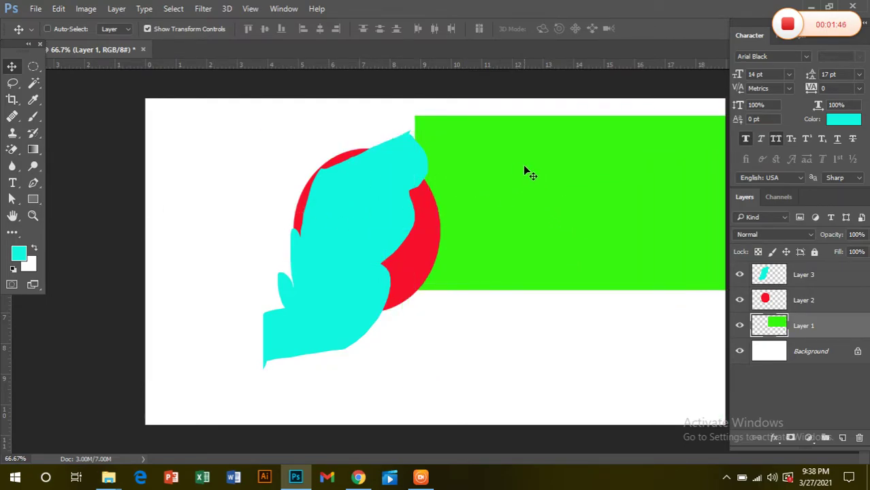
{"action": "left_click_drag", "start_coordinate": [279, 238], "coordinate": [156, 285]}
{"action": "left_click_drag", "start_coordinate": [563, 231], "coordinate": [630, 187]}
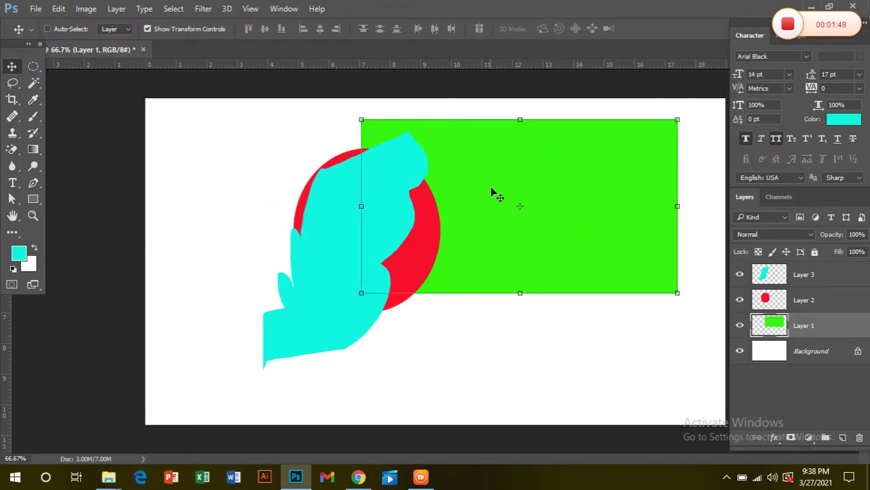
{"action": "left_click_drag", "start_coordinate": [492, 192], "coordinate": [538, 276]}
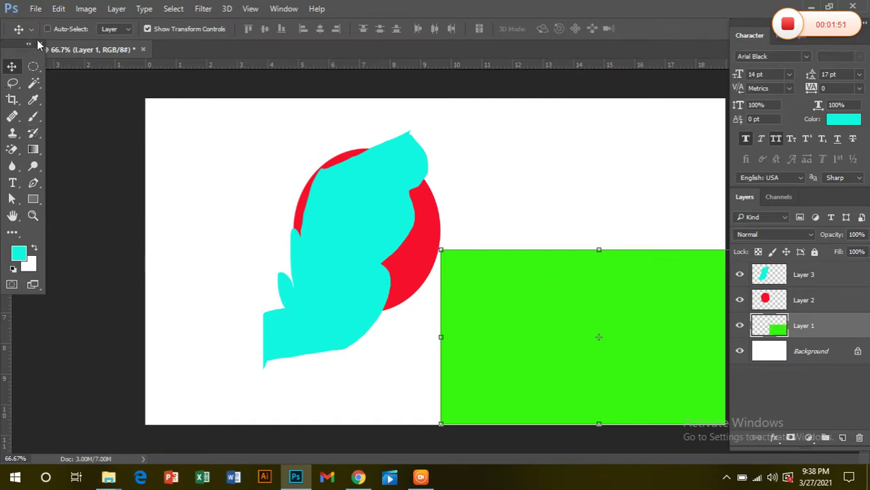
Place the cyan shape over the red oval and centre the green rectangle behind them
{"action": "left_click", "coordinate": [312, 227]}
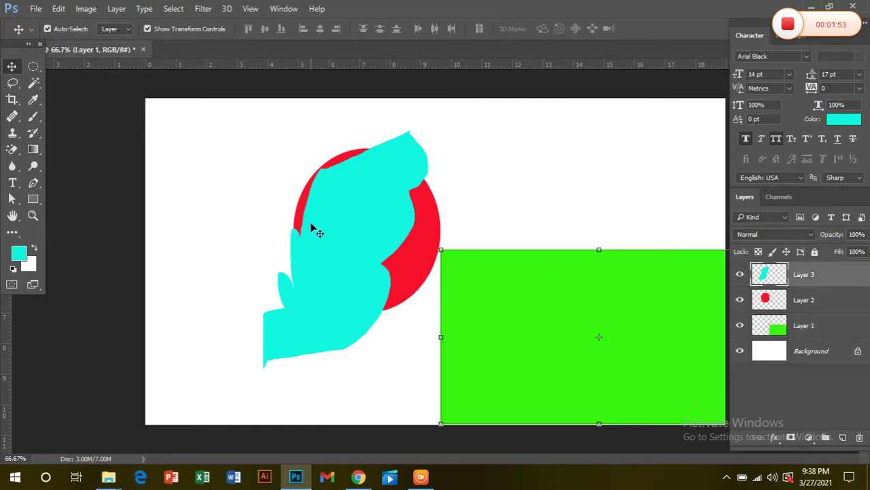
{"action": "left_click", "coordinate": [459, 208]}
{"action": "key", "text": "ctrl+z"}
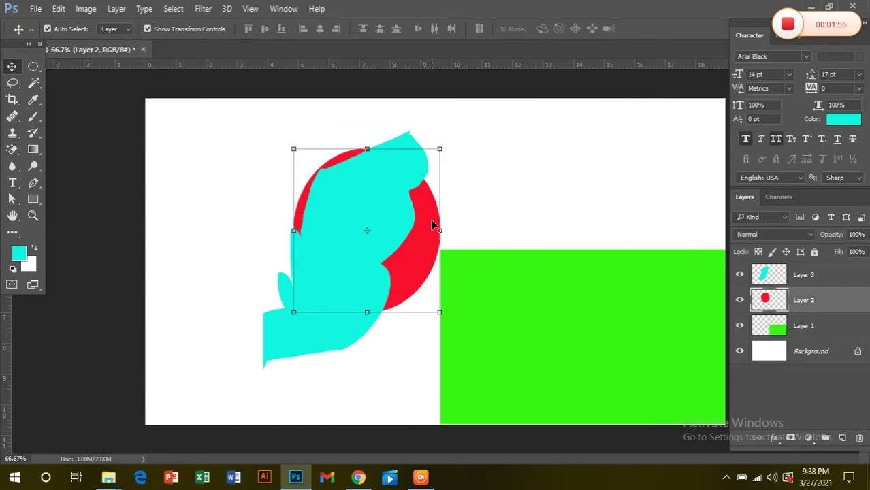
{"action": "key", "text": "ctrl+z"}
{"action": "left_click_drag", "start_coordinate": [388, 225], "coordinate": [625, 158]}
{"action": "left_click_drag", "start_coordinate": [613, 207], "coordinate": [349, 246]}
{"action": "left_click_drag", "start_coordinate": [614, 336], "coordinate": [406, 239]}
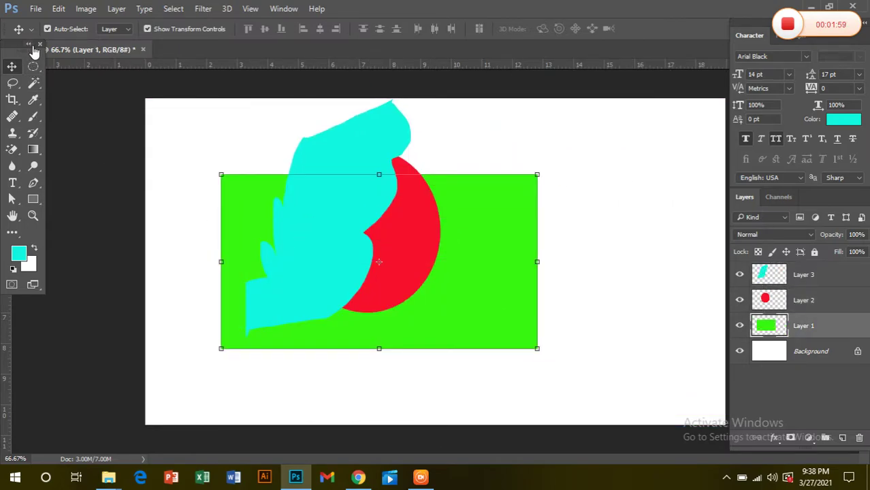
Move the cyan shape right over the rectangle and the red circle down-left
{"action": "left_click", "coordinate": [668, 231]}
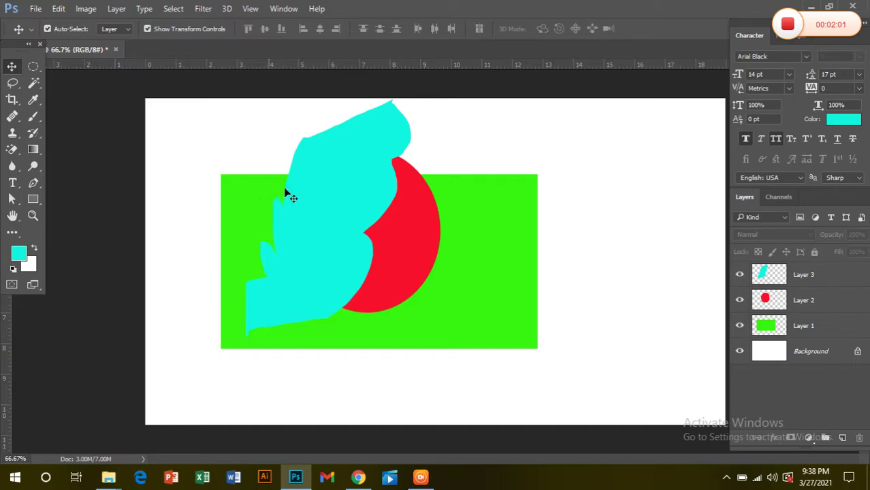
{"action": "left_click", "coordinate": [326, 192]}
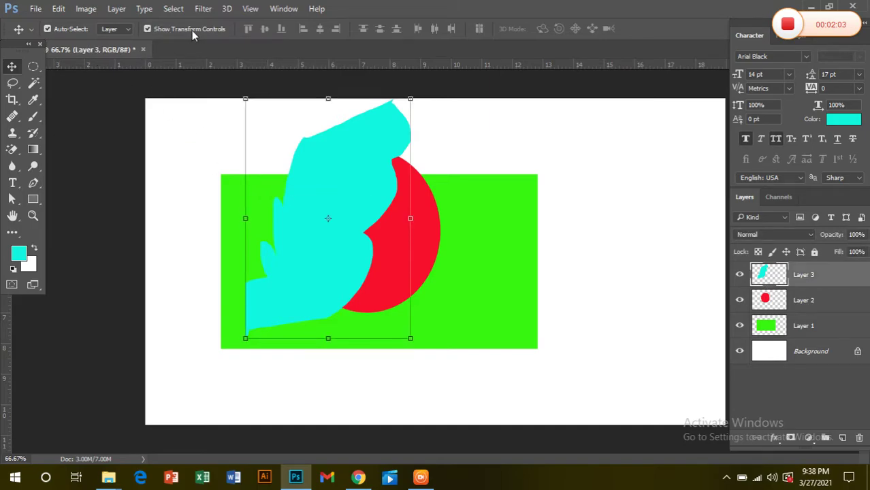
{"action": "left_click", "coordinate": [149, 29]}
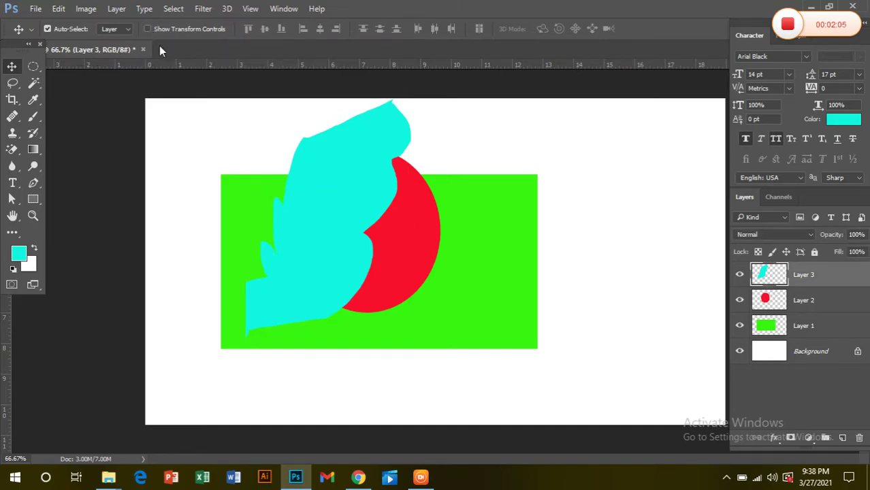
{"action": "left_click", "coordinate": [147, 29]}
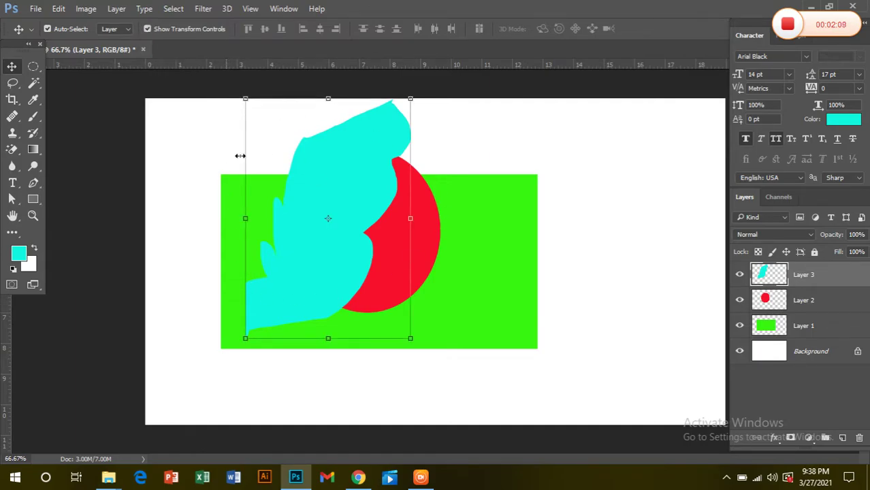
{"action": "left_click_drag", "start_coordinate": [329, 211], "coordinate": [484, 221]}
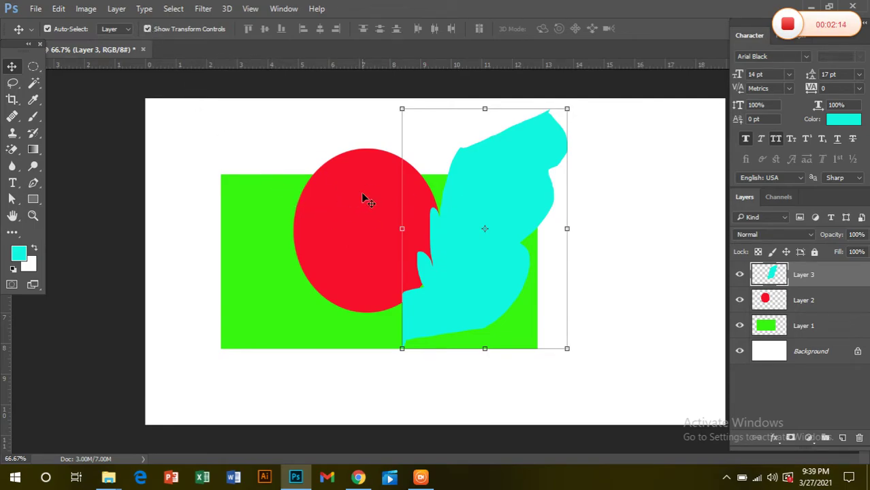
{"action": "left_click_drag", "start_coordinate": [386, 216], "coordinate": [330, 235]}
{"action": "left_click_drag", "start_coordinate": [239, 236], "coordinate": [233, 236]}
Put the cyan shape back on the red circle and centre both on the green rectangle
{"action": "left_click", "coordinate": [148, 30]}
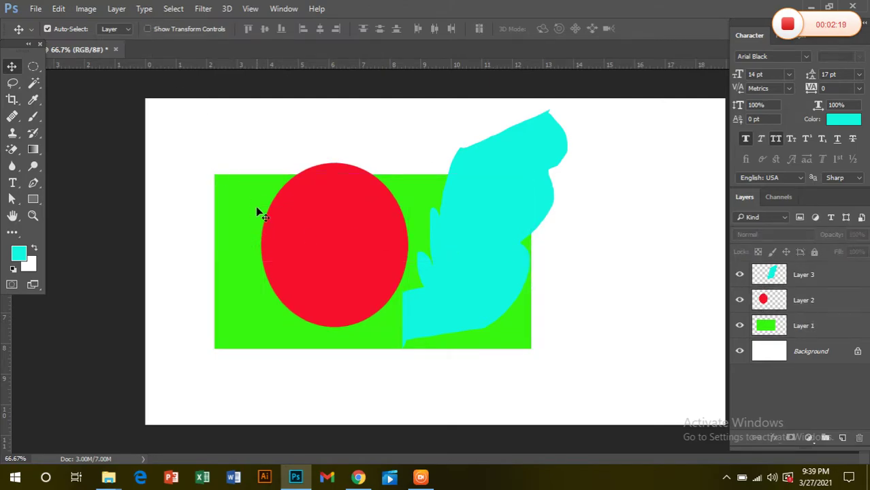
{"action": "left_click", "coordinate": [487, 214]}
{"action": "left_click", "coordinate": [147, 29]}
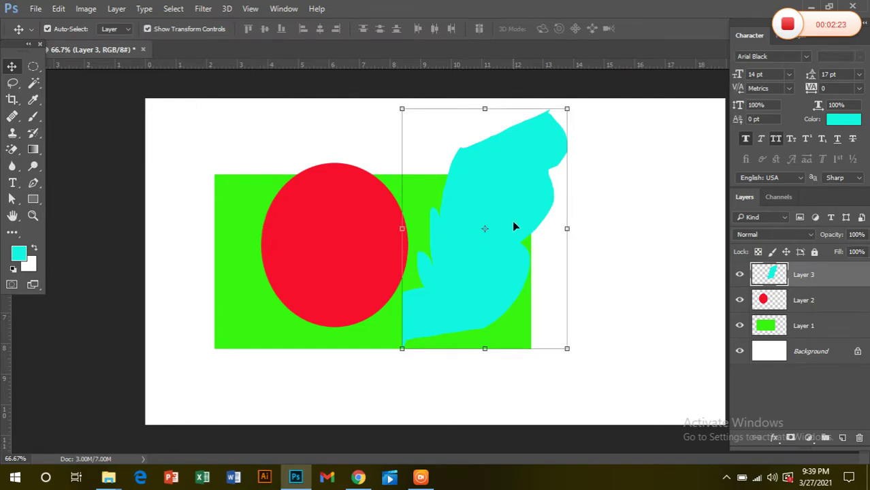
{"action": "left_click_drag", "start_coordinate": [514, 226], "coordinate": [424, 246]}
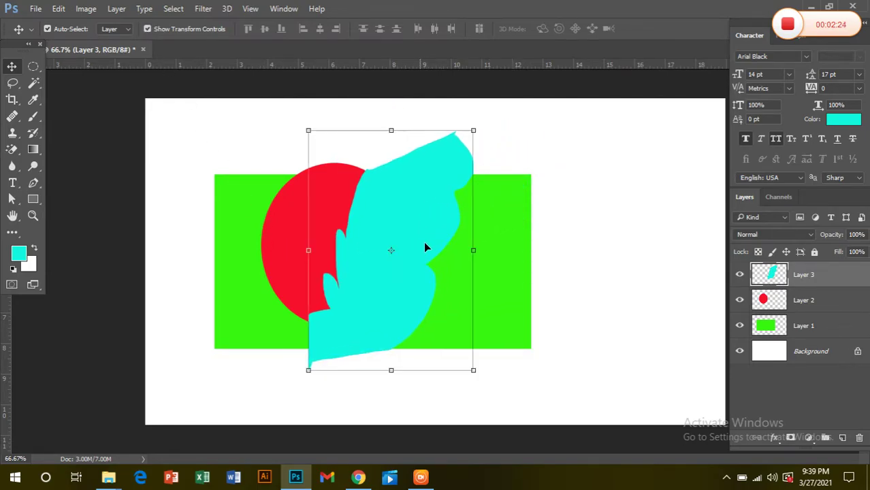
{"action": "left_click", "coordinate": [577, 237]}
{"action": "left_click_drag", "start_coordinate": [295, 235], "coordinate": [351, 253]}
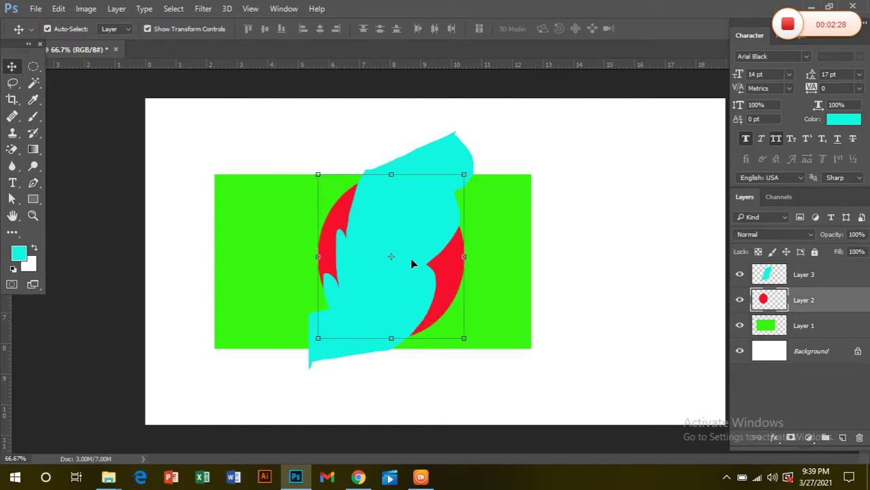
{"action": "left_click_drag", "start_coordinate": [513, 265], "coordinate": [555, 221]}
{"action": "left_click_drag", "start_coordinate": [425, 225], "coordinate": [443, 194]}
{"action": "left_click", "coordinate": [440, 311]}
{"action": "left_click_drag", "start_coordinate": [439, 311], "coordinate": [457, 277]}
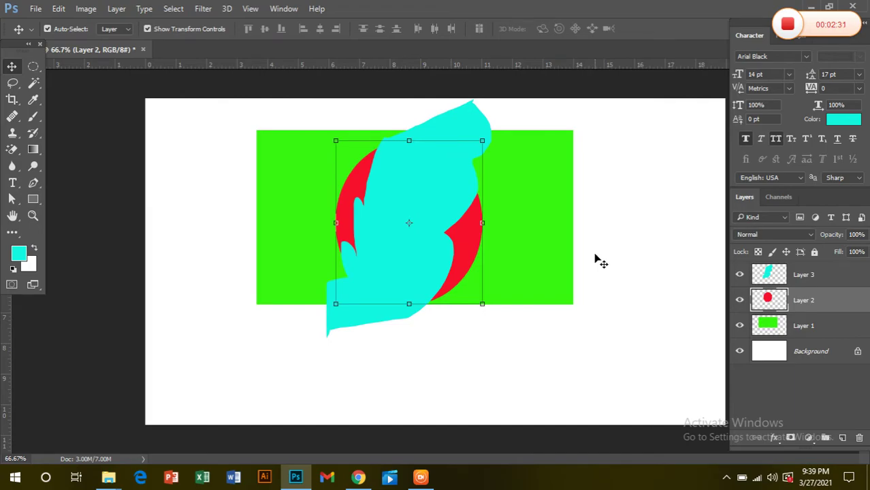
Select each shape's layer in the Layers panel, ending on the green rectangle's layer
{"action": "left_click", "coordinate": [641, 216]}
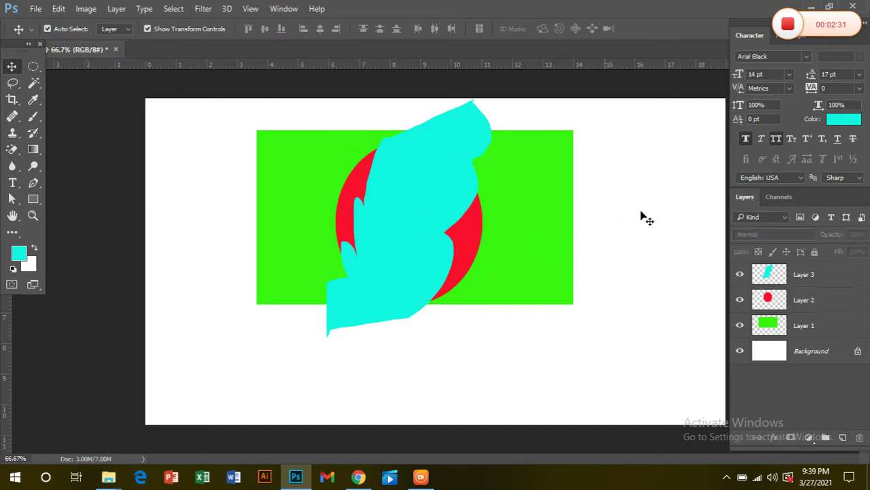
{"action": "left_click", "coordinate": [782, 279]}
{"action": "left_click", "coordinate": [801, 304]}
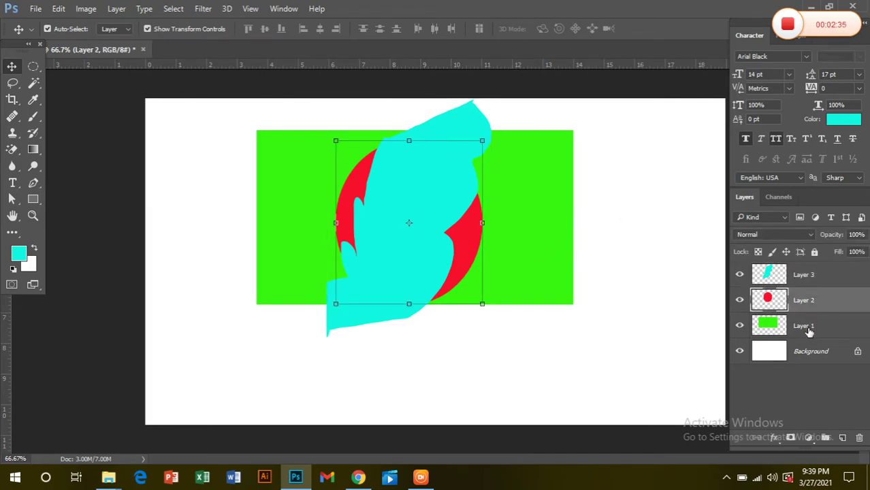
{"action": "left_click", "coordinate": [807, 329]}
{"action": "left_click", "coordinate": [764, 271]}
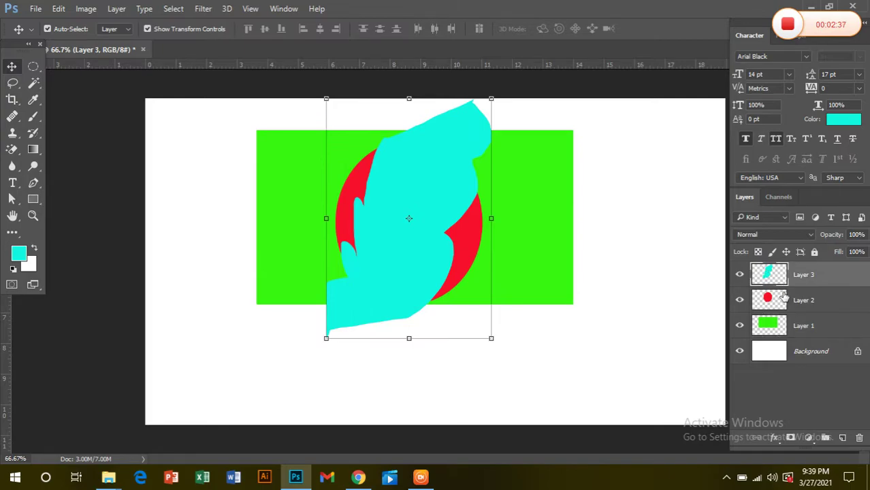
{"action": "left_click", "coordinate": [804, 328]}
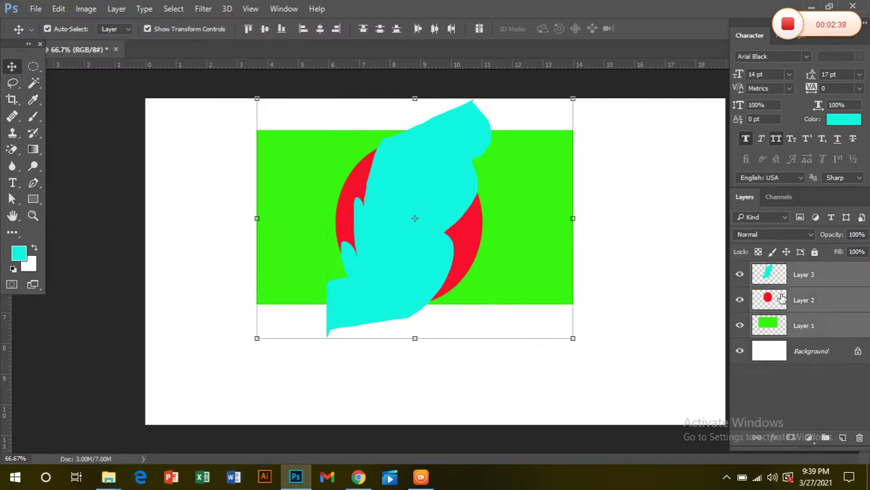
Scale and rotate all three shapes together about 85°, then nudge the cyan shape
{"action": "left_click", "coordinate": [618, 309]}
{"action": "left_click_drag", "start_coordinate": [224, 127], "coordinate": [648, 381]}
{"action": "left_click_drag", "start_coordinate": [574, 99], "coordinate": [484, 406]}
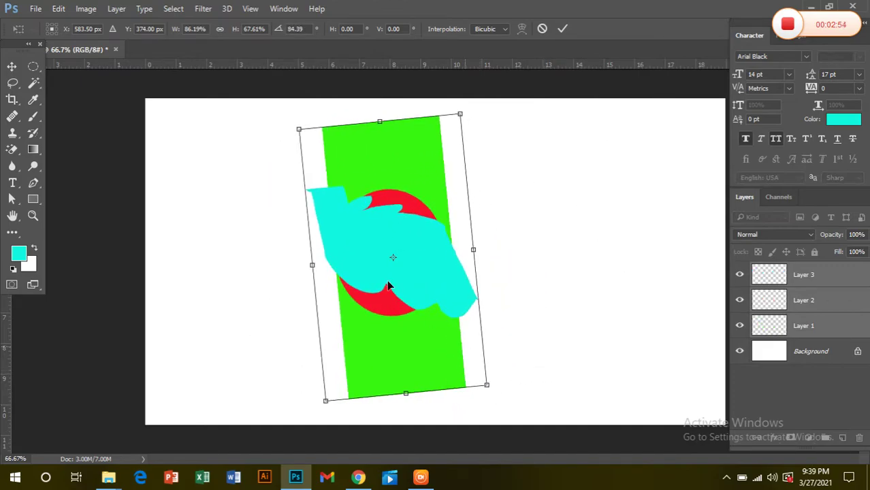
{"action": "left_click_drag", "start_coordinate": [384, 135], "coordinate": [540, 116]}
{"action": "mouse_move", "coordinate": [604, 403]}
{"action": "left_mouse_down"}
{"action": "mouse_move", "coordinate": [596, 418]}
{"action": "mouse_move", "coordinate": [604, 406]}
{"action": "left_mouse_up"}
{"action": "key", "text": "Return"}
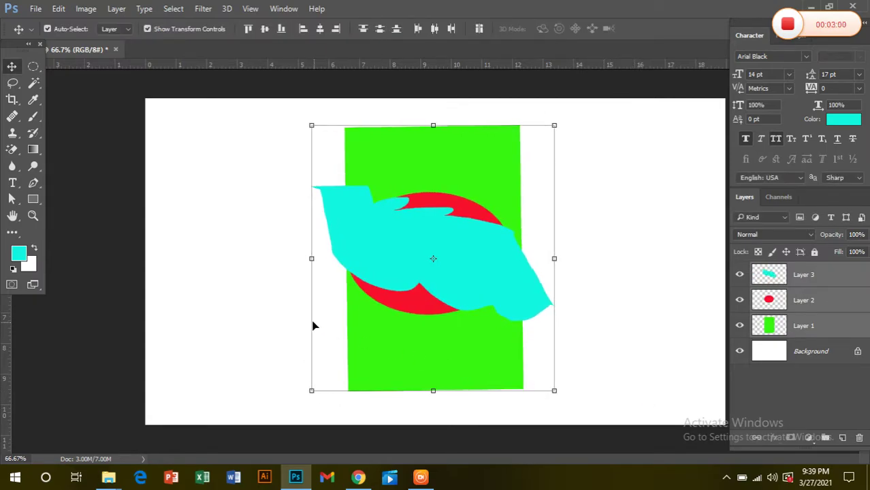
{"action": "left_click_drag", "start_coordinate": [456, 264], "coordinate": [416, 261]}
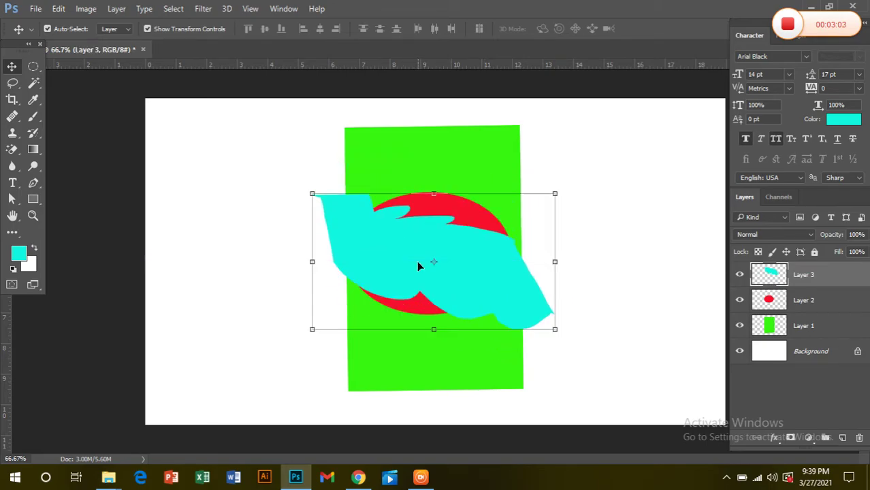
{"action": "left_click", "coordinate": [631, 257]}
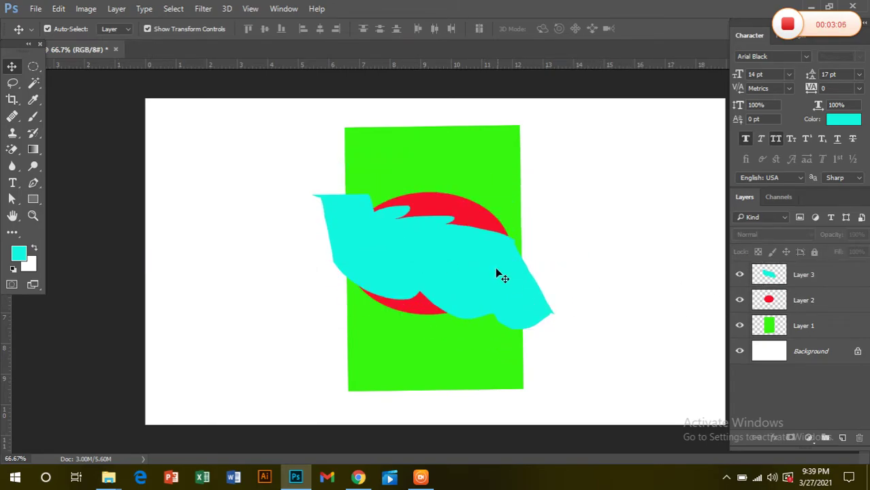
Reorder the layers to cyan shape on top, green rectangle beneath, red circle at the bottom
{"action": "left_click", "coordinate": [489, 194]}
{"action": "left_click_drag", "start_coordinate": [803, 330], "coordinate": [807, 271]}
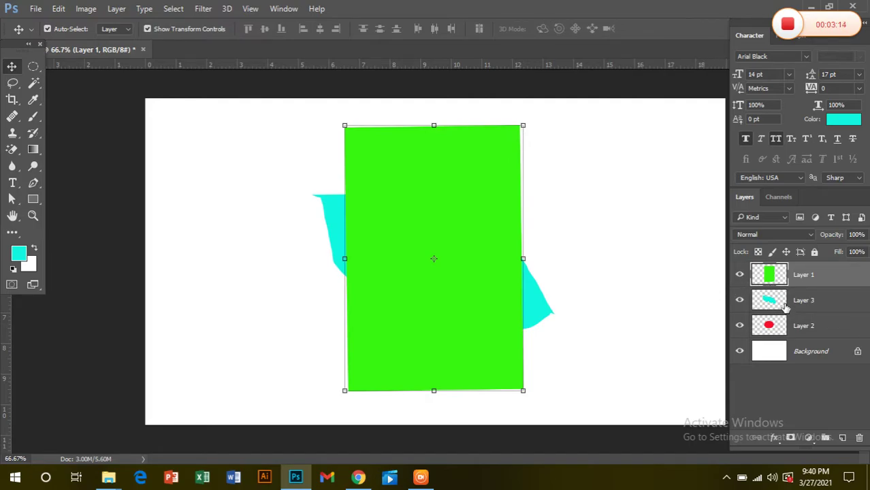
{"action": "left_click_drag", "start_coordinate": [769, 301], "coordinate": [769, 267]}
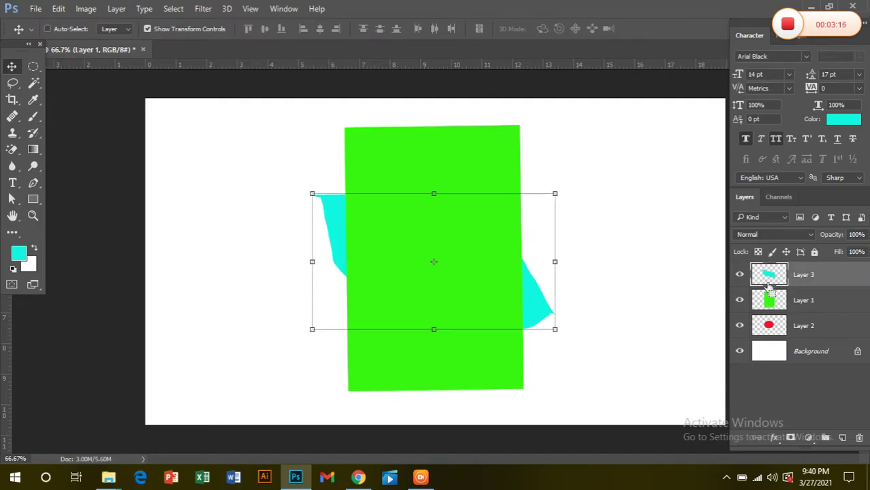
{"action": "mouse_move", "coordinate": [794, 333]}
{"action": "left_mouse_down"}
{"action": "mouse_move", "coordinate": [798, 276]}
{"action": "mouse_move", "coordinate": [781, 289]}
{"action": "mouse_move", "coordinate": [780, 334]}
{"action": "left_mouse_up"}
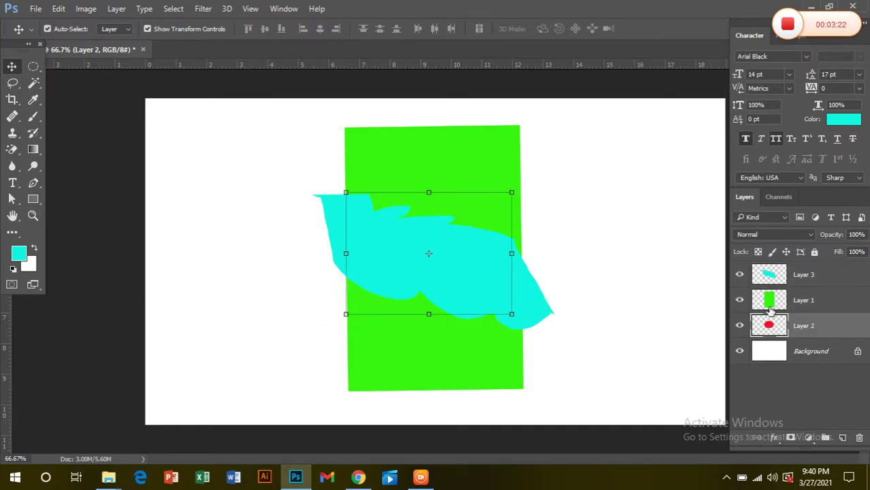
{"action": "left_click_drag", "start_coordinate": [805, 301], "coordinate": [787, 292]}
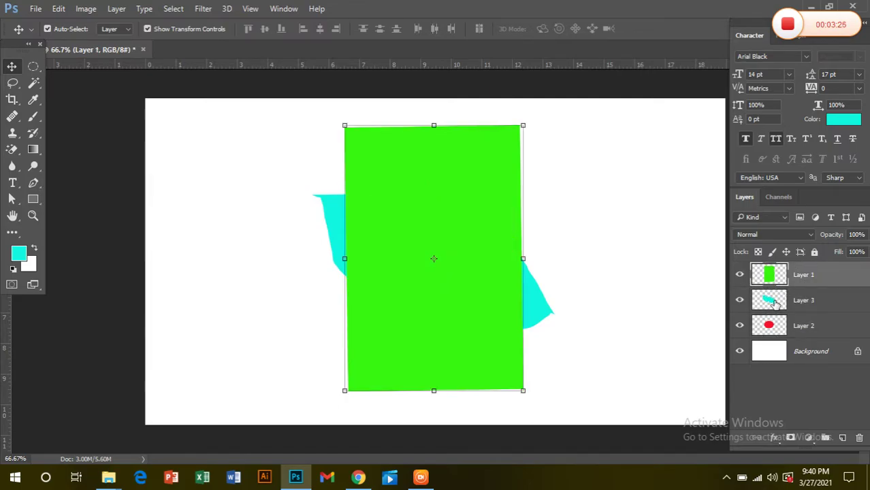
{"action": "left_click_drag", "start_coordinate": [787, 276], "coordinate": [790, 314]}
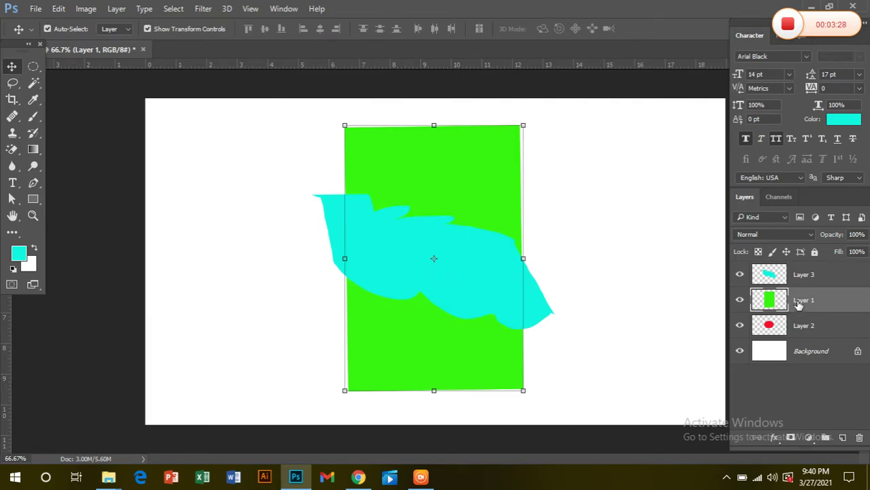
Duplicate the red circle's layer to the top of the stack, then delete the copy
{"action": "key", "text": "super"}
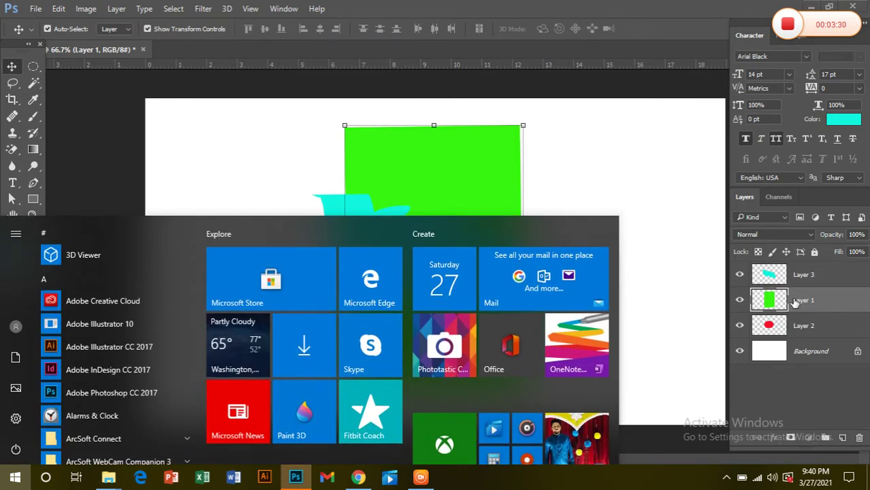
{"action": "left_click", "coordinate": [619, 191]}
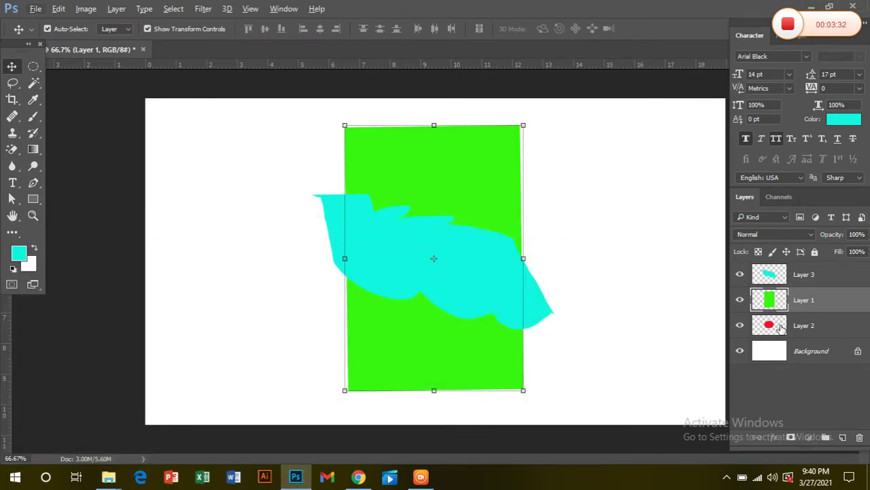
{"action": "left_click_drag", "start_coordinate": [779, 326], "coordinate": [776, 271]}
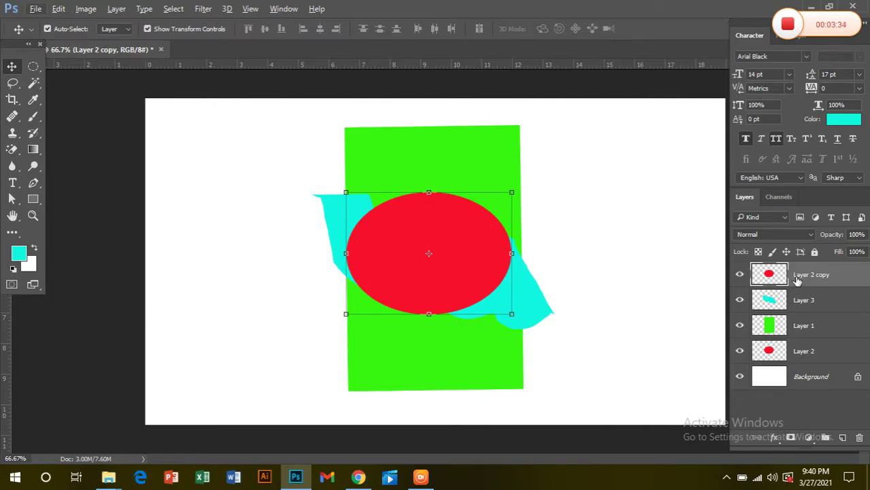
{"action": "key", "text": "Delete"}
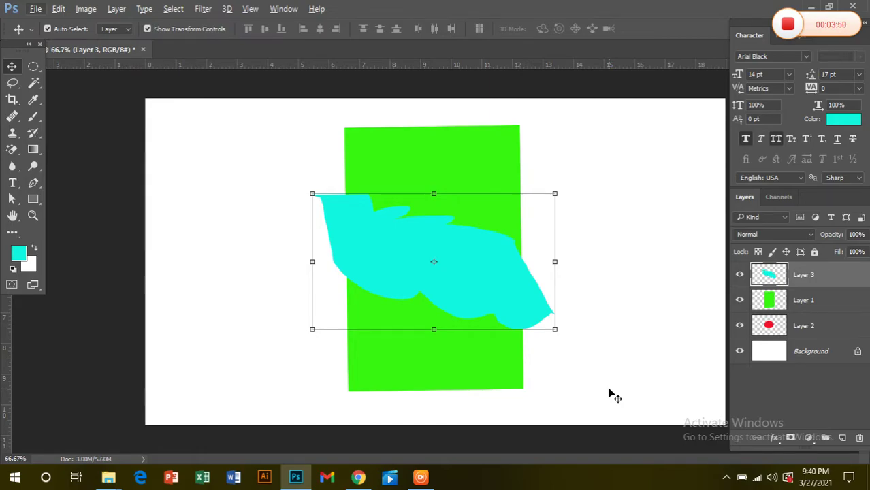
Delete the cyan shape's Layer 3
{"action": "left_click", "coordinate": [650, 306]}
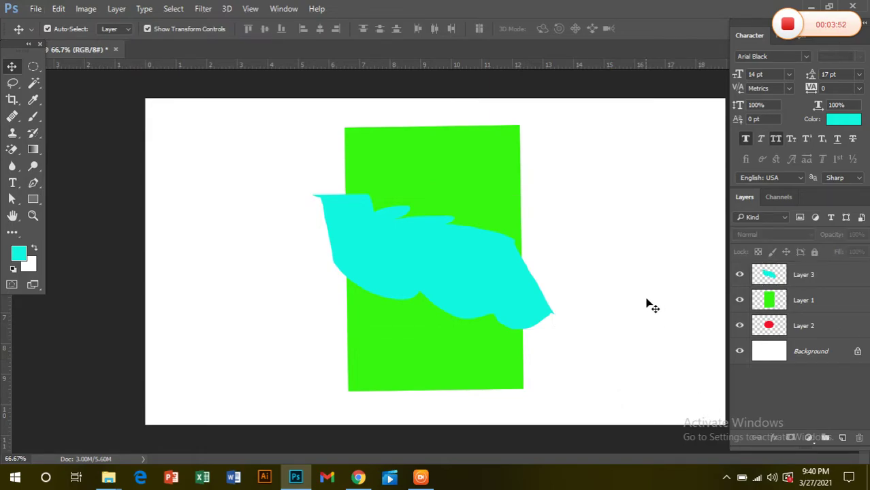
{"action": "left_click", "coordinate": [790, 275]}
{"action": "left_click", "coordinate": [802, 300], "text": "shift"}
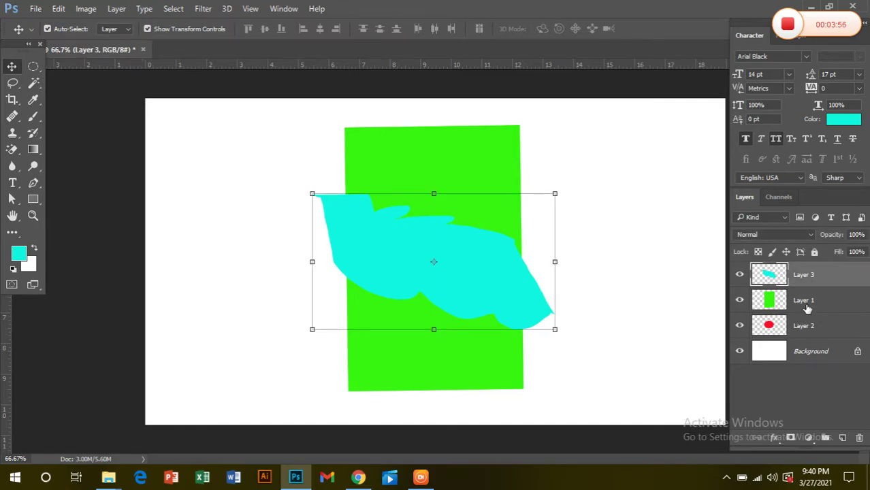
{"action": "left_click", "coordinate": [655, 267]}
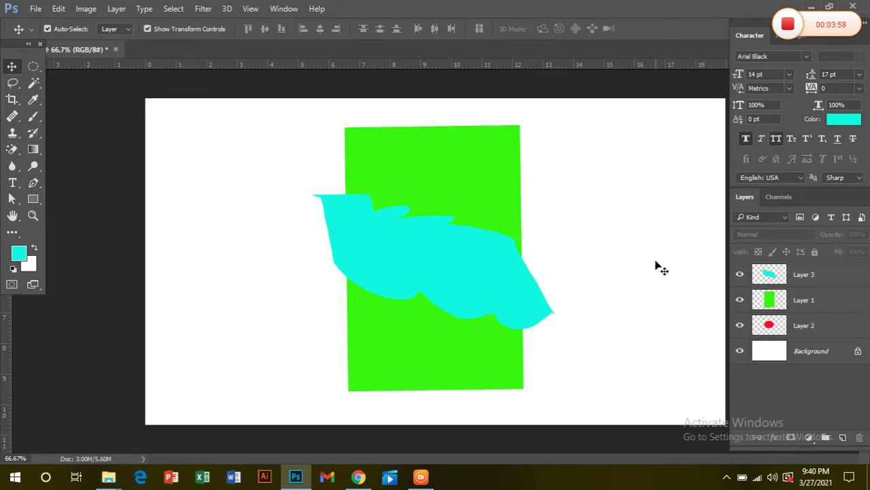
{"action": "left_click", "coordinate": [340, 300]}
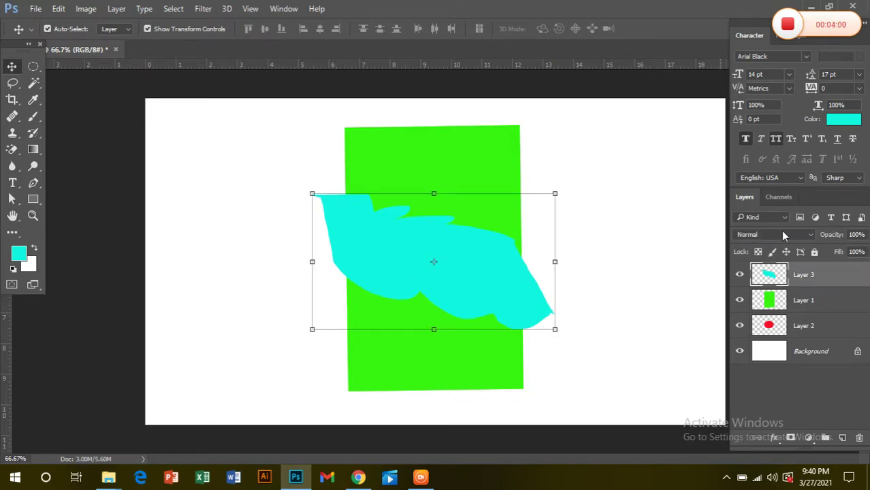
{"action": "left_click", "coordinate": [862, 436]}
Delete the green rectangle and red ellipse layers together, confirming Yes
{"action": "left_click_drag", "start_coordinate": [787, 280], "coordinate": [798, 340]}
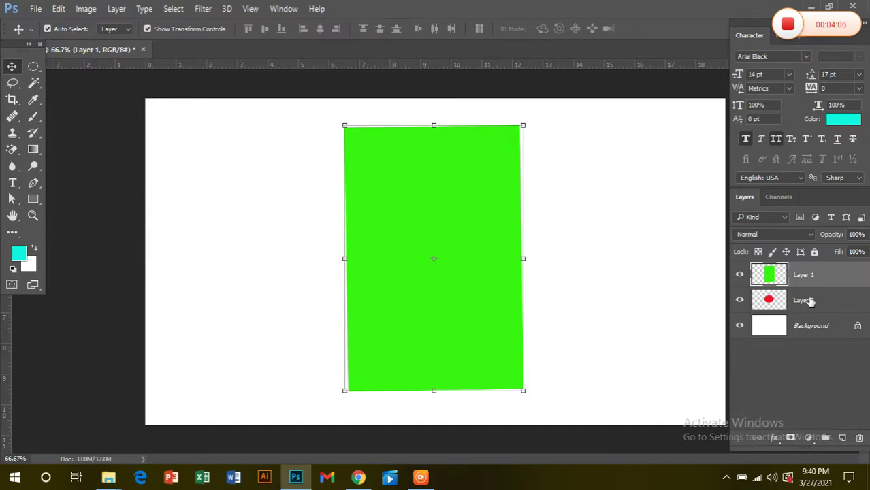
{"action": "left_click", "coordinate": [807, 300], "text": "shift"}
{"action": "left_click", "coordinate": [859, 439]}
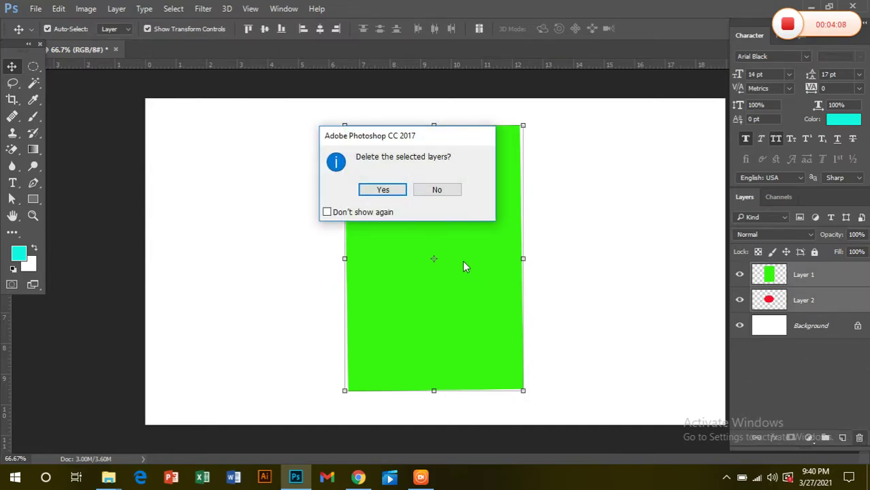
{"action": "left_click", "coordinate": [391, 192]}
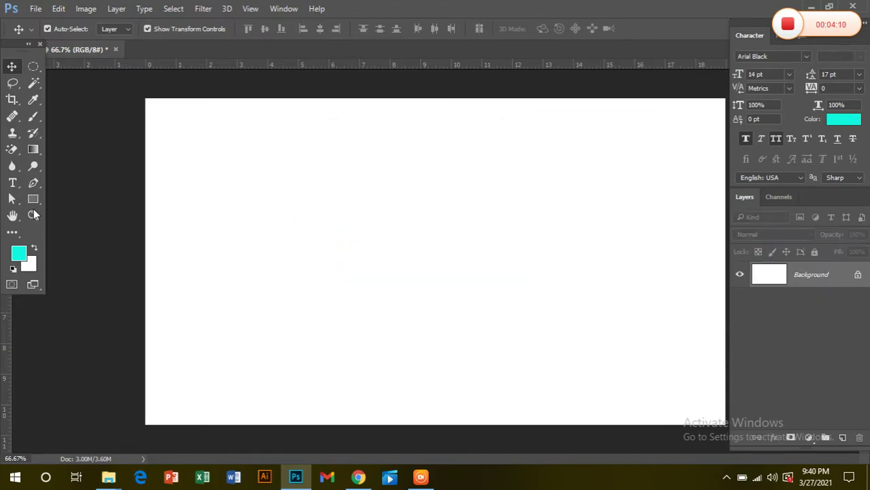
Draw an oval selection in the upper middle of the canvas on a new Layer 1
{"action": "left_click", "coordinate": [34, 66]}
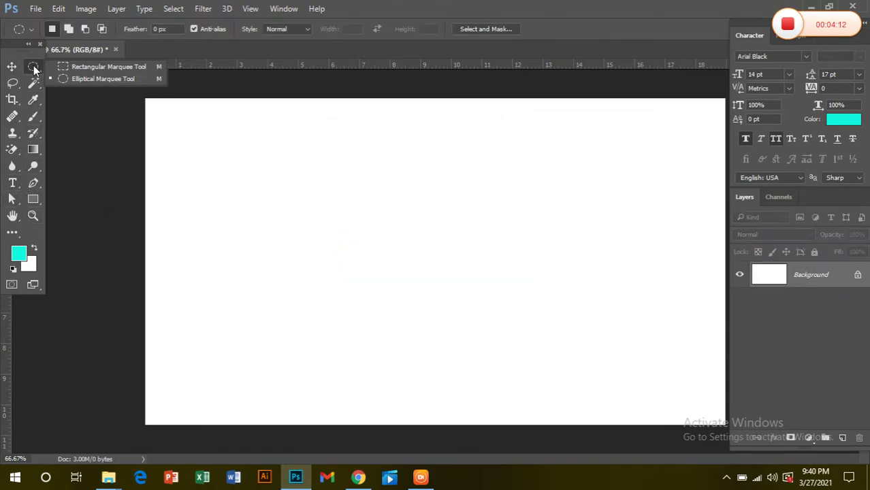
{"action": "left_click", "coordinate": [74, 78]}
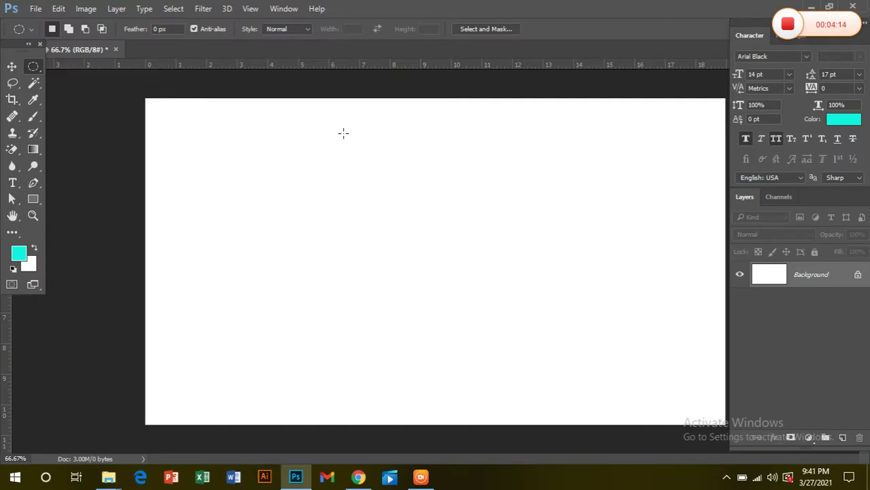
{"action": "left_click_drag", "start_coordinate": [348, 134], "coordinate": [484, 311]}
{"action": "left_click", "coordinate": [842, 437]}
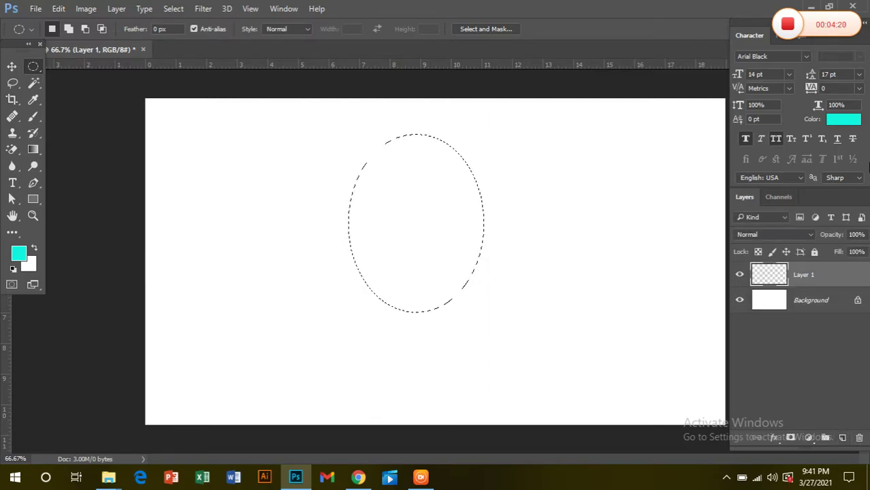
Fill the oval selection with olive 998514
{"action": "left_click", "coordinate": [844, 119]}
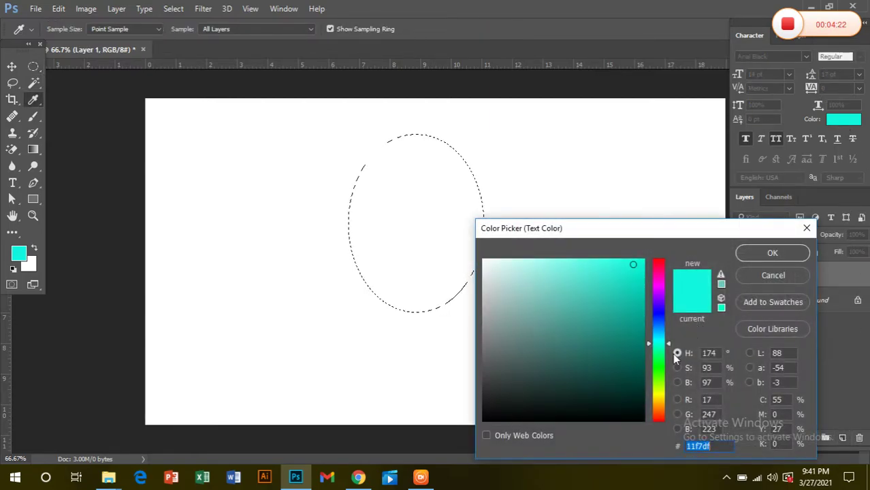
{"action": "left_click", "coordinate": [658, 396]}
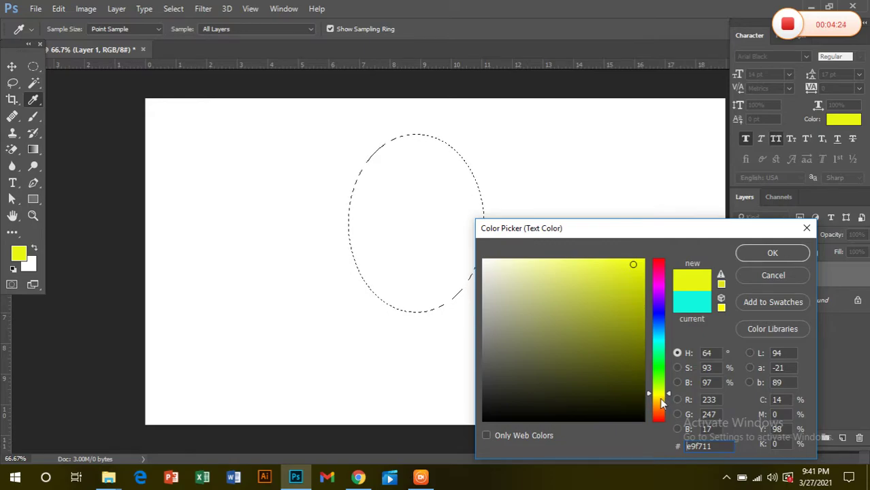
{"action": "left_click", "coordinate": [660, 399]}
{"action": "left_click", "coordinate": [632, 293]}
{"action": "left_click", "coordinate": [624, 324]}
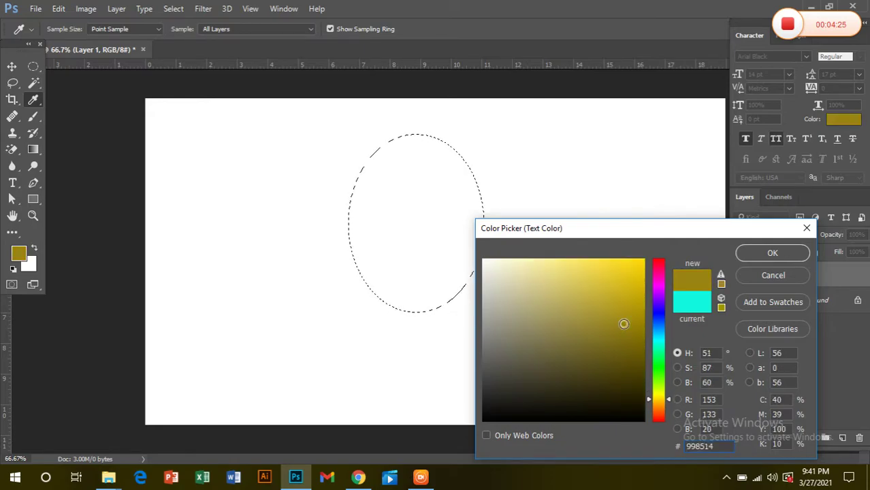
{"action": "left_click", "coordinate": [769, 254]}
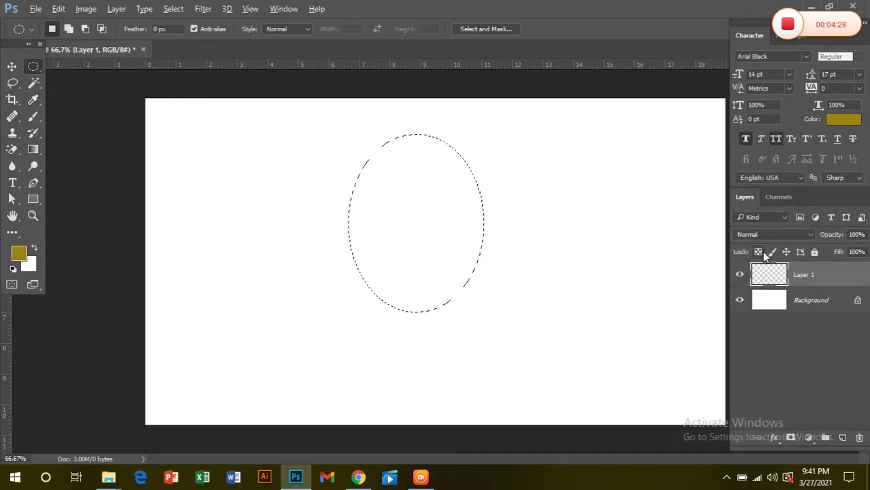
{"action": "key", "text": "alt+BackSpace"}
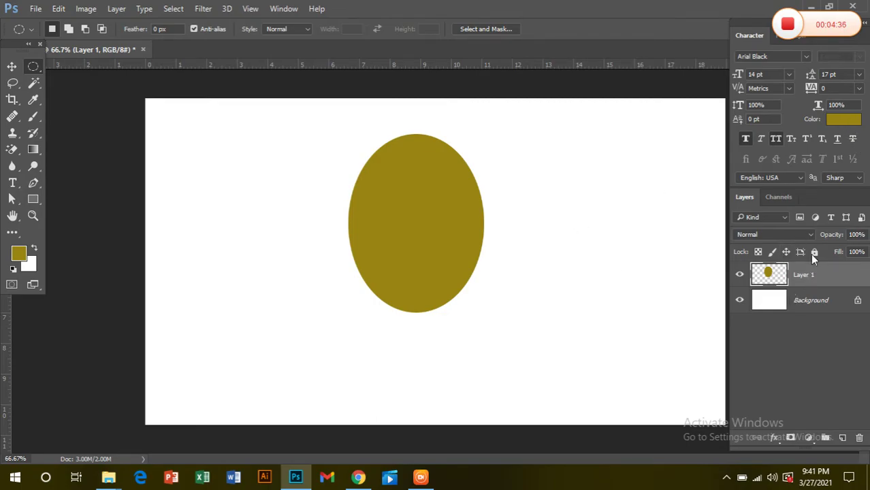
{"action": "left_click", "coordinate": [841, 128]}
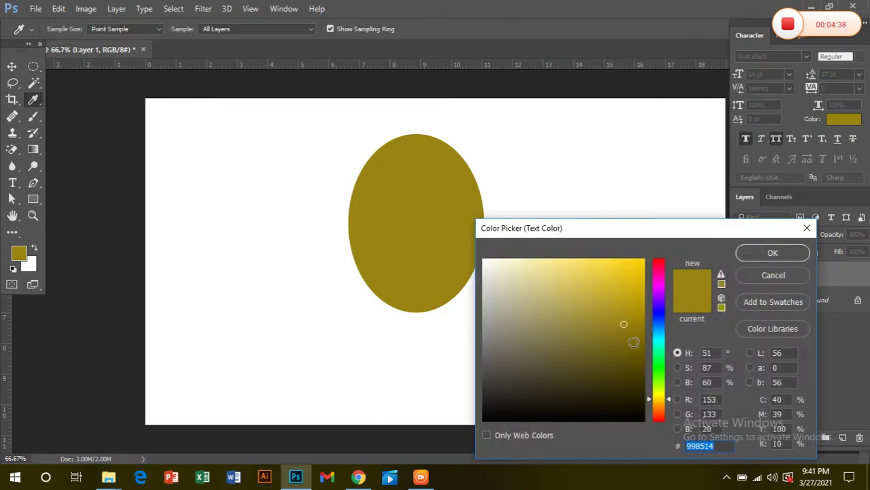
Set the foreground colour to bright yellow f8d511
{"action": "left_click_drag", "start_coordinate": [624, 265], "coordinate": [640, 263]}
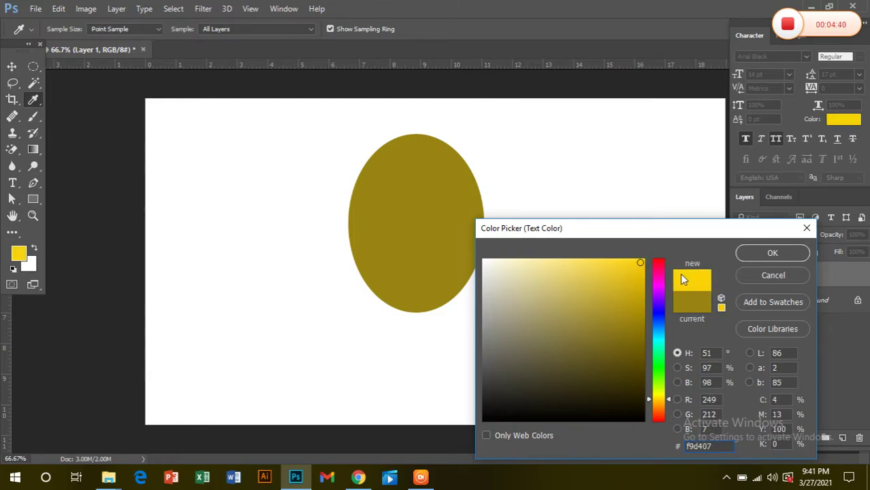
{"action": "left_click", "coordinate": [767, 257]}
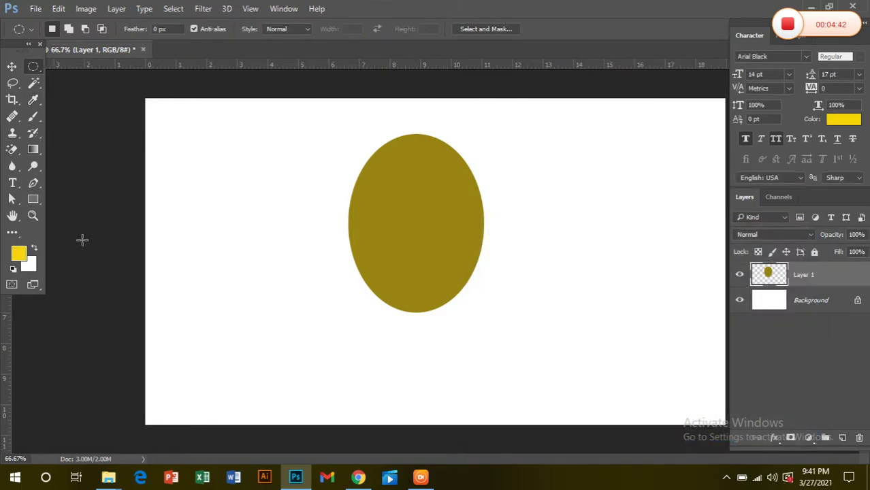
{"action": "left_click", "coordinate": [14, 255]}
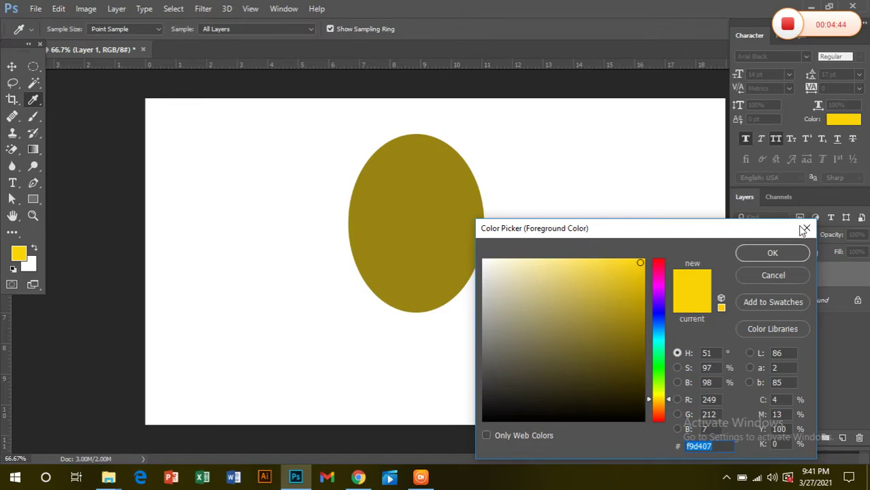
{"action": "left_click", "coordinate": [803, 230]}
Fill the layer yellow, cancel Save As, undo the fill, and open Layer 1's style settings
{"action": "left_click", "coordinate": [11, 66]}
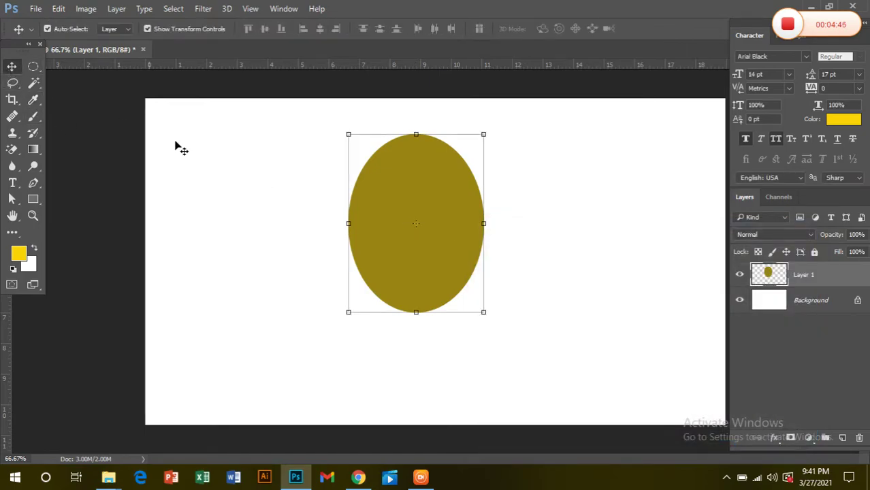
{"action": "left_click", "coordinate": [843, 119]}
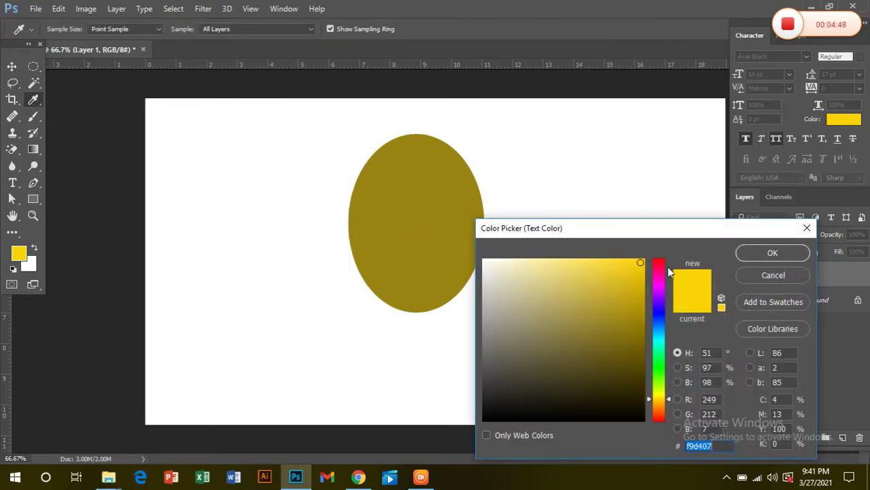
{"action": "left_click", "coordinate": [634, 264]}
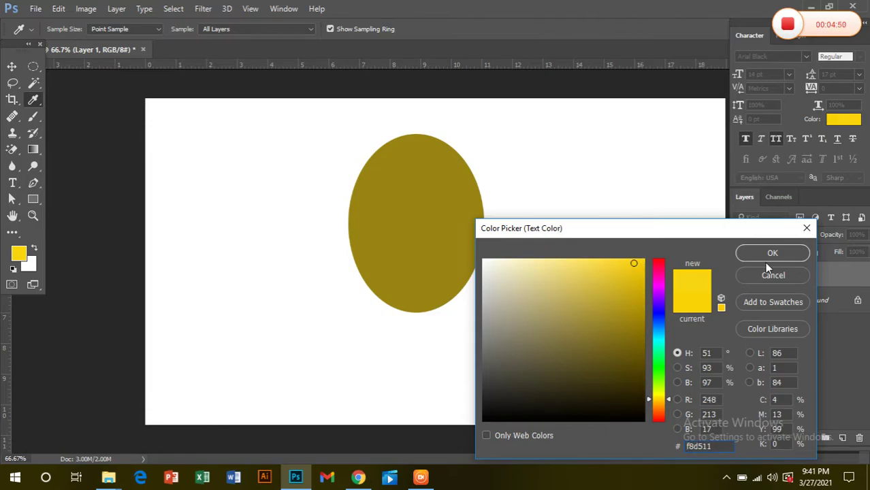
{"action": "left_click", "coordinate": [766, 257]}
{"action": "key", "text": "alt+BackSpace"}
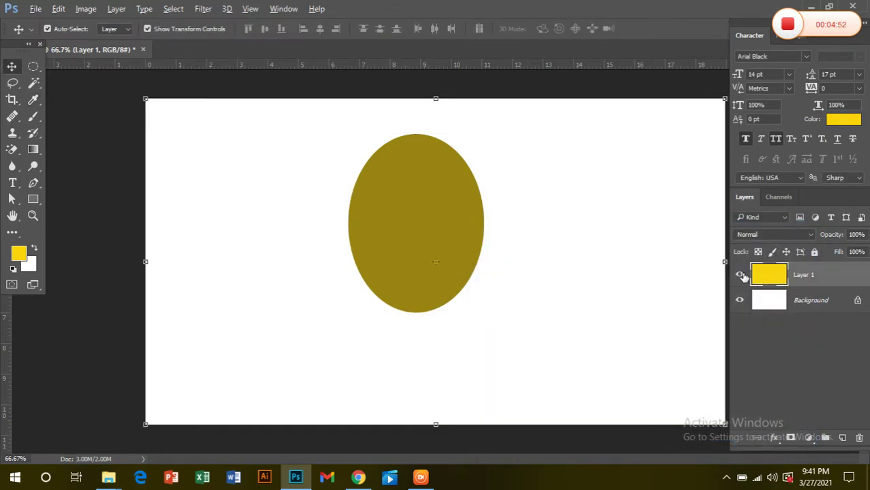
{"action": "key", "text": "ctrl+s"}
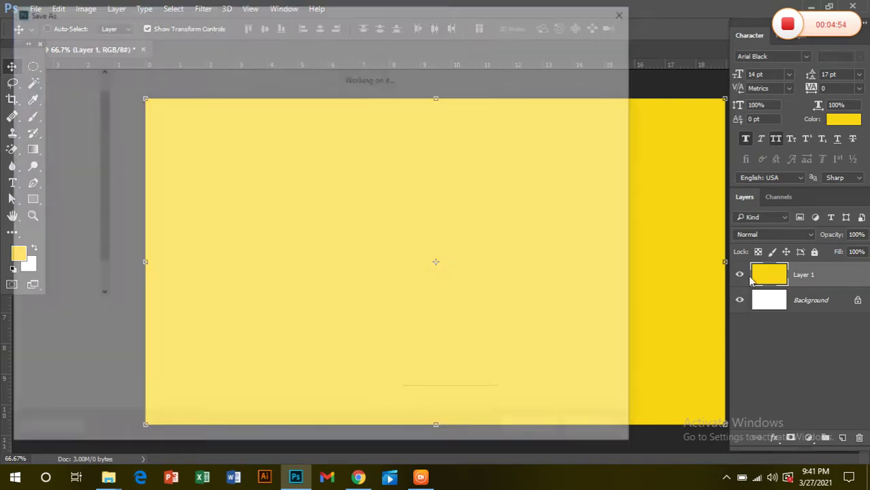
{"action": "left_click", "coordinate": [621, 14]}
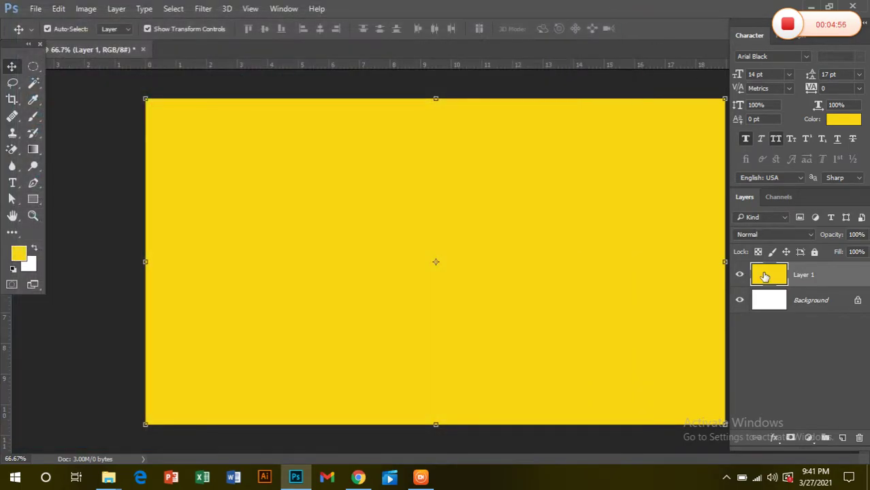
{"action": "key", "text": "ctrl+z"}
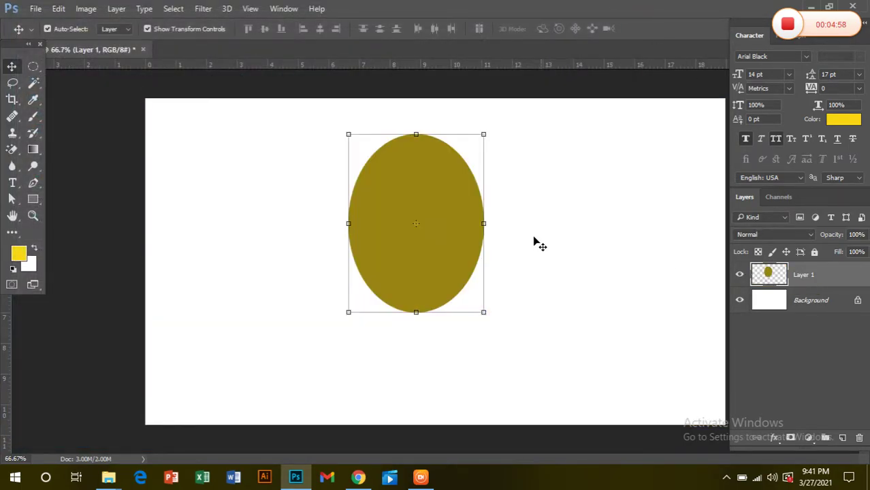
{"action": "left_click", "coordinate": [429, 218]}
{"action": "double_click", "coordinate": [765, 282]}
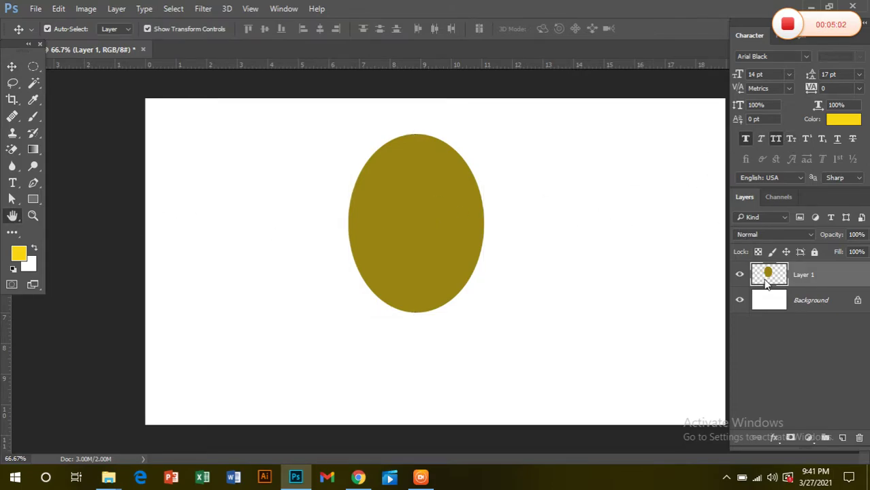
Rename the oval layer 'Face', marquee a small oval on its upper left, and add an empty layer
{"action": "key", "text": "Escape"}
{"action": "left_click", "coordinate": [218, 171]}
{"action": "left_click", "coordinate": [33, 69]}
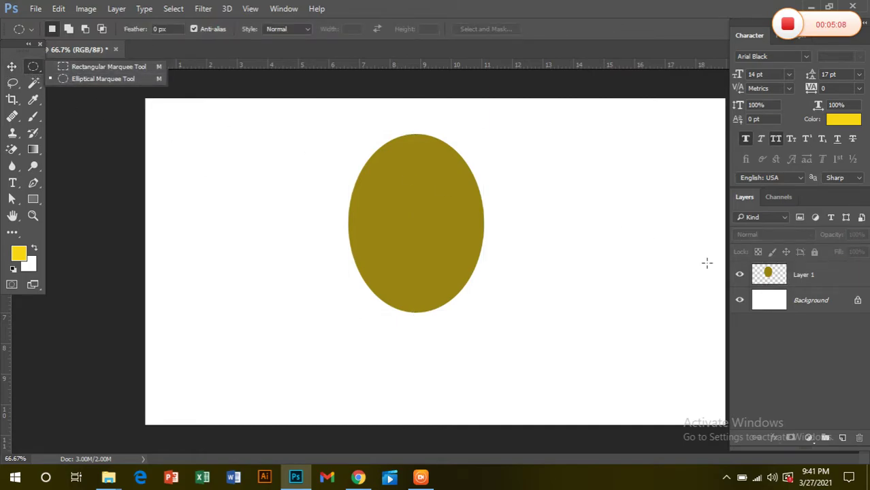
{"action": "double_click", "coordinate": [805, 275]}
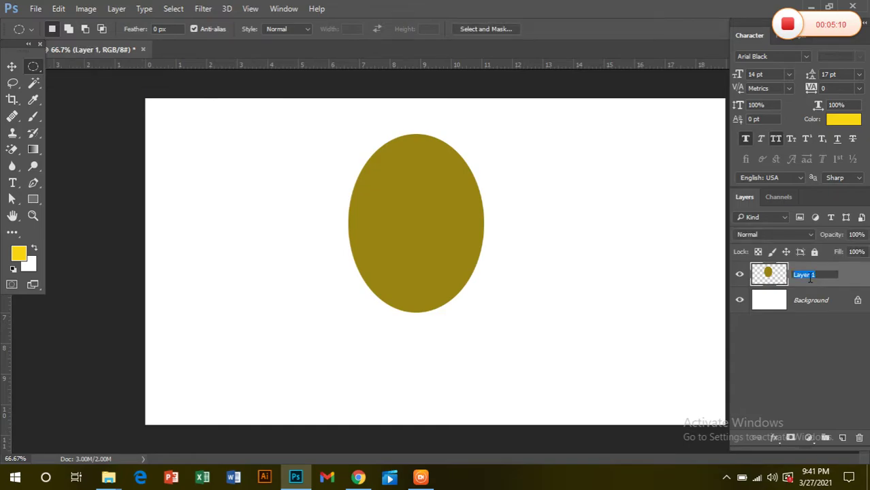
{"action": "key", "text": "BackSpace"}
{"action": "left_click", "coordinate": [36, 71]}
{"action": "left_click_drag", "start_coordinate": [373, 182], "coordinate": [412, 203]}
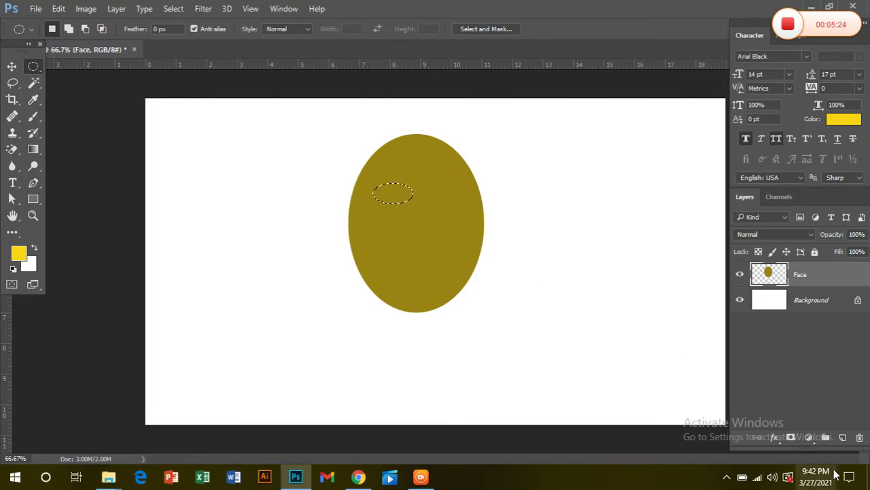
{"action": "left_click", "coordinate": [843, 438]}
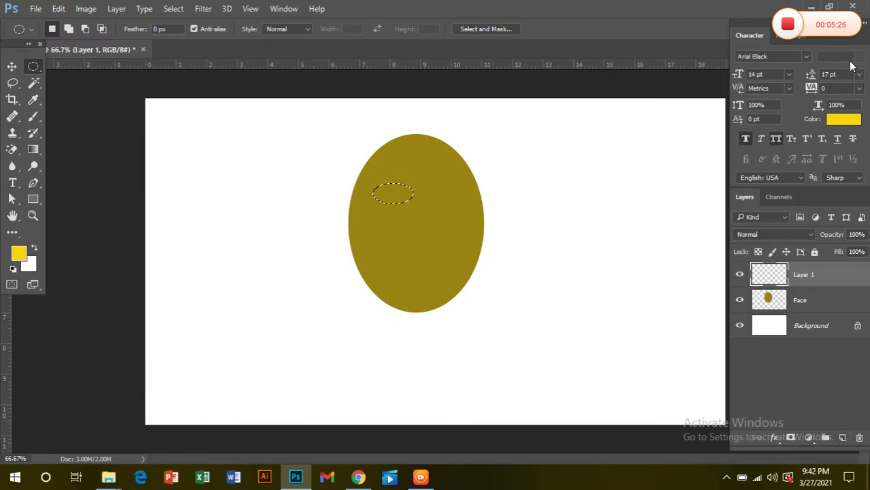
Fill the small oval selection with black on Layer 1
{"action": "left_click", "coordinate": [843, 119]}
{"action": "left_click_drag", "start_coordinate": [517, 406], "coordinate": [483, 420]}
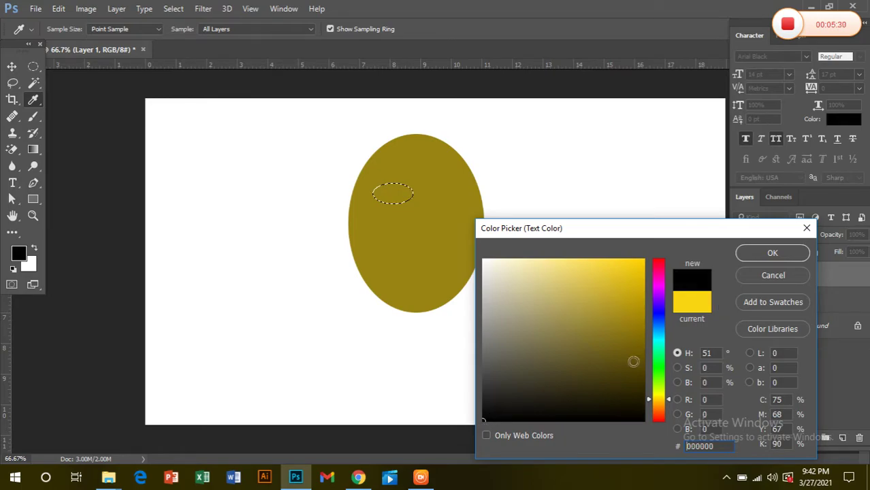
{"action": "left_click", "coordinate": [752, 253]}
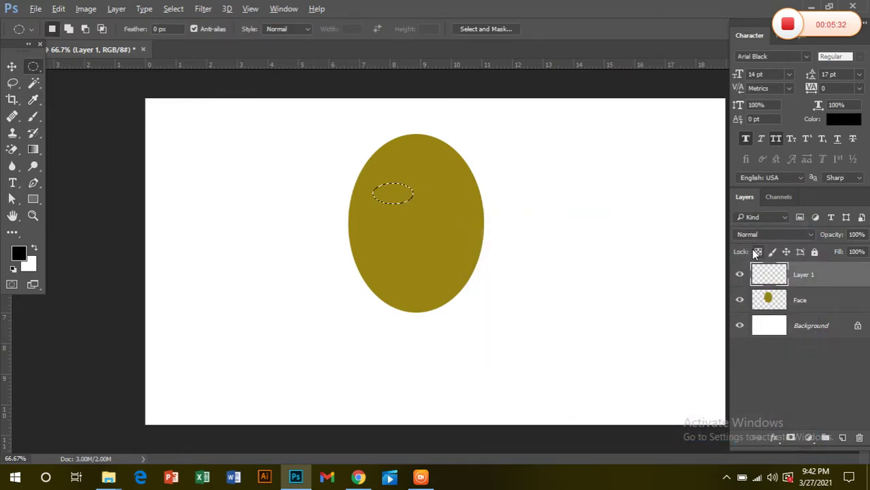
{"action": "key", "text": "alt+BackSpace"}
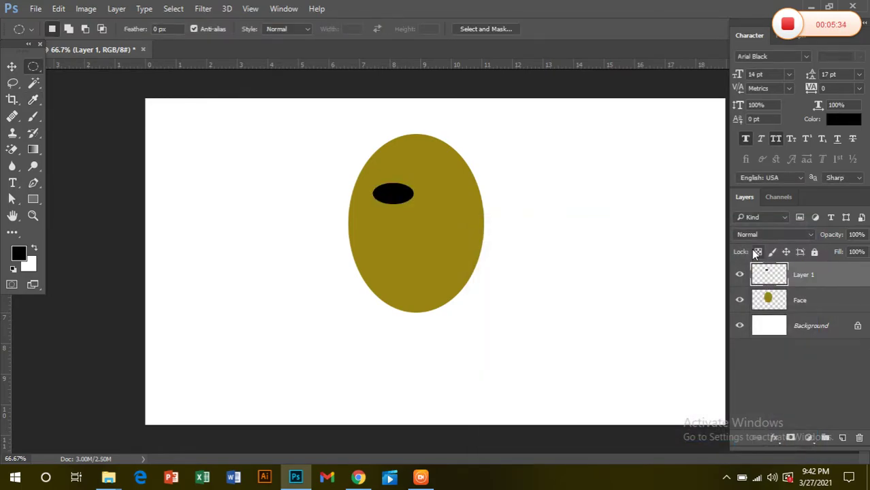
Narrow the black oval and position it as an eye on the face's upper left
{"action": "left_click", "coordinate": [12, 66]}
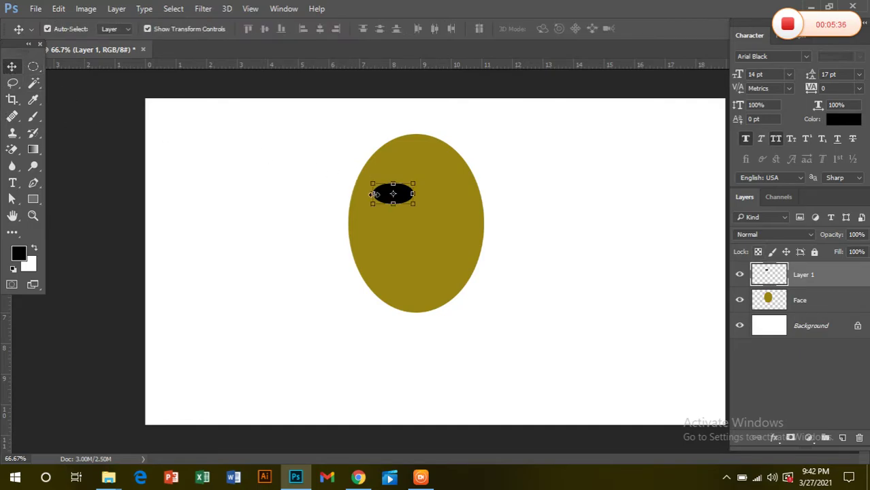
{"action": "left_click_drag", "start_coordinate": [394, 195], "coordinate": [410, 187]}
{"action": "key", "text": "Return"}
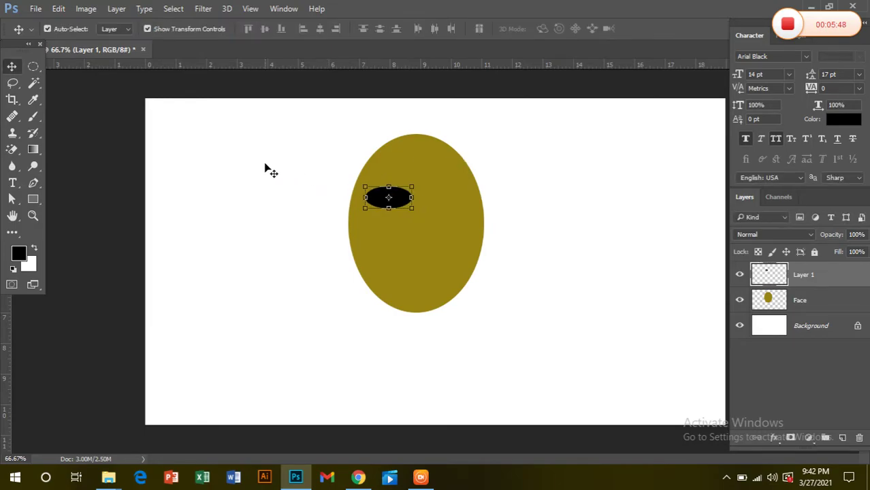
{"action": "left_click", "coordinate": [351, 189]}
{"action": "left_click", "coordinate": [383, 200]}
{"action": "key", "text": "ctrl+t"}
{"action": "mouse_move", "coordinate": [442, 204]}
{"action": "left_mouse_down"}
{"action": "mouse_move", "coordinate": [398, 200]}
{"action": "mouse_move", "coordinate": [443, 198]}
{"action": "left_mouse_up"}
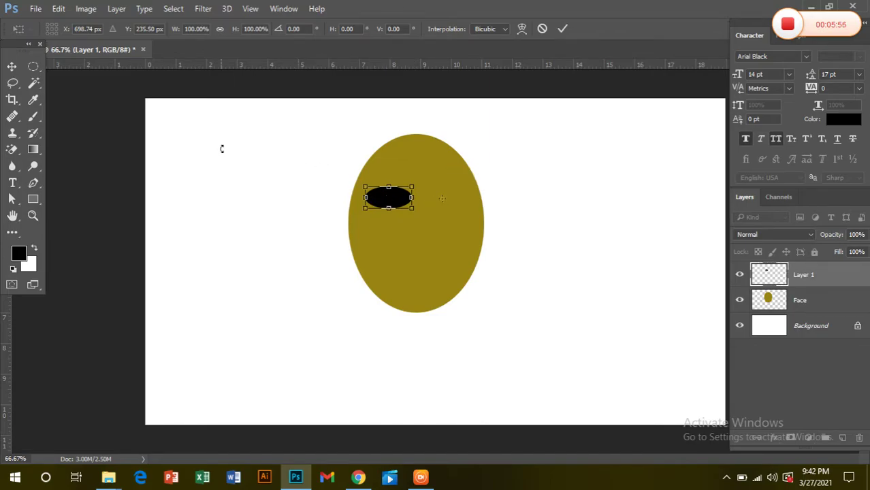
{"action": "key", "text": "Return"}
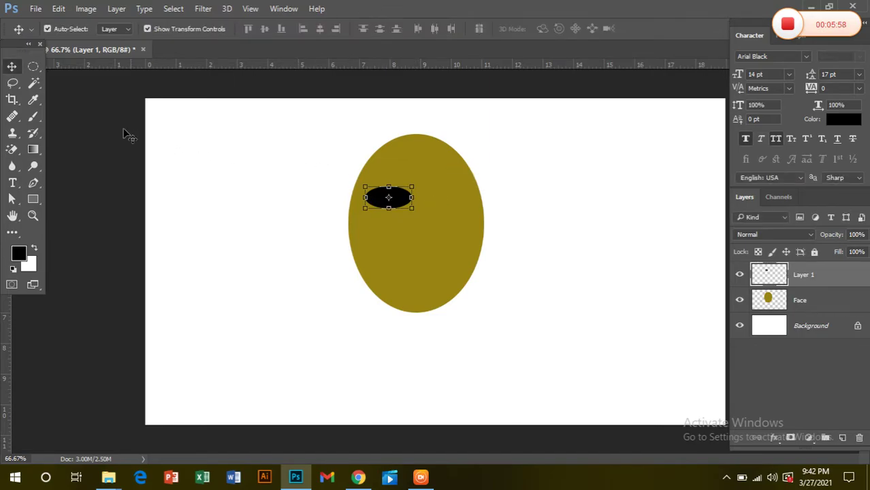
{"action": "left_click", "coordinate": [176, 166]}
{"action": "left_click", "coordinate": [388, 200]}
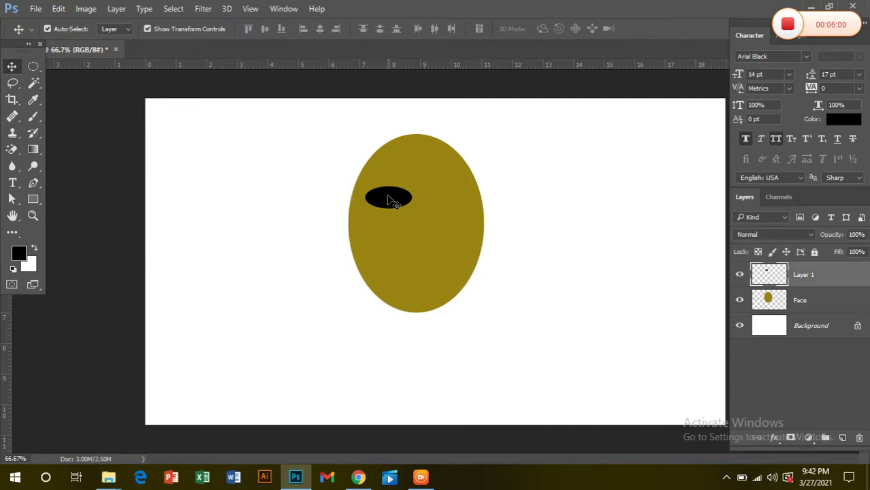
{"action": "mouse_move", "coordinate": [392, 196]}
{"action": "left_mouse_down"}
{"action": "mouse_move", "coordinate": [415, 197]}
{"action": "mouse_move", "coordinate": [388, 206]}
{"action": "mouse_move", "coordinate": [386, 198]}
{"action": "left_mouse_up"}
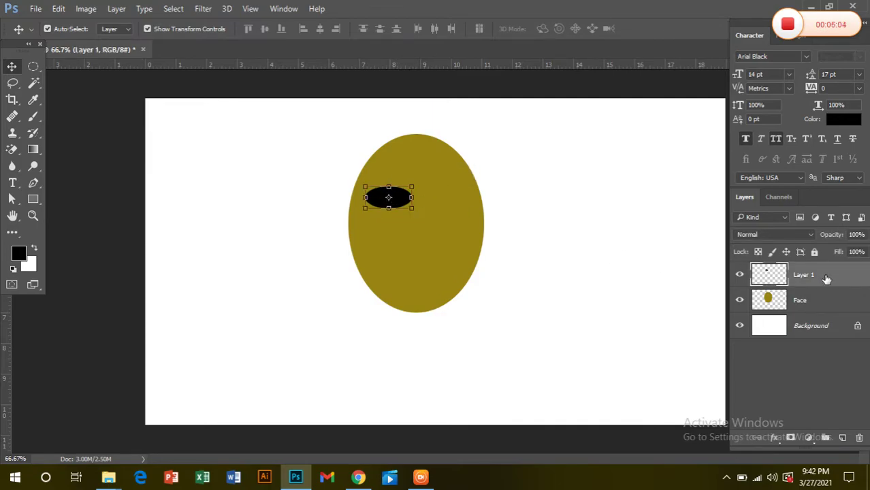
Duplicate the eye layer and place the copy on the right side of the face
{"action": "left_click_drag", "start_coordinate": [826, 278], "coordinate": [845, 441]}
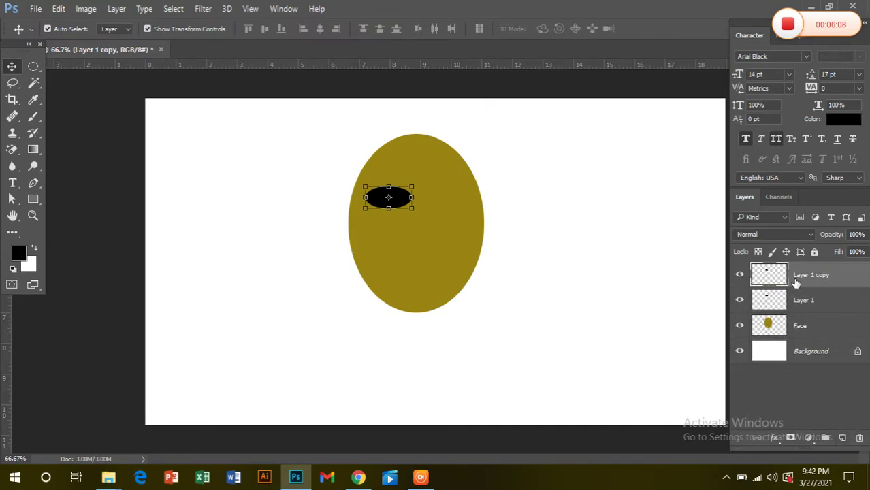
{"action": "mouse_move", "coordinate": [386, 196]}
{"action": "left_mouse_down"}
{"action": "mouse_move", "coordinate": [435, 194]}
{"action": "mouse_move", "coordinate": [437, 204]}
{"action": "mouse_move", "coordinate": [454, 202]}
{"action": "mouse_move", "coordinate": [388, 196]}
{"action": "left_mouse_up"}
{"action": "left_click", "coordinate": [321, 204]}
{"action": "left_click_drag", "start_coordinate": [462, 208], "coordinate": [451, 199]}
{"action": "left_click", "coordinate": [285, 188]}
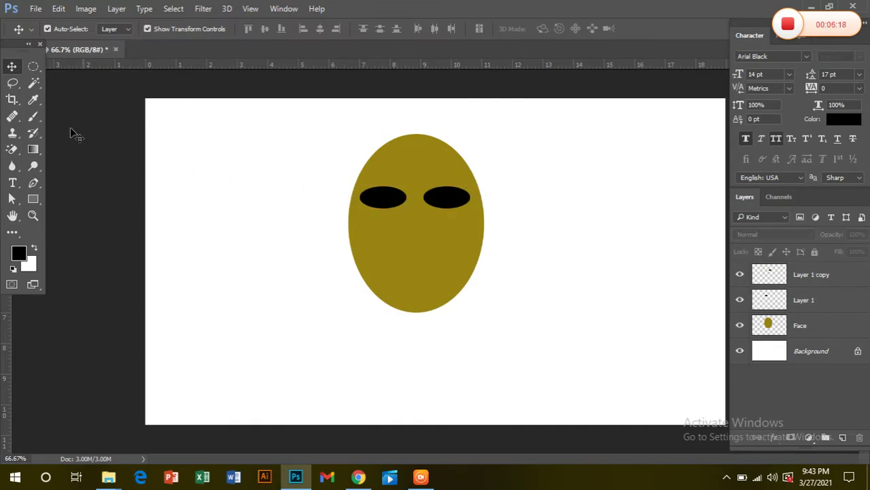
{"action": "left_click_drag", "start_coordinate": [10, 88], "coordinate": [58, 85]}
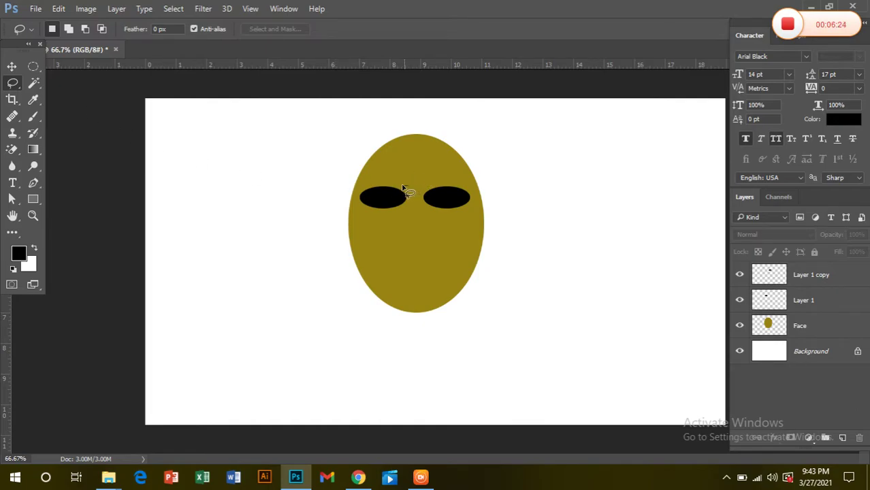
Lasso an eyebrow above the left eye and fill it near-black on new Layer 2
{"action": "left_click_drag", "start_coordinate": [390, 185], "coordinate": [360, 178]}
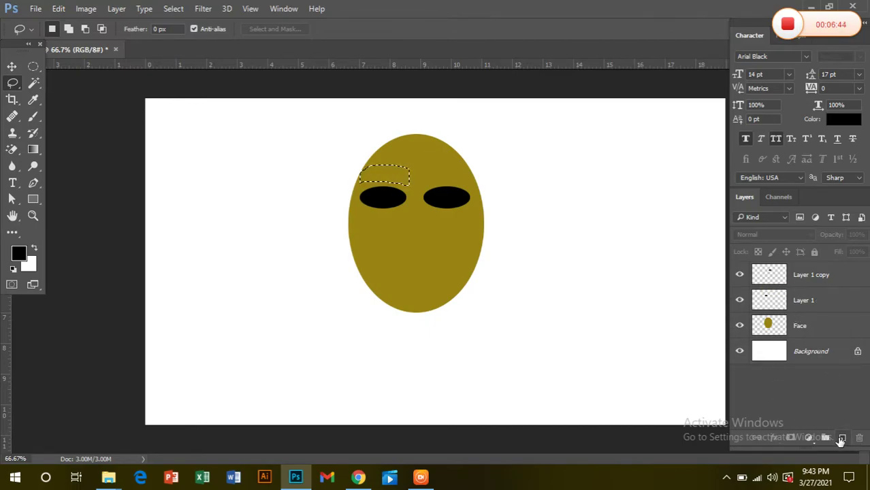
{"action": "left_click", "coordinate": [841, 439]}
{"action": "left_click", "coordinate": [842, 120]}
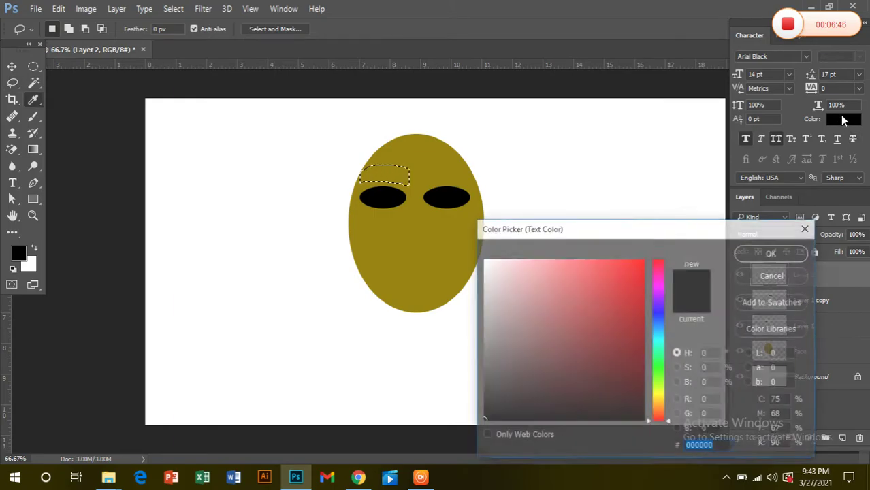
{"action": "left_click", "coordinate": [487, 416]}
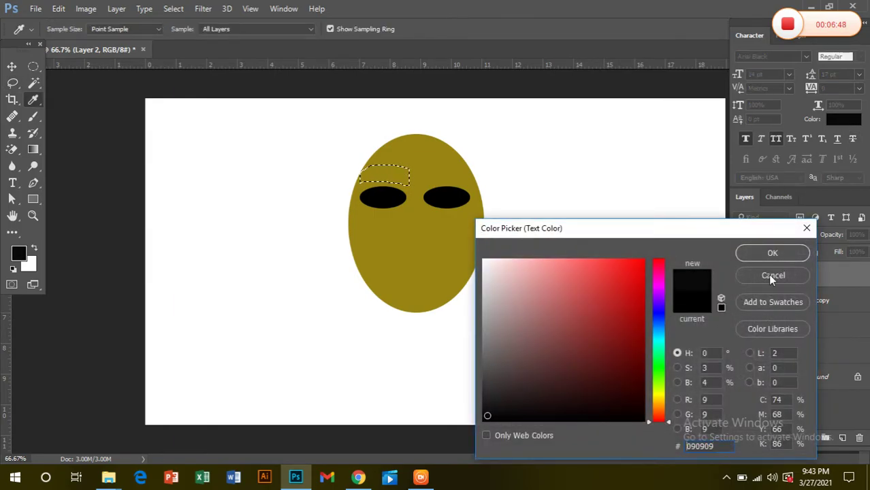
{"action": "left_click", "coordinate": [778, 254]}
{"action": "key", "text": "alt+BackSpace"}
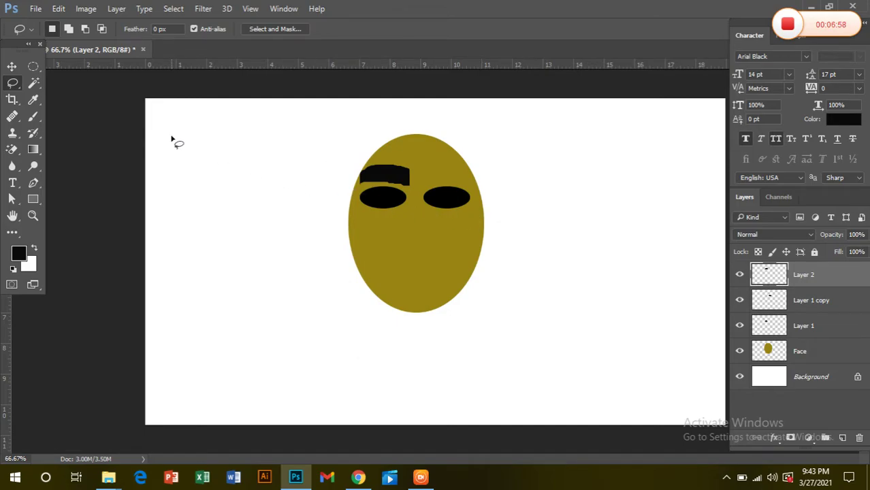
{"action": "key", "text": "v"}
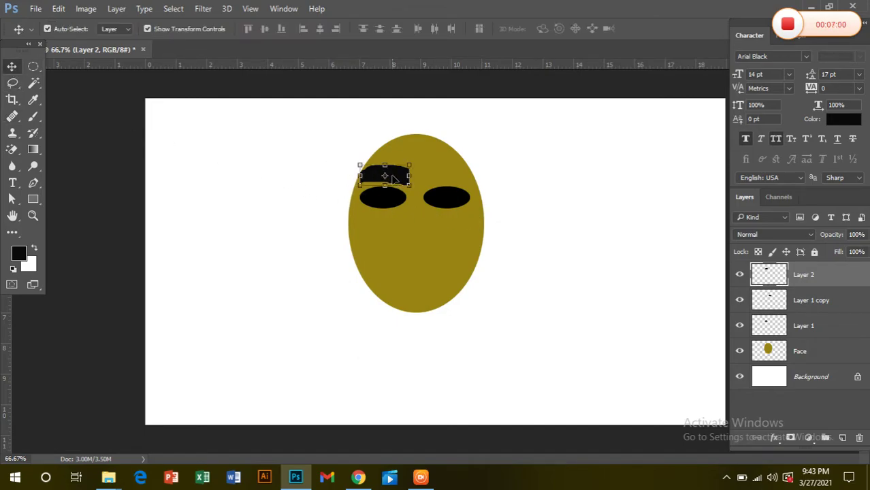
Copy the eyebrow above the right eye and flip the copy horizontally
{"action": "left_click_drag", "start_coordinate": [396, 176], "coordinate": [456, 174]}
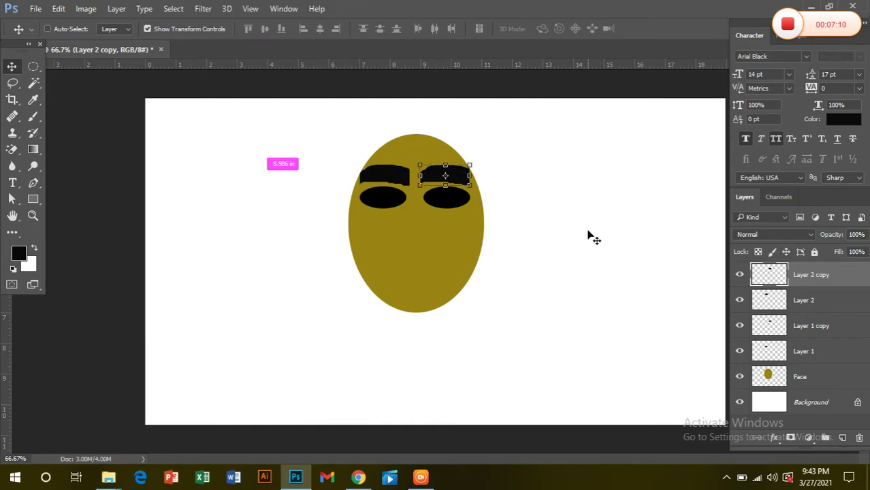
{"action": "key", "text": "ctrl+t"}
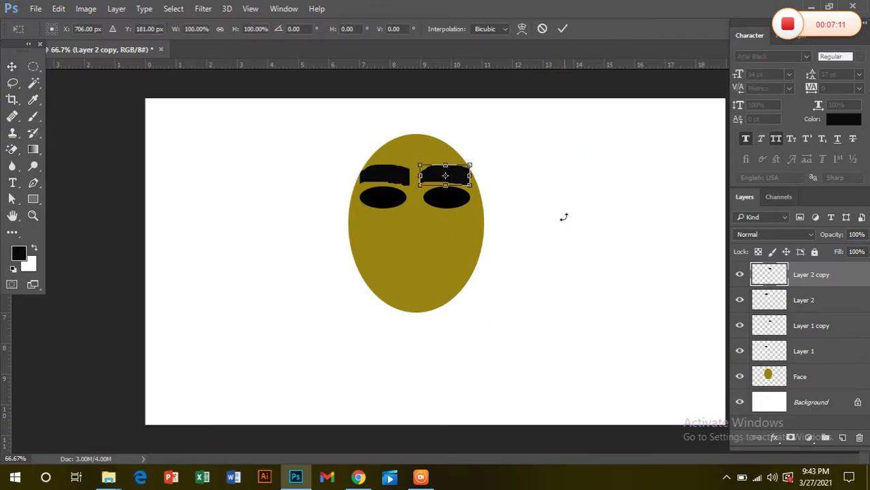
{"action": "right_click", "coordinate": [464, 175]}
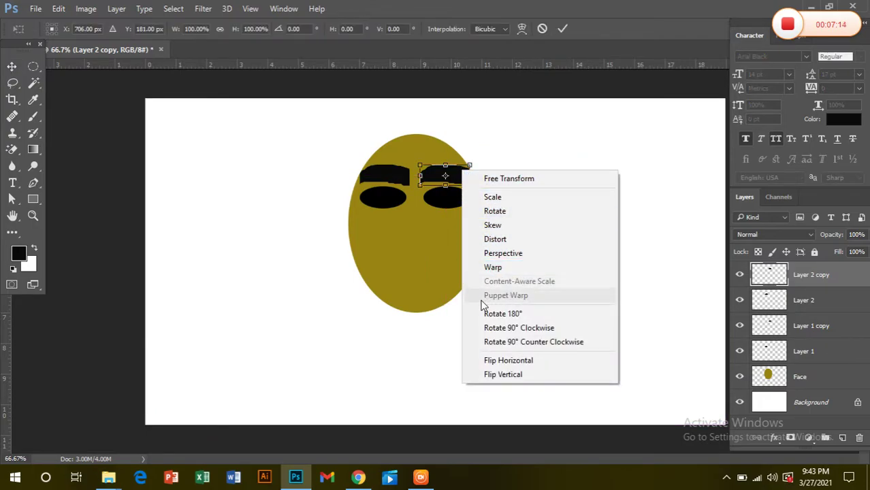
{"action": "left_click", "coordinate": [502, 362]}
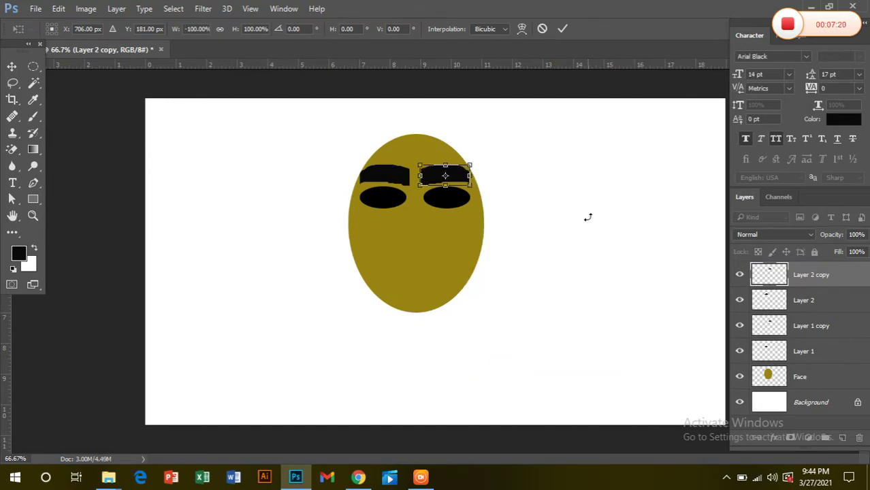
{"action": "left_click", "coordinate": [12, 66]}
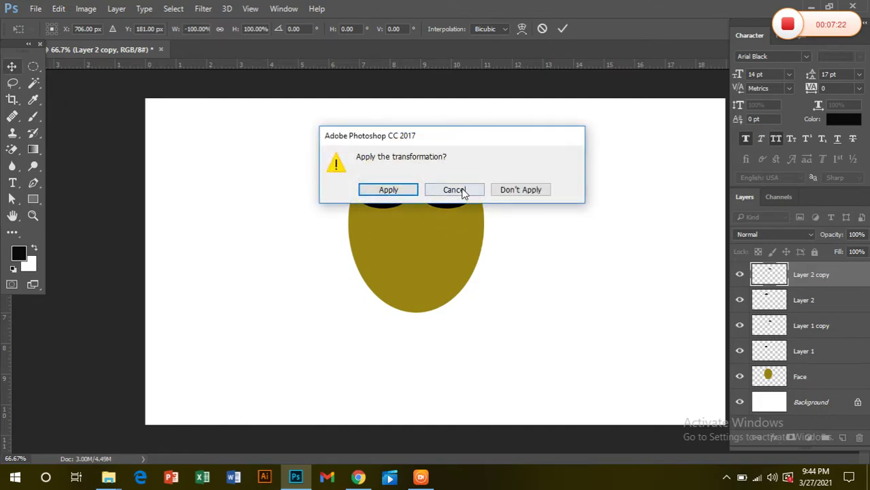
{"action": "left_click", "coordinate": [462, 192]}
{"action": "key", "text": "Return"}
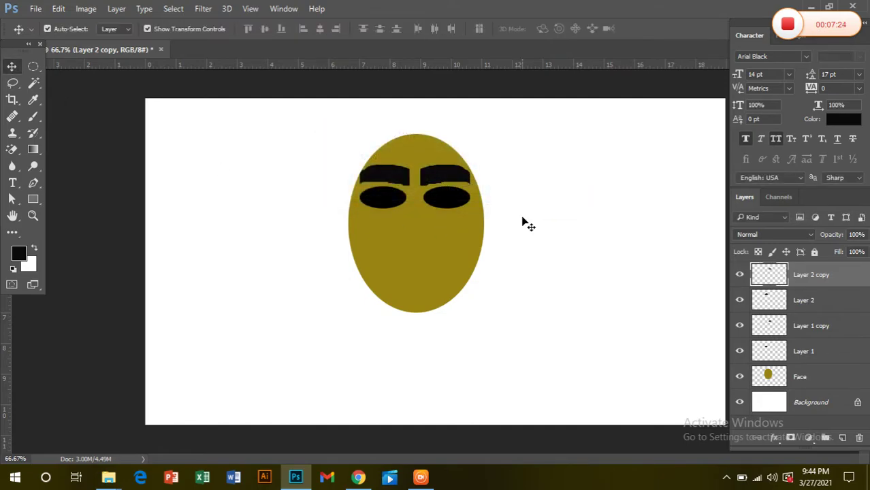
{"action": "left_click", "coordinate": [528, 225]}
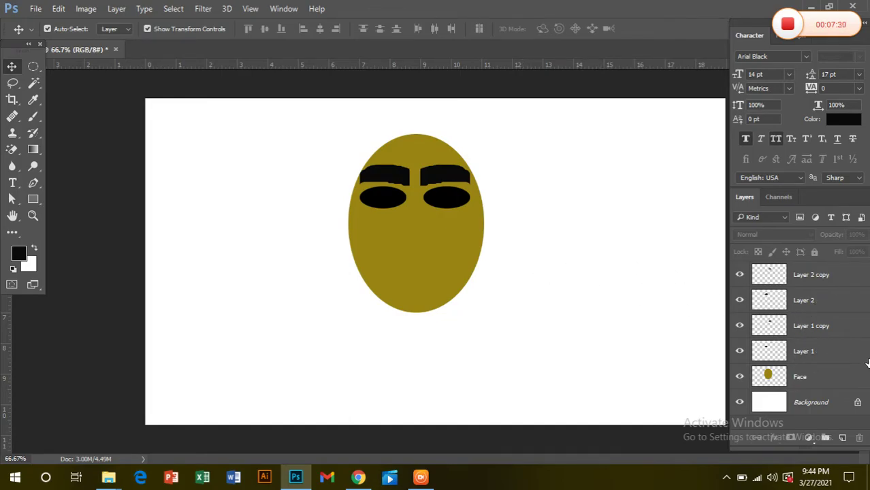
Lasso a triangular nose below the eyes and fill it near-black on new Layer 3
{"action": "double_click", "coordinate": [832, 351]}
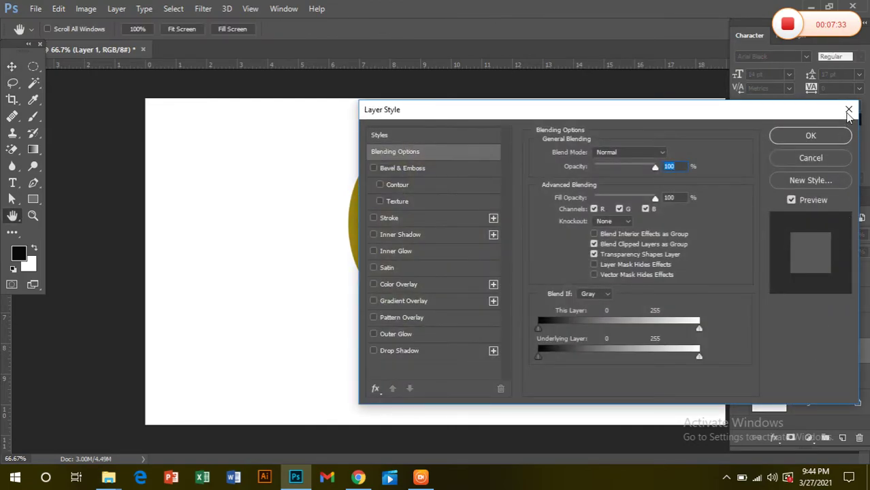
{"action": "left_click", "coordinate": [848, 111]}
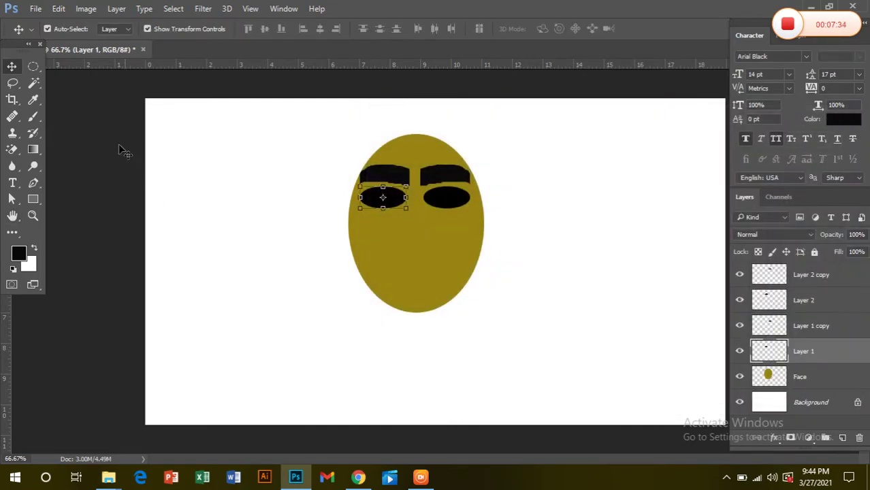
{"action": "left_click", "coordinate": [198, 207]}
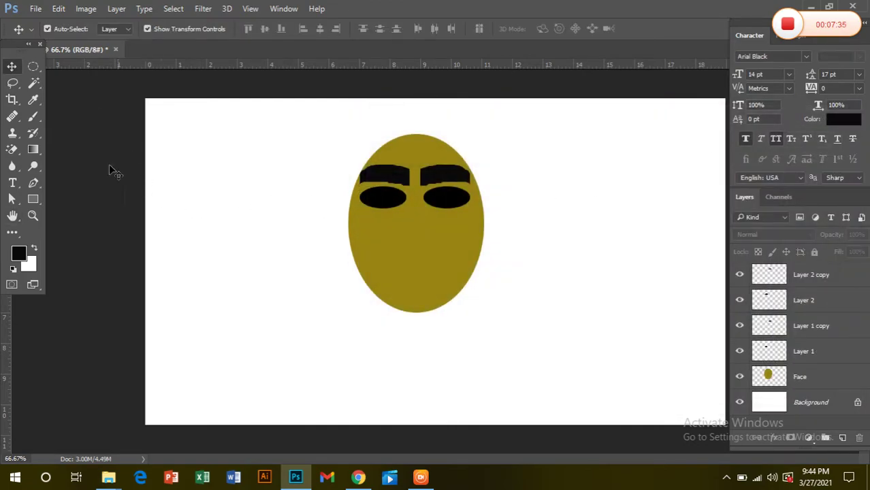
{"action": "left_click", "coordinate": [12, 82]}
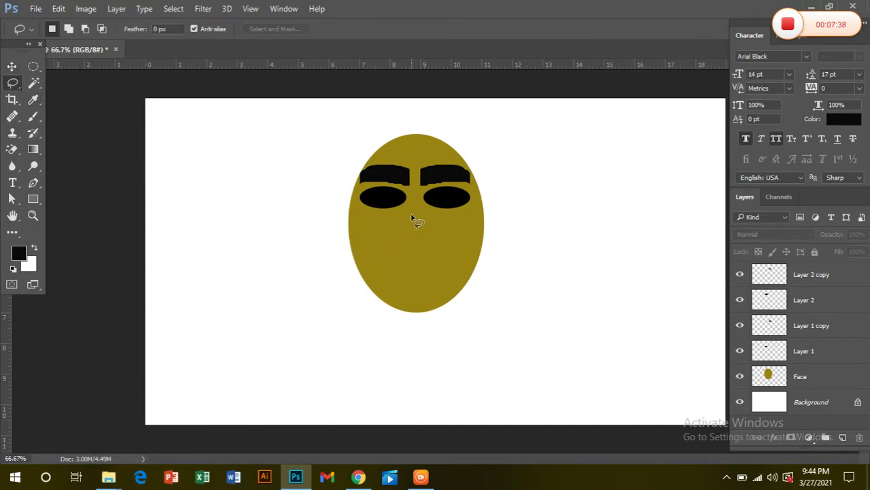
{"action": "mouse_move", "coordinate": [409, 216]}
{"action": "left_mouse_down"}
{"action": "mouse_move", "coordinate": [394, 253]}
{"action": "mouse_move", "coordinate": [420, 258]}
{"action": "mouse_move", "coordinate": [423, 231]}
{"action": "mouse_move", "coordinate": [410, 217]}
{"action": "left_mouse_up"}
{"action": "left_click", "coordinate": [842, 437]}
{"action": "left_click", "coordinate": [837, 119]}
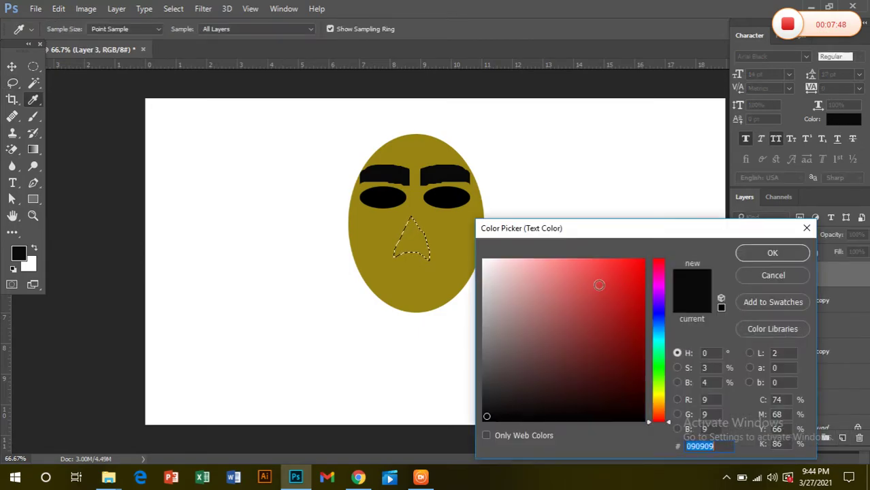
{"action": "left_click", "coordinate": [486, 418]}
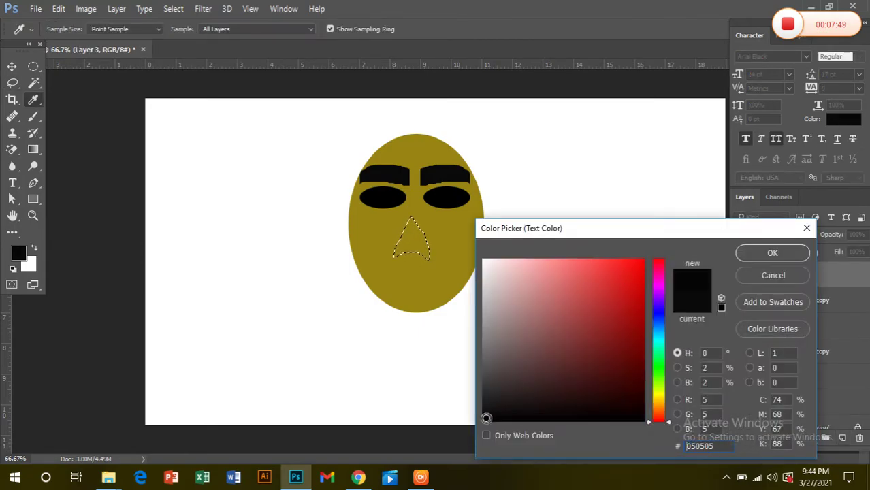
{"action": "left_click", "coordinate": [789, 256]}
{"action": "key", "text": "alt+BackSpace"}
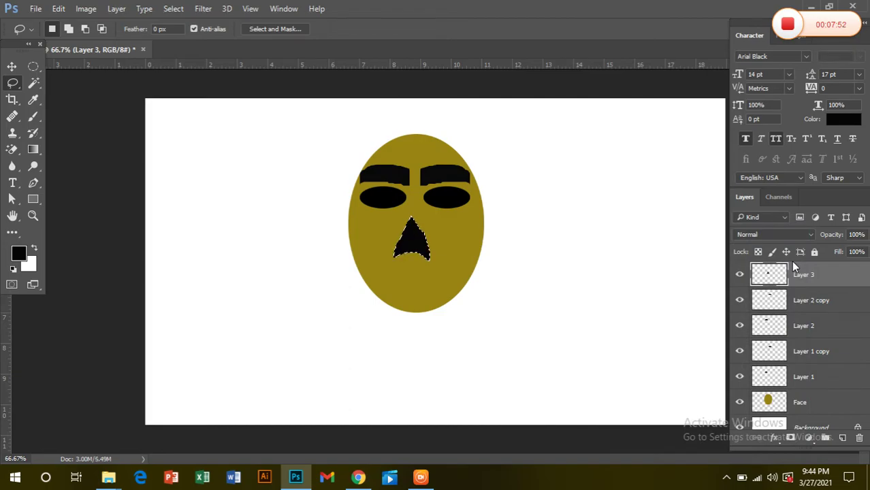
Nudge the nose slightly into place with free transform
{"action": "key", "text": "v"}
{"action": "key", "text": "ctrl+t"}
{"action": "mouse_move", "coordinate": [411, 237]}
{"action": "left_mouse_down"}
{"action": "mouse_move", "coordinate": [416, 213]}
{"action": "mouse_move", "coordinate": [425, 237]}
{"action": "mouse_move", "coordinate": [441, 219]}
{"action": "mouse_move", "coordinate": [423, 228]}
{"action": "mouse_move", "coordinate": [413, 261]}
{"action": "mouse_move", "coordinate": [436, 235]}
{"action": "mouse_move", "coordinate": [413, 246]}
{"action": "left_mouse_up"}
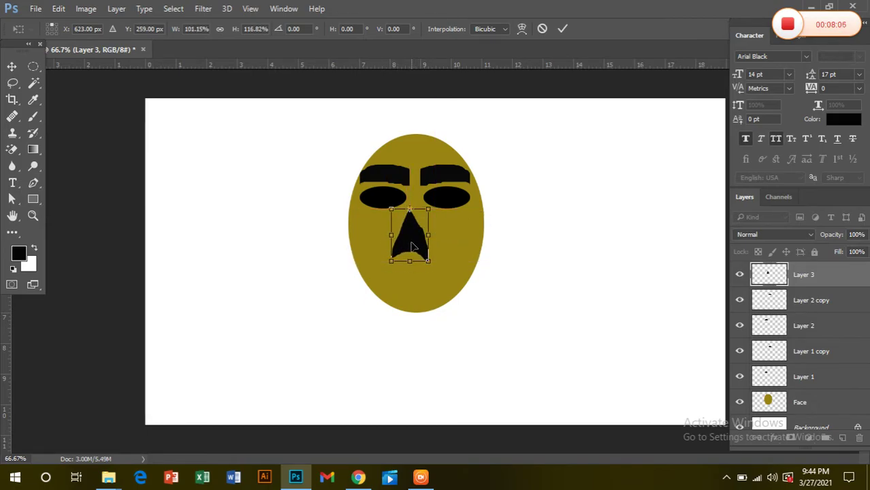
{"action": "key", "text": "Return"}
{"action": "left_click", "coordinate": [282, 225]}
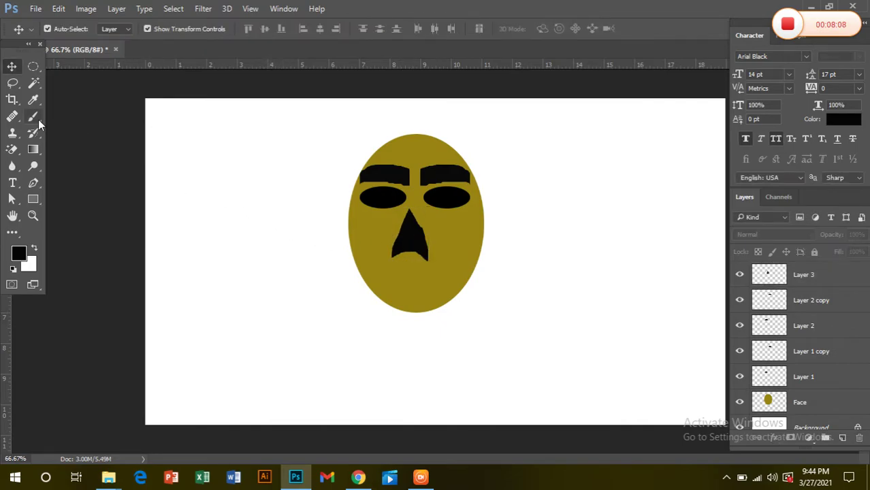
Outline a V-shaped mouth below the nose with the Polygonal Lasso Tool
{"action": "left_click", "coordinate": [12, 83]}
{"action": "right_click", "coordinate": [12, 85]}
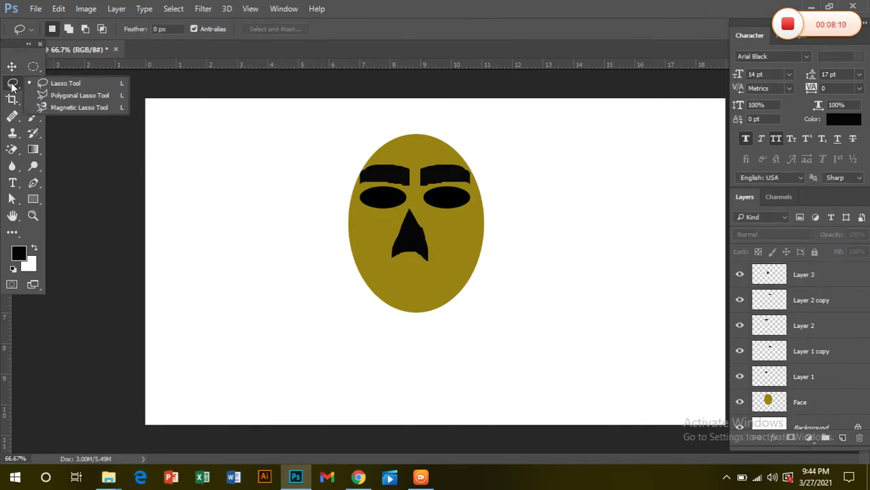
{"action": "left_click", "coordinate": [74, 108]}
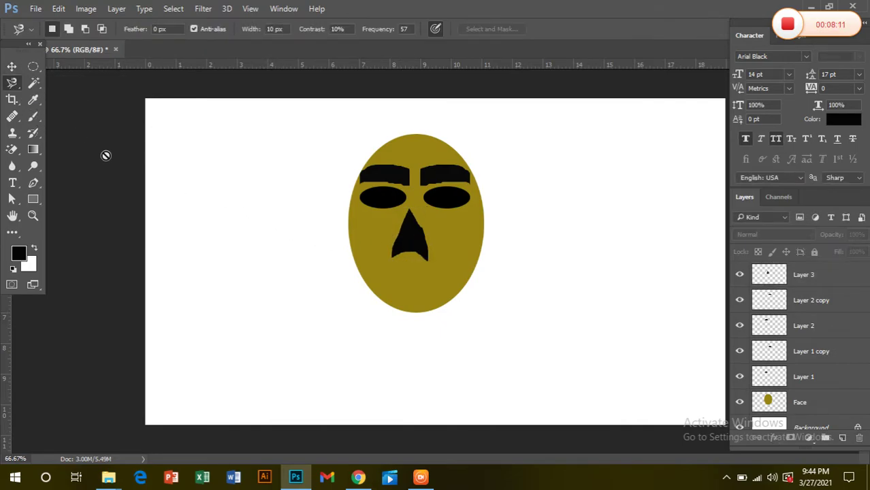
{"action": "right_click", "coordinate": [13, 83]}
{"action": "left_click", "coordinate": [58, 84]}
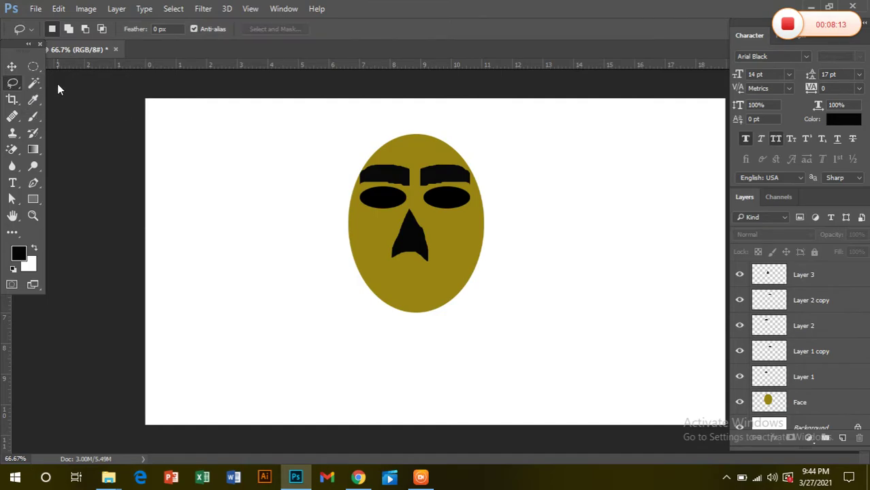
{"action": "right_click", "coordinate": [14, 84]}
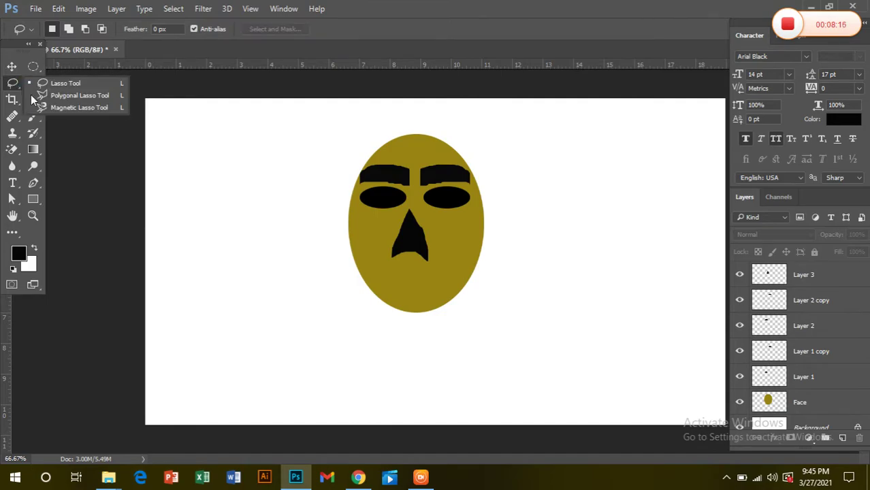
{"action": "left_click", "coordinate": [65, 95]}
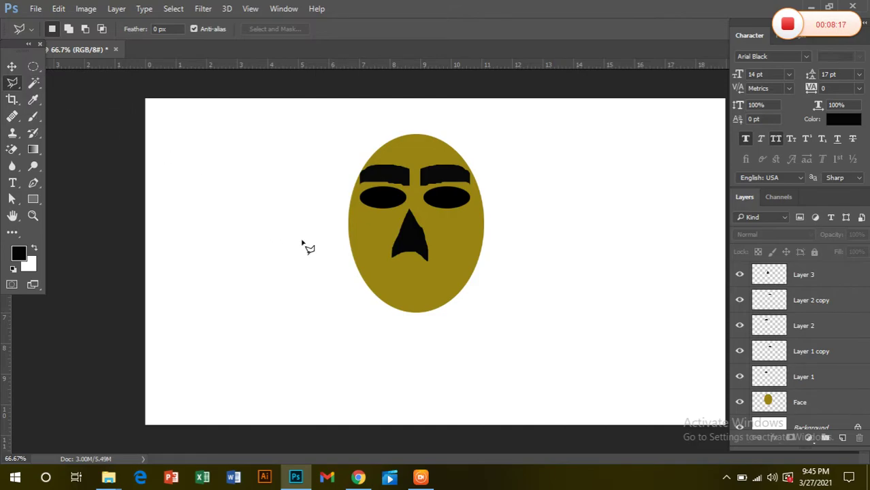
{"action": "left_click", "coordinate": [388, 273]}
{"action": "left_click", "coordinate": [413, 279]}
{"action": "left_click", "coordinate": [439, 267]}
{"action": "left_click", "coordinate": [439, 282]}
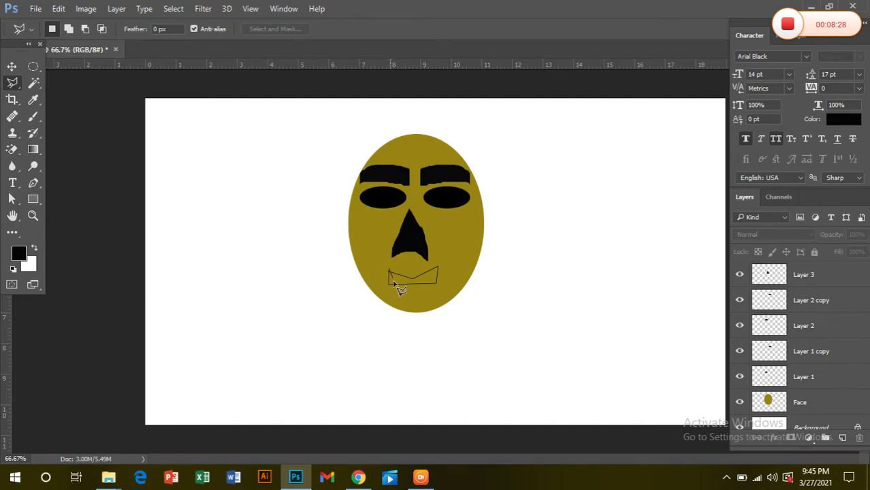
{"action": "double_click", "coordinate": [388, 284]}
{"action": "left_click", "coordinate": [413, 283]}
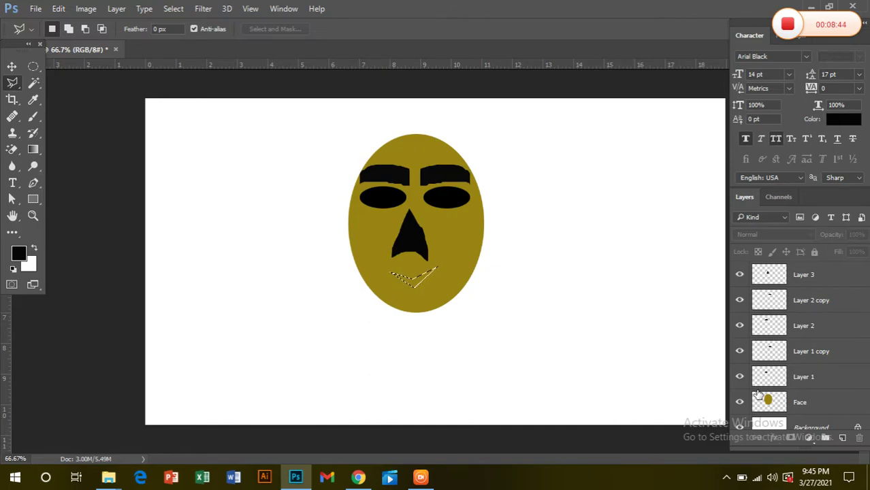
Fill the mouth selection with near-black 080808 on new Layer 4
{"action": "left_click", "coordinate": [843, 437]}
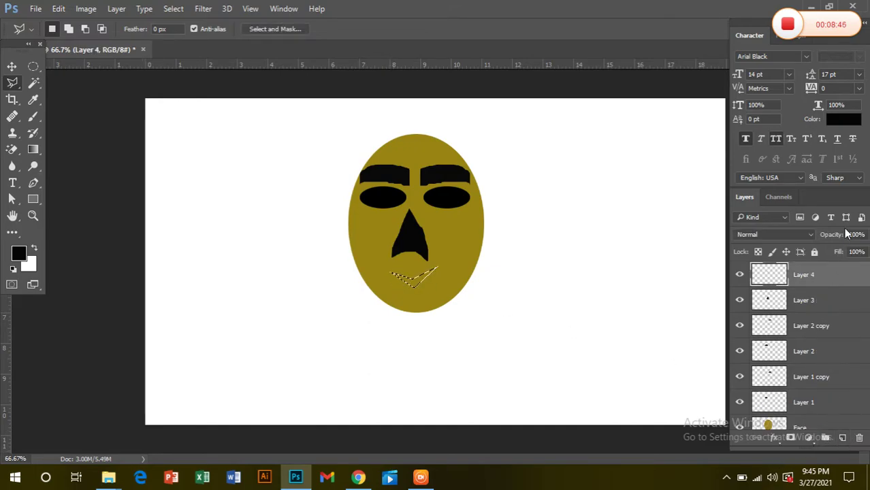
{"action": "left_click", "coordinate": [843, 119]}
{"action": "left_click", "coordinate": [487, 416]}
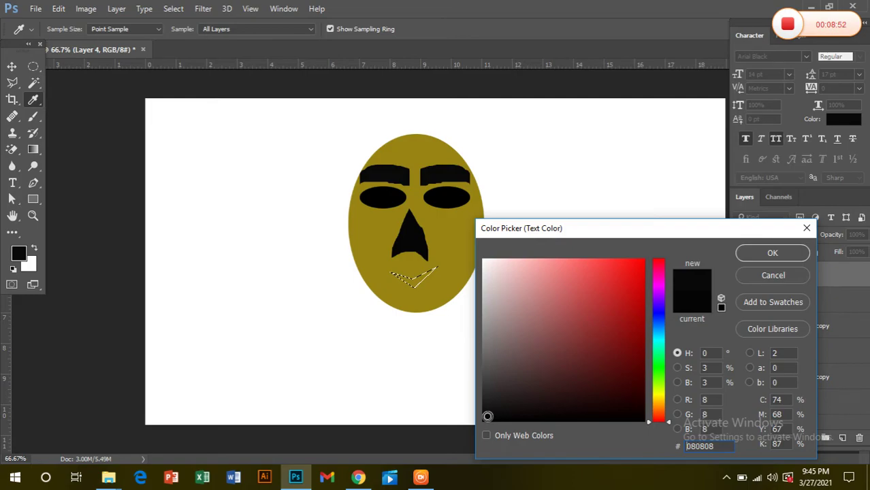
{"action": "left_click", "coordinate": [773, 253]}
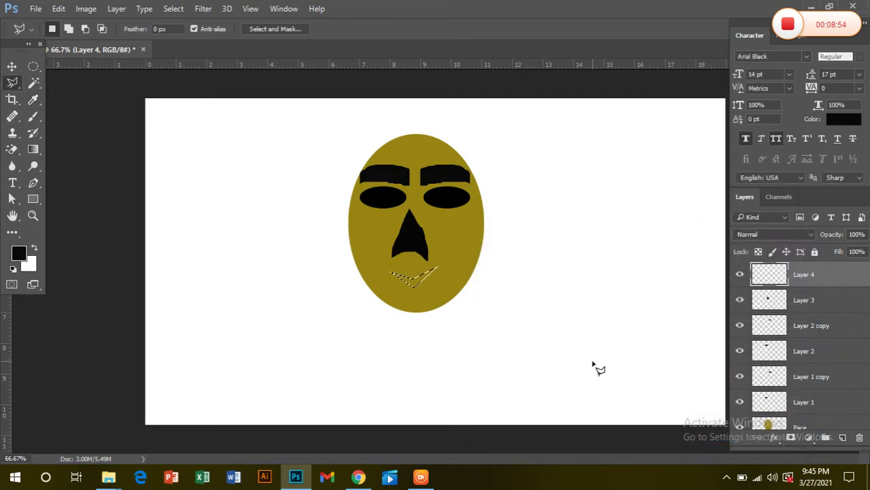
{"action": "key", "text": "alt+BackSpace"}
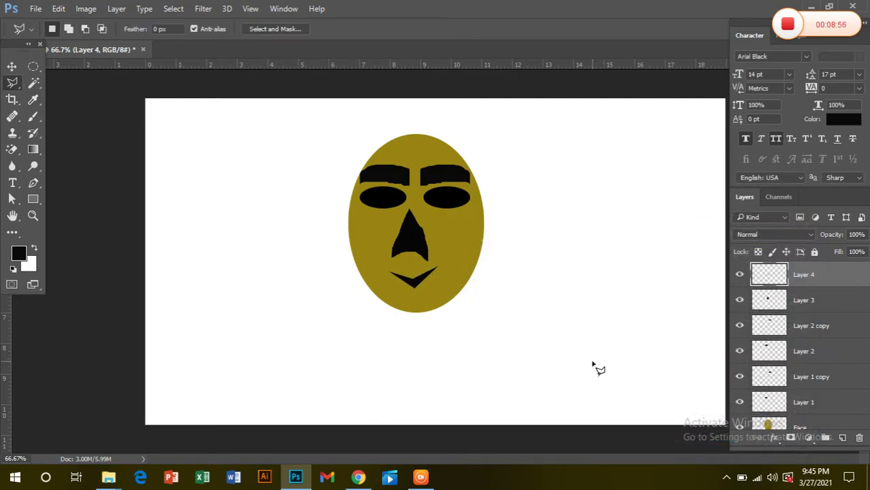
Rotate the mouth with free transform and return it to upright
{"action": "left_click", "coordinate": [10, 68]}
{"action": "left_click_drag", "start_coordinate": [450, 279], "coordinate": [324, 262]}
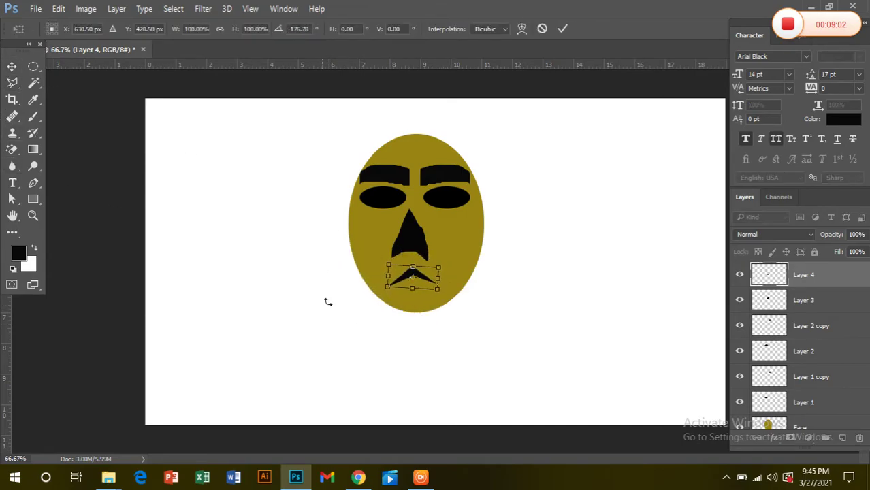
{"action": "left_click_drag", "start_coordinate": [449, 298], "coordinate": [319, 228]}
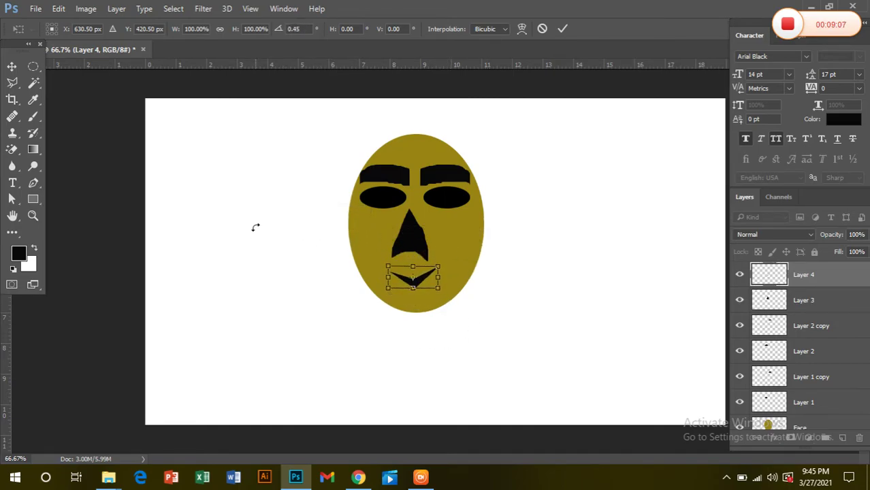
{"action": "left_click", "coordinate": [11, 66]}
{"action": "left_click", "coordinate": [474, 193]}
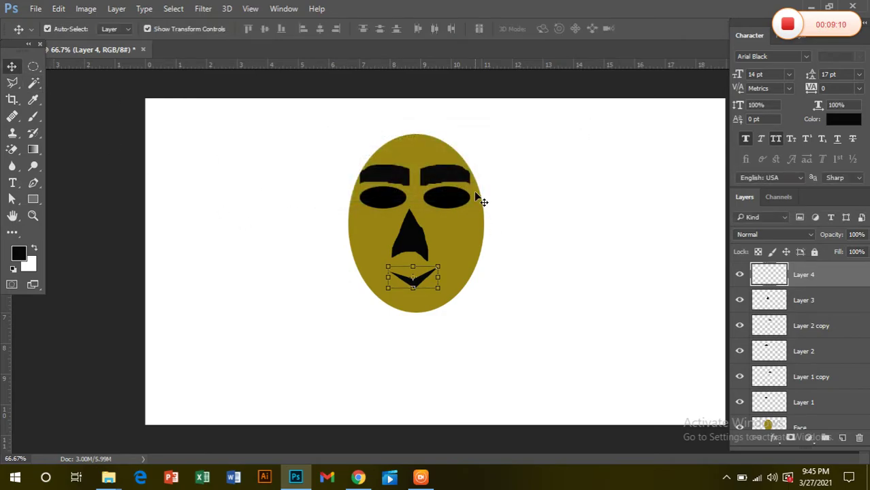
{"action": "left_click", "coordinate": [260, 205]}
Widen the face oval on both sides, stretch it up and down, and reposition it
{"action": "left_click_drag", "start_coordinate": [457, 250], "coordinate": [457, 243]}
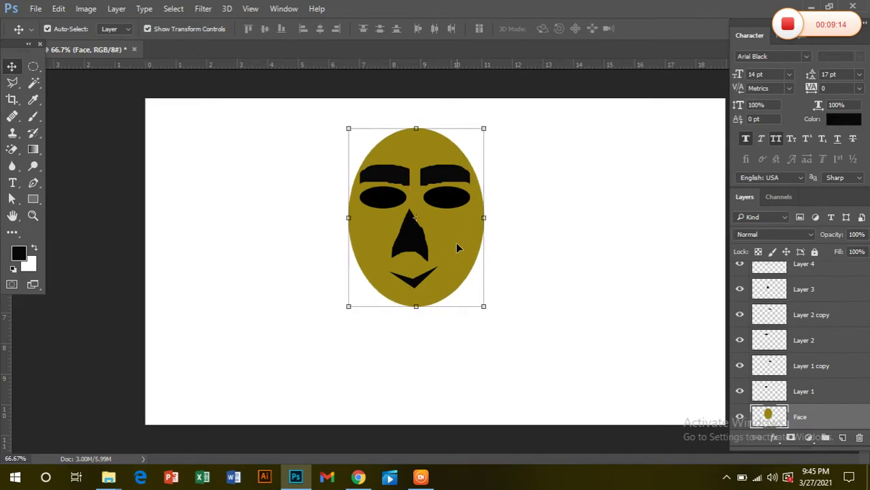
{"action": "left_click_drag", "start_coordinate": [484, 218], "coordinate": [490, 218]}
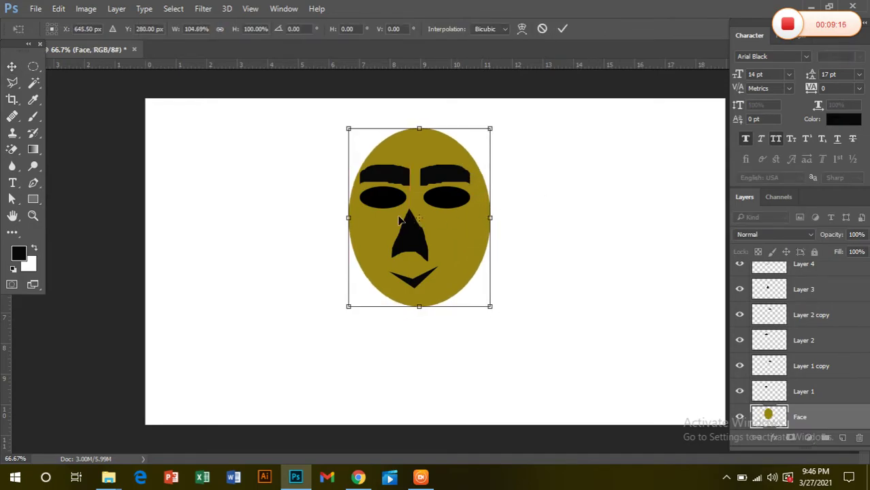
{"action": "left_click_drag", "start_coordinate": [347, 218], "coordinate": [344, 219]}
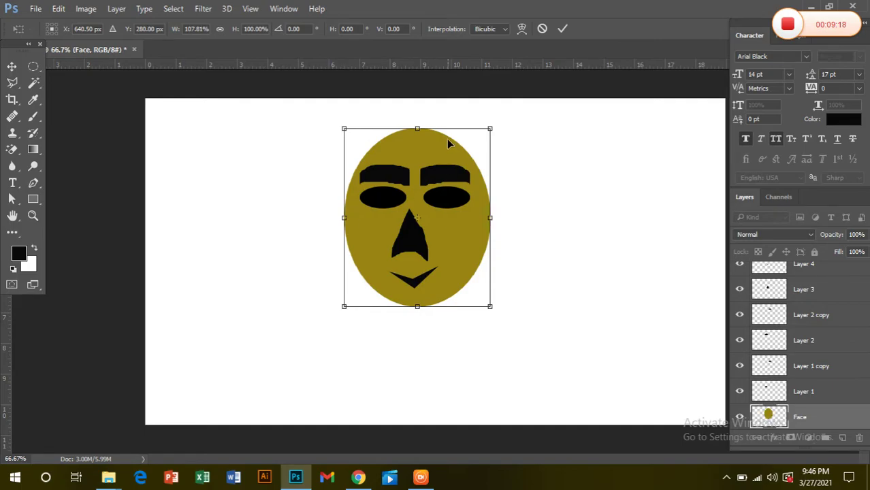
{"action": "left_click_drag", "start_coordinate": [417, 129], "coordinate": [416, 119]}
{"action": "left_click_drag", "start_coordinate": [460, 272], "coordinate": [455, 248]}
{"action": "left_click_drag", "start_coordinate": [410, 299], "coordinate": [411, 311]}
{"action": "left_click_drag", "start_coordinate": [463, 258], "coordinate": [466, 252]}
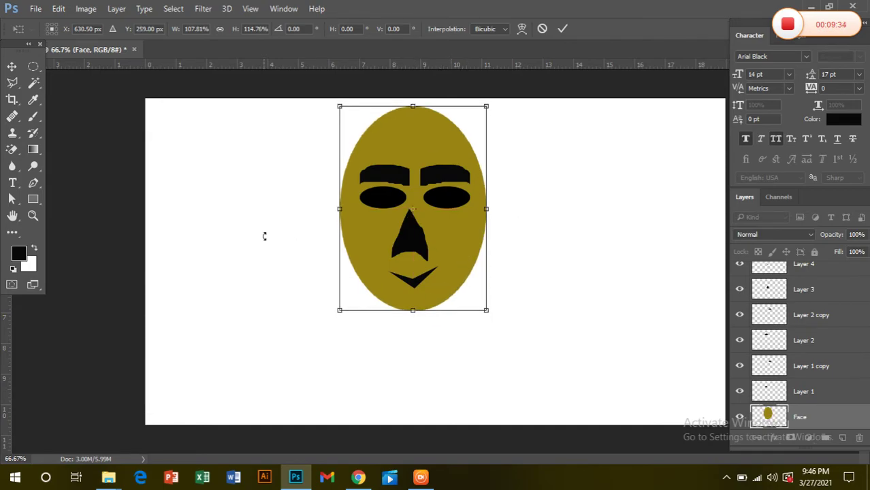
{"action": "key", "text": "Return"}
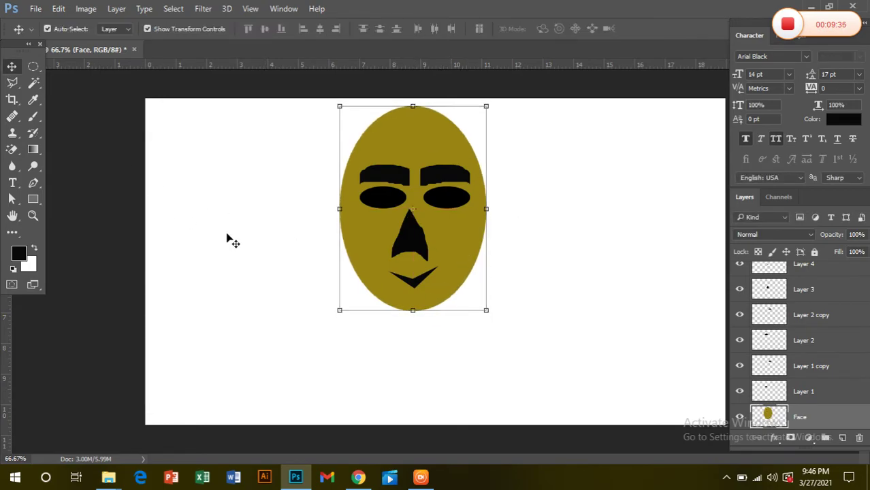
{"action": "left_click", "coordinate": [227, 241]}
{"action": "scroll", "coordinate": [829, 332], "scroll_direction": "up", "scroll_amount": 1}
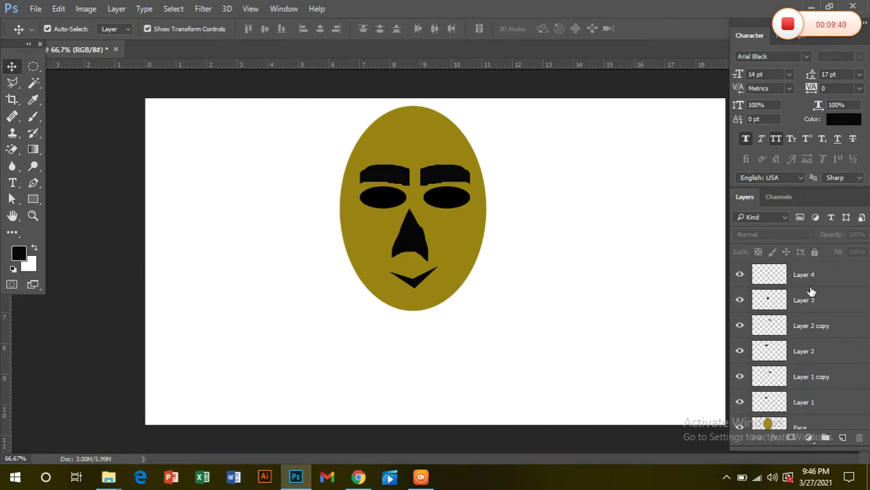
{"action": "left_click", "coordinate": [12, 82]}
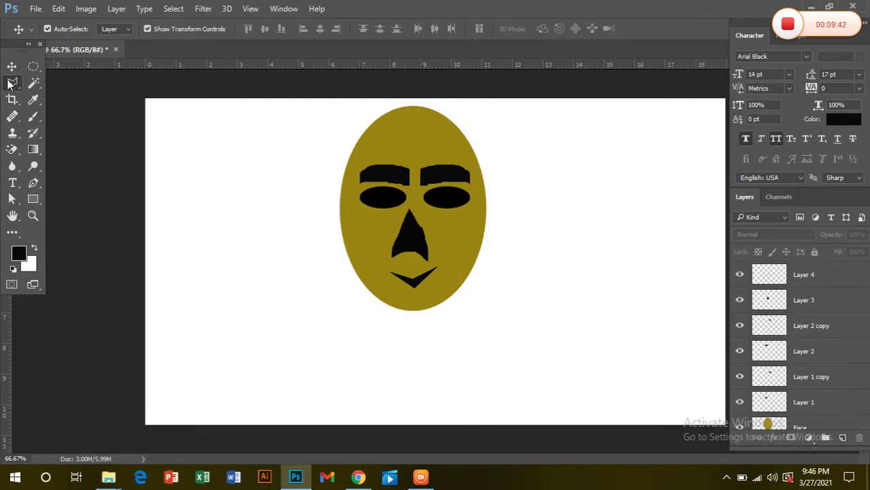
Outline a triangular hat with its peak above the face
{"action": "left_click", "coordinate": [410, 148]}
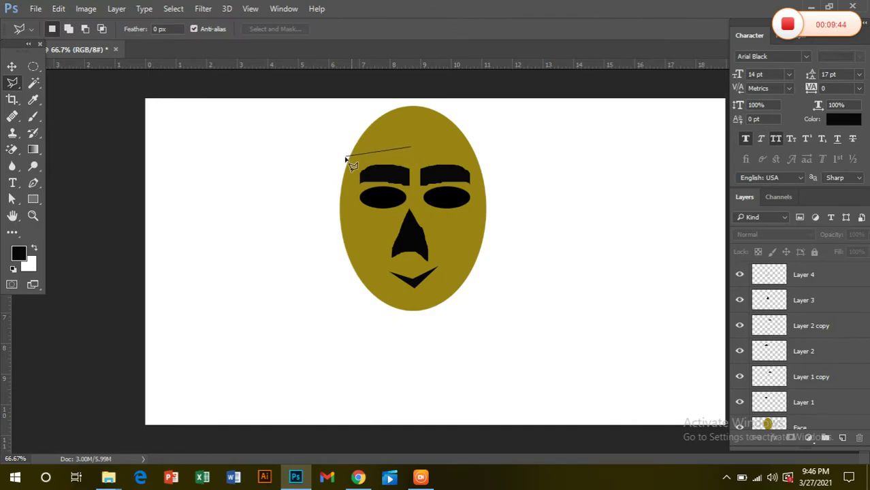
{"action": "left_click", "coordinate": [346, 158]}
{"action": "left_click", "coordinate": [399, 101]}
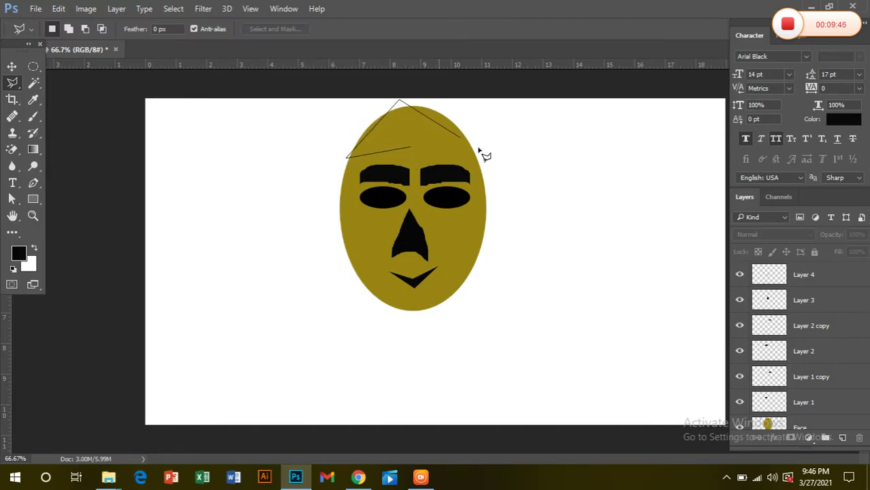
{"action": "left_click", "coordinate": [491, 157]}
{"action": "left_click", "coordinate": [413, 150]}
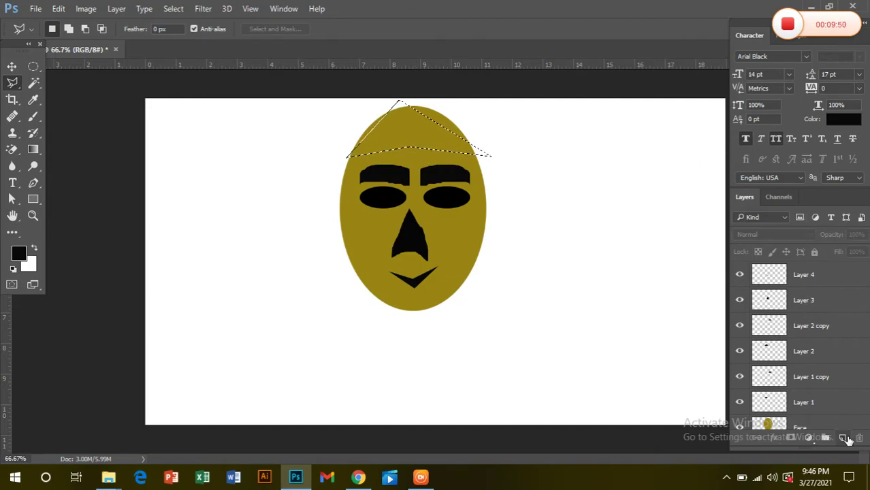
Fill the hat black on new Layer 5, deselect, and nudge it slightly right
{"action": "left_click", "coordinate": [843, 438]}
{"action": "left_click", "coordinate": [836, 122]}
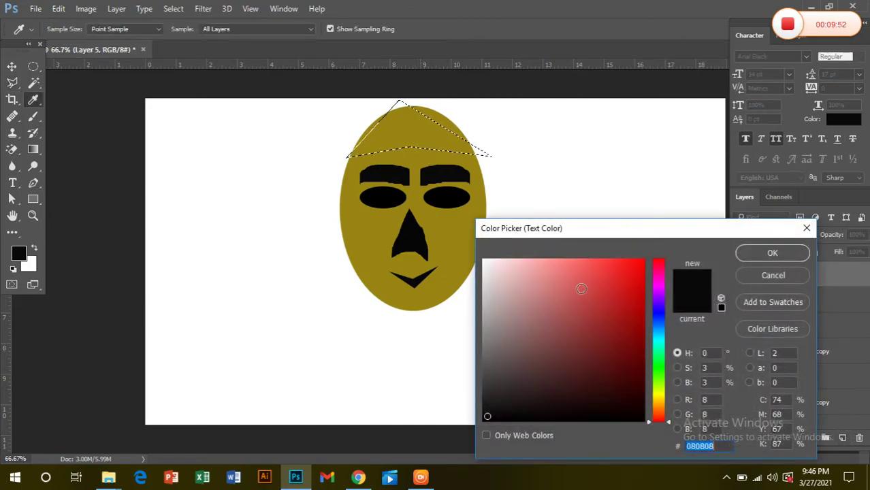
{"action": "left_click", "coordinate": [772, 252]}
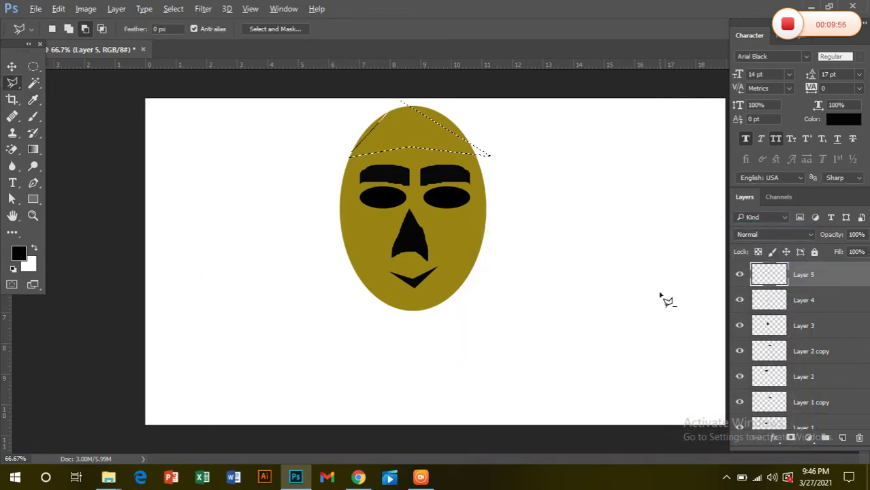
{"action": "key", "text": "alt+BackSpace"}
{"action": "key", "text": "ctrl+d"}
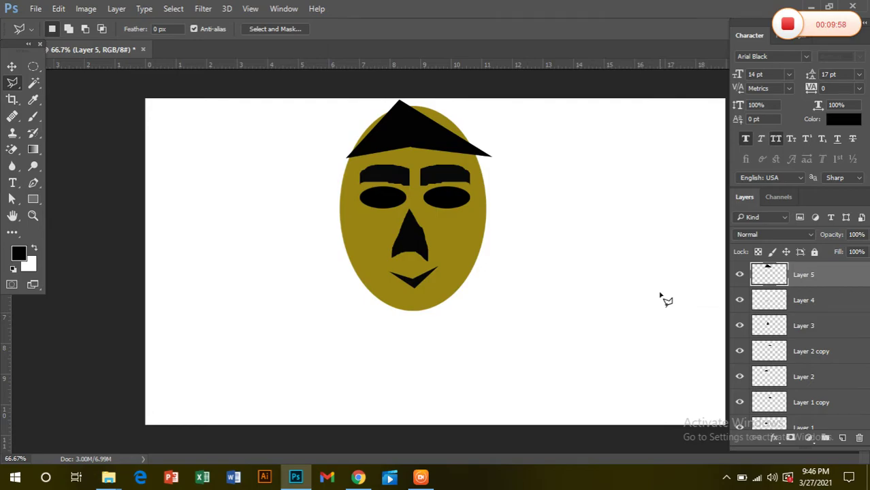
{"action": "left_click", "coordinate": [11, 66]}
{"action": "left_click_drag", "start_coordinate": [414, 129], "coordinate": [411, 132]}
Reshape the hat's width and height and shift it about 7 px right
{"action": "mouse_move", "coordinate": [350, 129]}
{"action": "left_mouse_down"}
{"action": "mouse_move", "coordinate": [321, 138]}
{"action": "mouse_move", "coordinate": [346, 129]}
{"action": "left_mouse_up"}
{"action": "left_click_drag", "start_coordinate": [422, 97], "coordinate": [422, 81]}
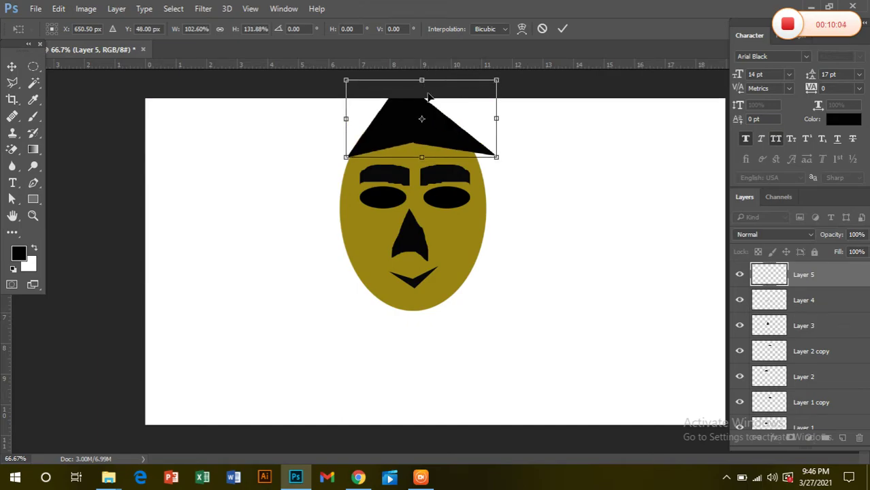
{"action": "left_click_drag", "start_coordinate": [430, 128], "coordinate": [429, 130]}
{"action": "left_click_drag", "start_coordinate": [490, 122], "coordinate": [443, 129]}
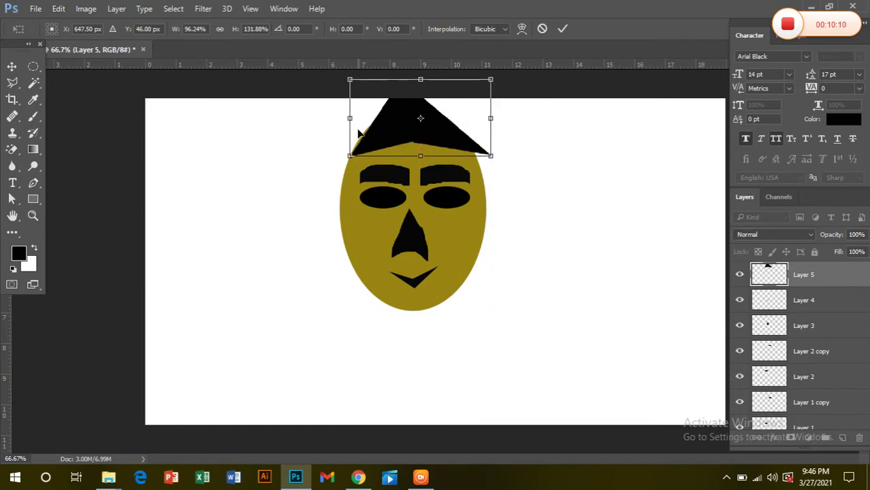
{"action": "left_click_drag", "start_coordinate": [350, 121], "coordinate": [340, 120]}
{"action": "left_click_drag", "start_coordinate": [396, 127], "coordinate": [399, 127]}
{"action": "key", "text": "Return"}
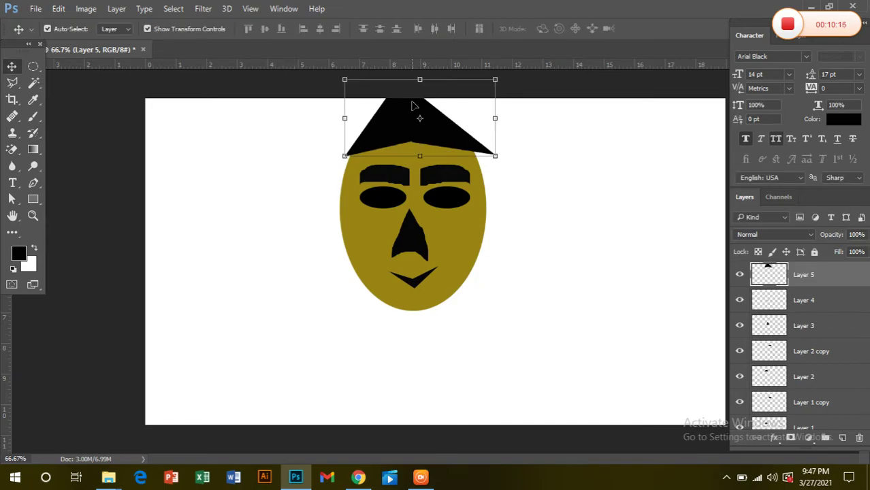
{"action": "left_click_drag", "start_coordinate": [423, 79], "coordinate": [423, 99]}
{"action": "key", "text": "Return"}
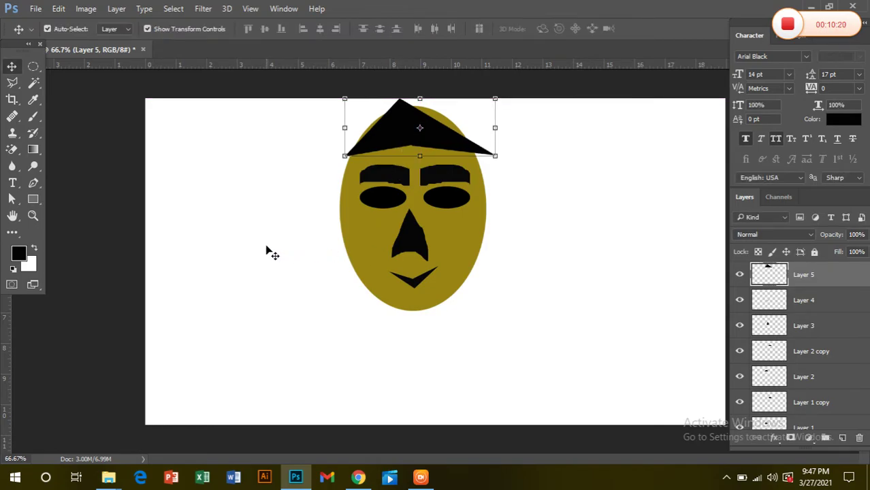
Move the face down about 52 px, then lower the eyes, eyebrows and hat onto it
{"action": "left_click", "coordinate": [364, 249]}
{"action": "left_click_drag", "start_coordinate": [364, 250], "coordinate": [367, 285]}
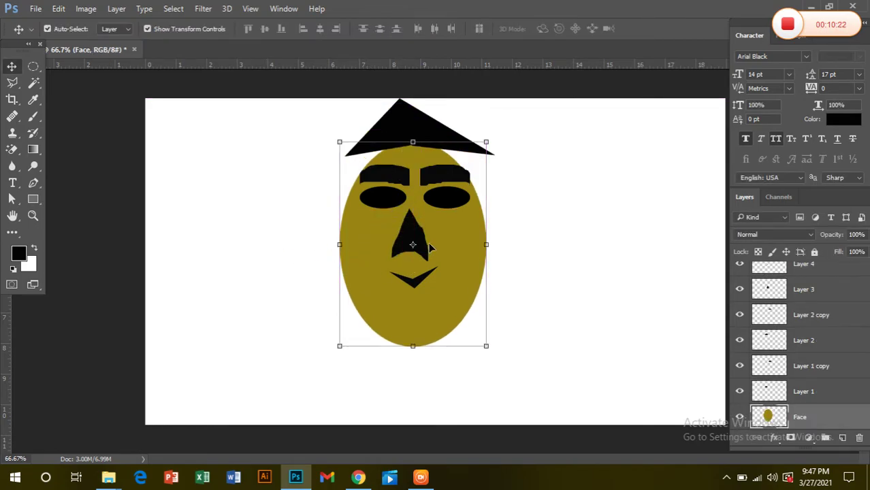
{"action": "left_click_drag", "start_coordinate": [373, 202], "coordinate": [375, 210]}
{"action": "left_click_drag", "start_coordinate": [441, 204], "coordinate": [441, 213]}
{"action": "left_click_drag", "start_coordinate": [408, 179], "coordinate": [450, 187]}
{"action": "mouse_move", "coordinate": [413, 136]}
{"action": "left_mouse_down"}
{"action": "mouse_move", "coordinate": [419, 132]}
{"action": "mouse_move", "coordinate": [418, 149]}
{"action": "left_mouse_up"}
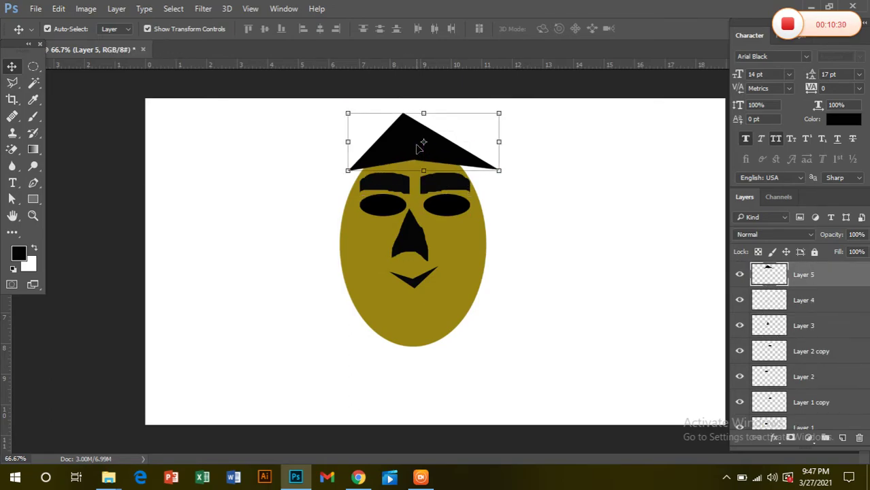
{"action": "left_click", "coordinate": [298, 153]}
Squash the face oval to about 81.54% height
{"action": "scroll", "coordinate": [365, 266], "scroll_direction": "down", "scroll_amount": 1}
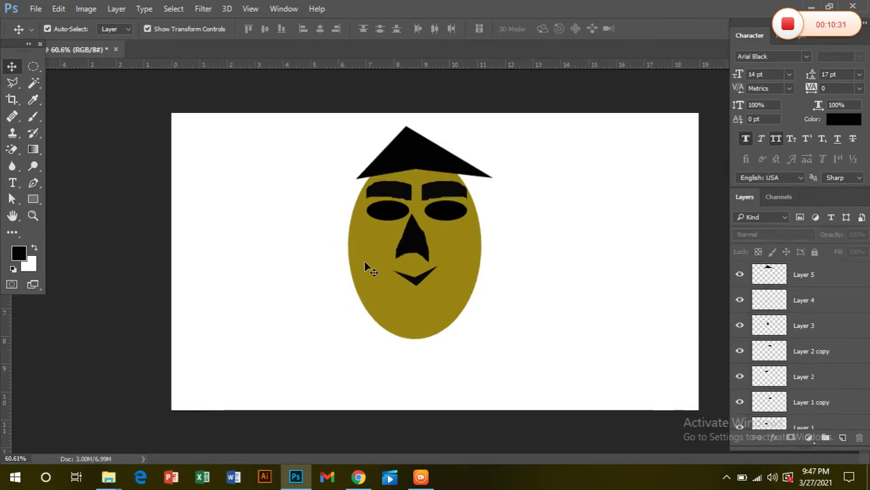
{"action": "left_click", "coordinate": [416, 330]}
{"action": "left_click_drag", "start_coordinate": [414, 336], "coordinate": [415, 304]}
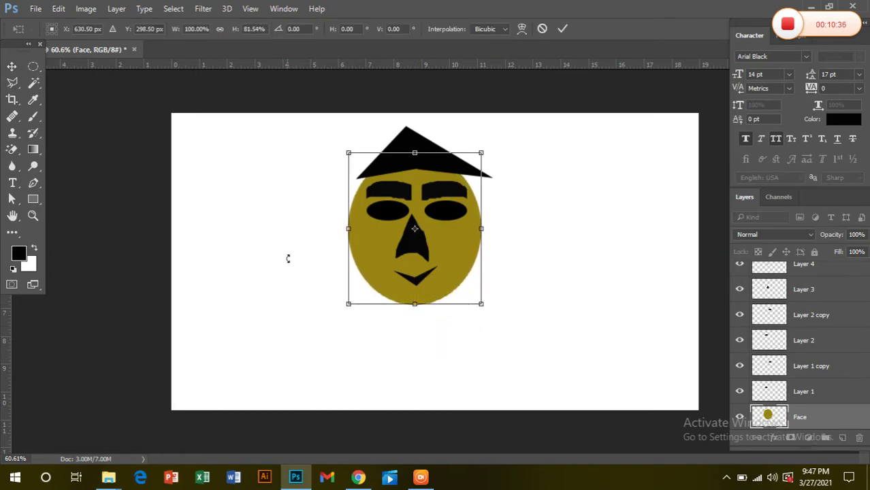
{"action": "key", "text": "Return"}
{"action": "left_click", "coordinate": [318, 245]}
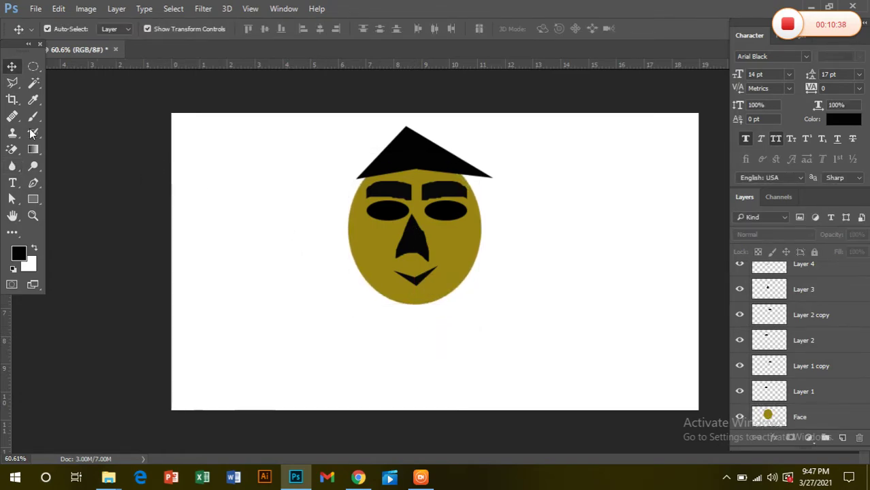
Draw an elliptical selection below the face for the body and add a new Layer 6
{"action": "left_click", "coordinate": [32, 66]}
{"action": "left_click", "coordinate": [82, 79]}
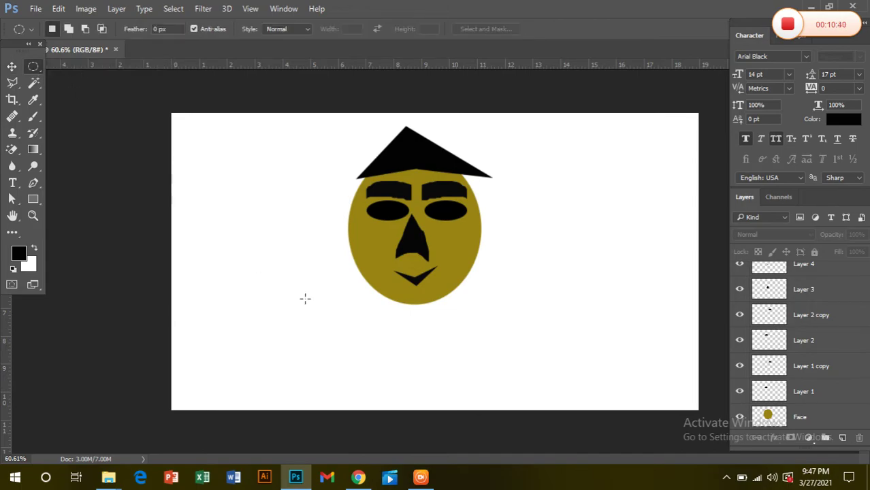
{"action": "left_click_drag", "start_coordinate": [365, 259], "coordinate": [496, 419]}
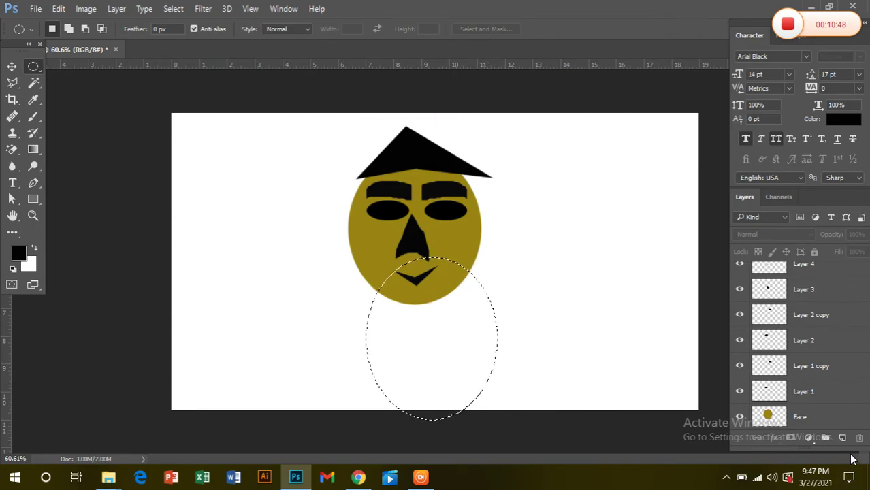
{"action": "left_click", "coordinate": [843, 438]}
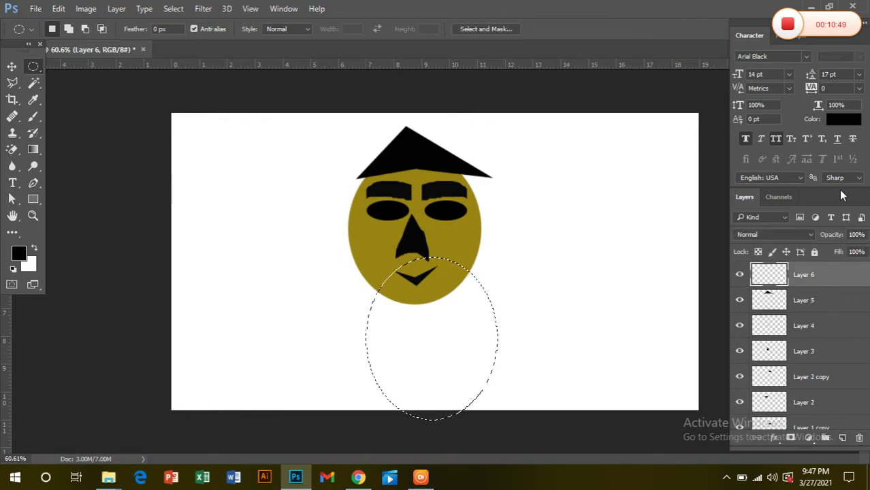
Fill the oval with olive, then refill it with dark olive #313116
{"action": "left_click", "coordinate": [843, 119]}
{"action": "left_click", "coordinate": [658, 395]}
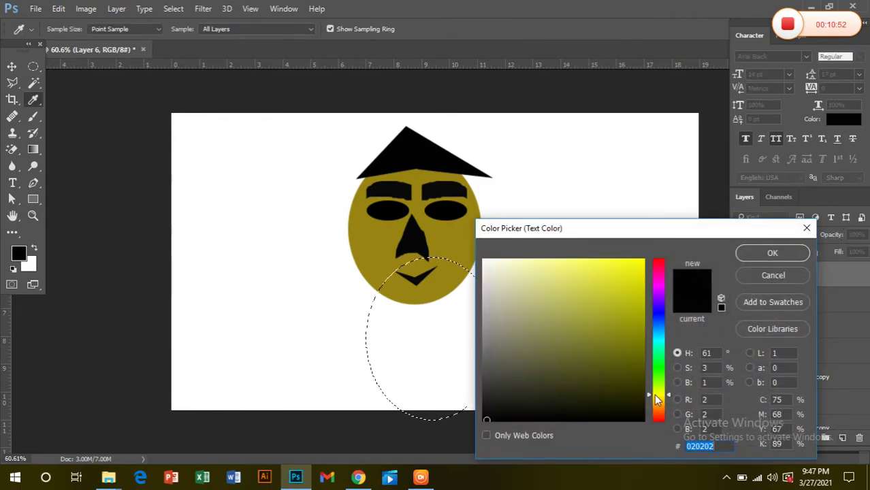
{"action": "left_click", "coordinate": [620, 283]}
{"action": "left_click", "coordinate": [603, 318]}
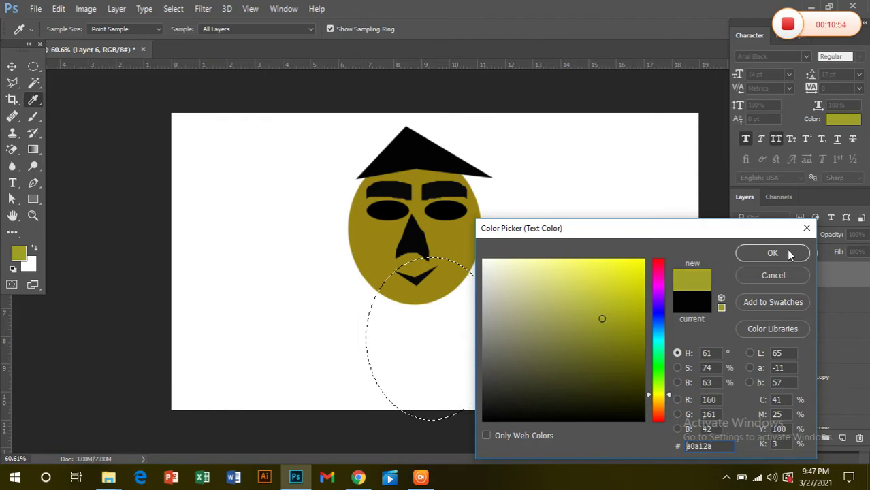
{"action": "left_click", "coordinate": [786, 251]}
{"action": "key", "text": "alt+BackSpace"}
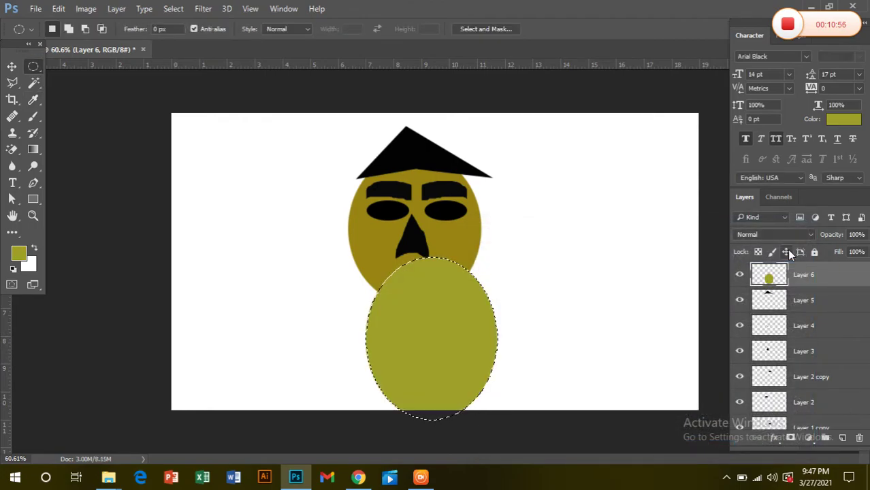
{"action": "left_click", "coordinate": [843, 119]}
{"action": "left_click", "coordinate": [571, 391]}
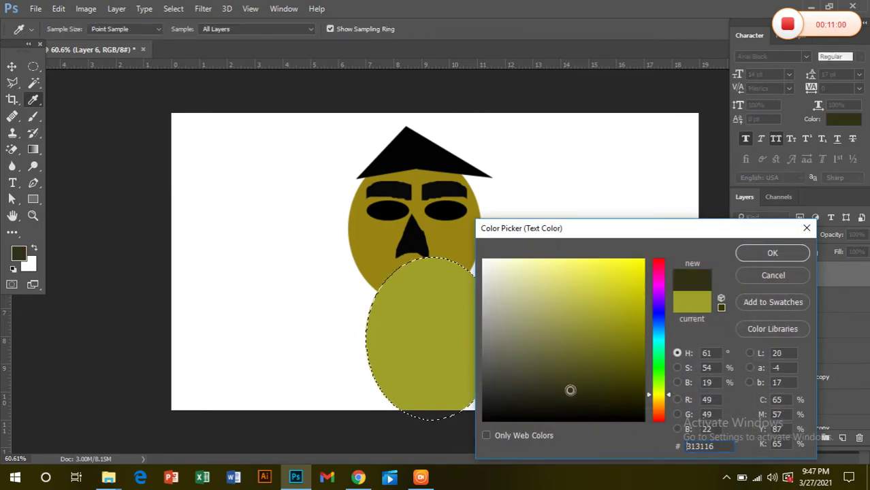
{"action": "left_click", "coordinate": [782, 254]}
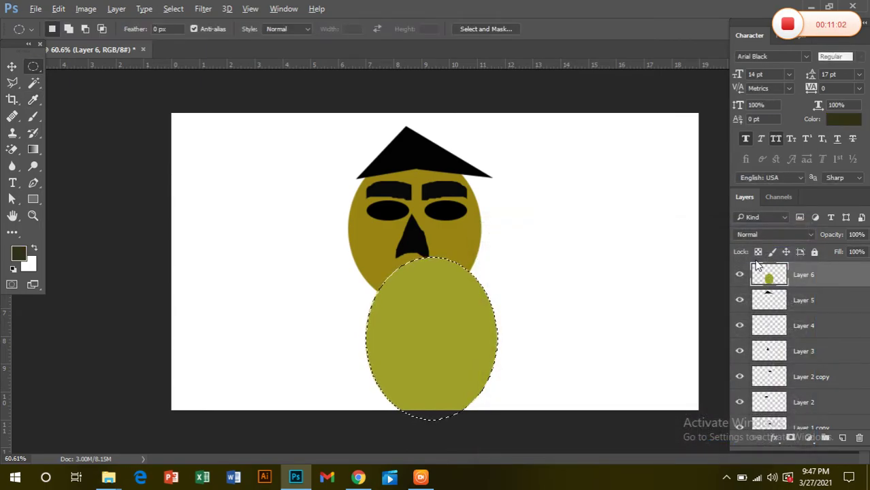
{"action": "key", "text": "alt+BackSpace"}
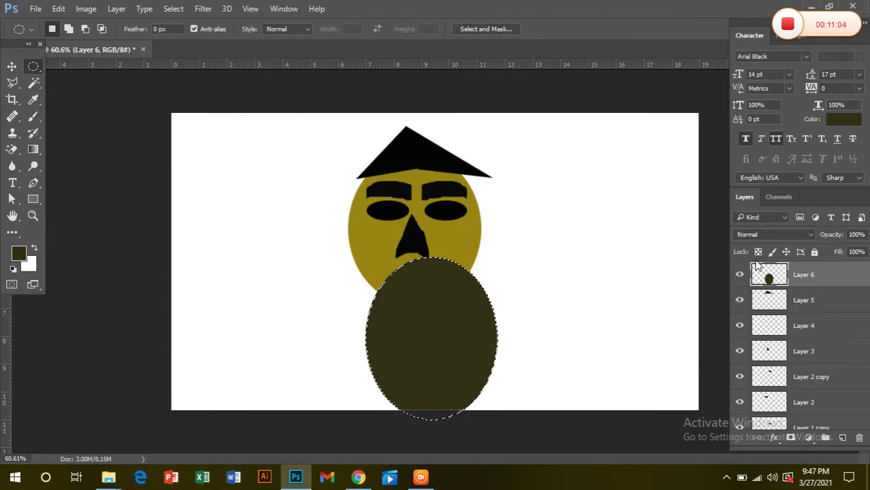
{"action": "left_click", "coordinate": [12, 66]}
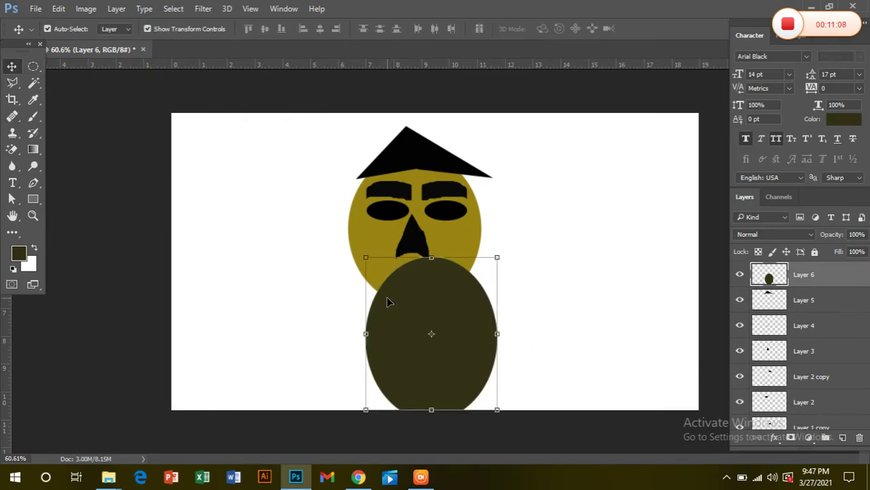
Move the body layer beneath the Face layer, then reposition and stretch the oval taller
{"action": "left_click_drag", "start_coordinate": [402, 315], "coordinate": [381, 309]}
{"action": "left_click_drag", "start_coordinate": [848, 282], "coordinate": [844, 422]}
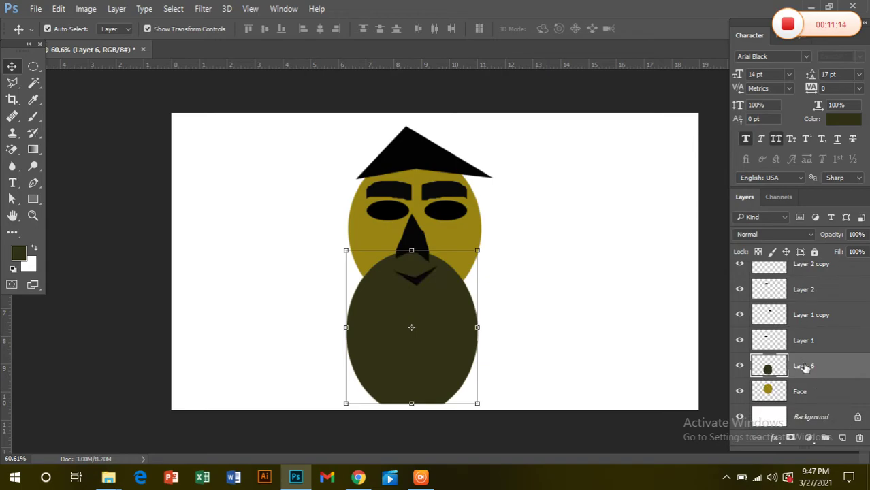
{"action": "left_click_drag", "start_coordinate": [830, 377], "coordinate": [830, 402]}
{"action": "left_click_drag", "start_coordinate": [431, 352], "coordinate": [441, 338]}
{"action": "left_click_drag", "start_coordinate": [420, 387], "coordinate": [424, 400]}
{"action": "left_click_drag", "start_coordinate": [442, 362], "coordinate": [448, 334]}
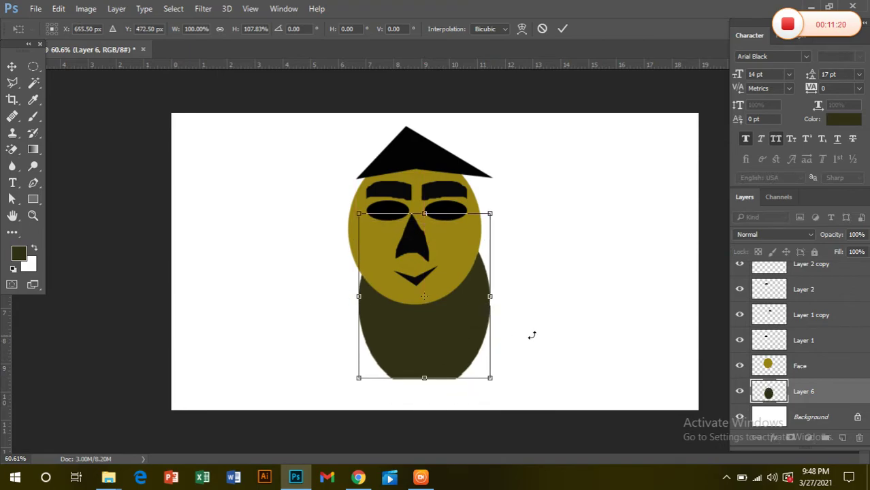
{"action": "key", "text": "Return"}
Rotate the body upright under the face and scale it to about 122.7% width, 108.6% height
{"action": "left_click", "coordinate": [549, 330]}
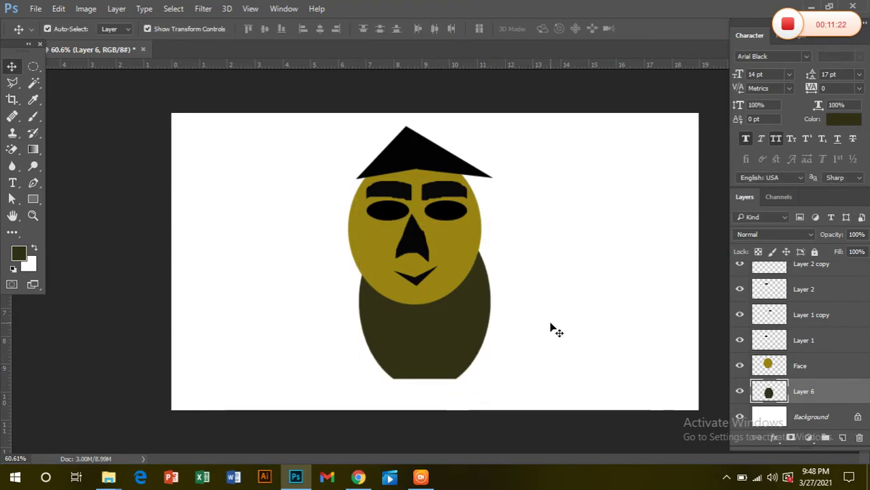
{"action": "left_click_drag", "start_coordinate": [459, 340], "coordinate": [453, 346]}
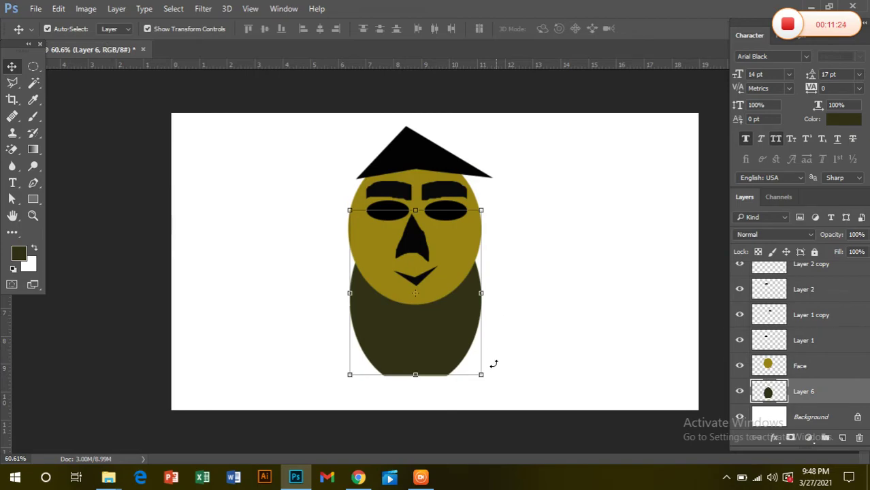
{"action": "left_click_drag", "start_coordinate": [491, 382], "coordinate": [300, 319]}
{"action": "left_click_drag", "start_coordinate": [531, 266], "coordinate": [501, 386]}
{"action": "left_click_drag", "start_coordinate": [417, 346], "coordinate": [418, 359]}
{"action": "left_click_drag", "start_coordinate": [347, 307], "coordinate": [338, 307]}
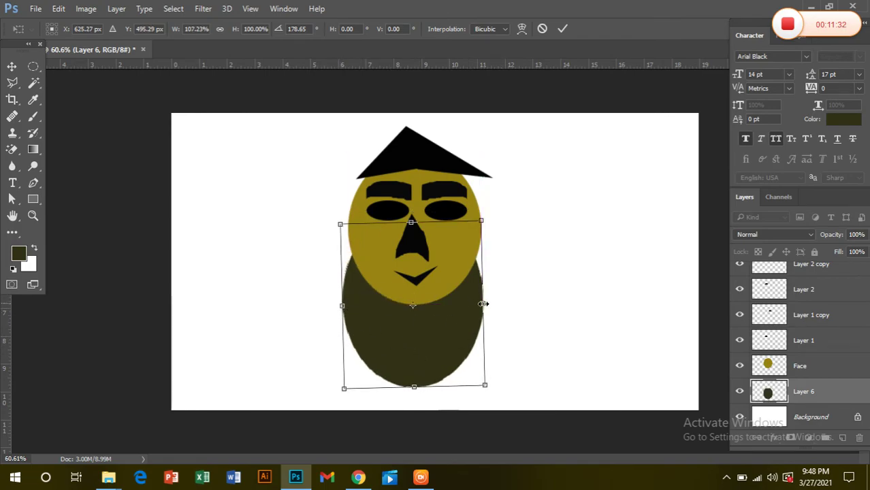
{"action": "left_click_drag", "start_coordinate": [483, 303], "coordinate": [494, 304]}
{"action": "left_click_drag", "start_coordinate": [419, 388], "coordinate": [421, 403]}
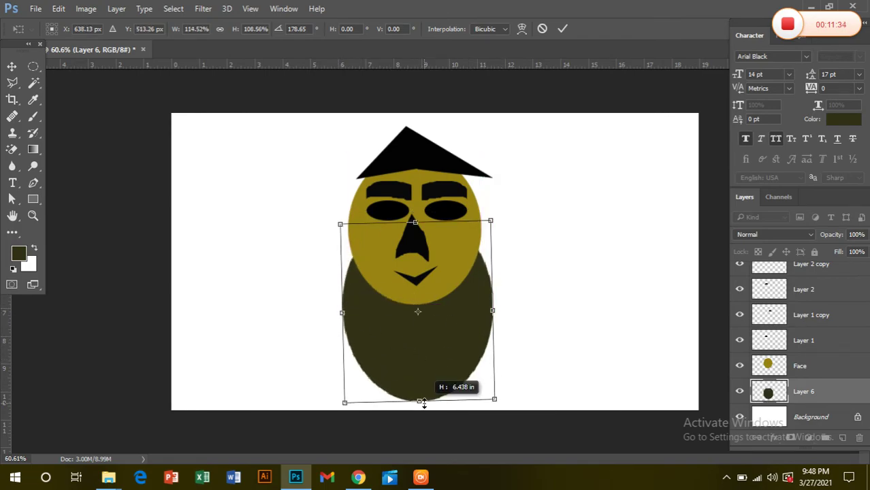
{"action": "left_click_drag", "start_coordinate": [421, 356], "coordinate": [422, 363]}
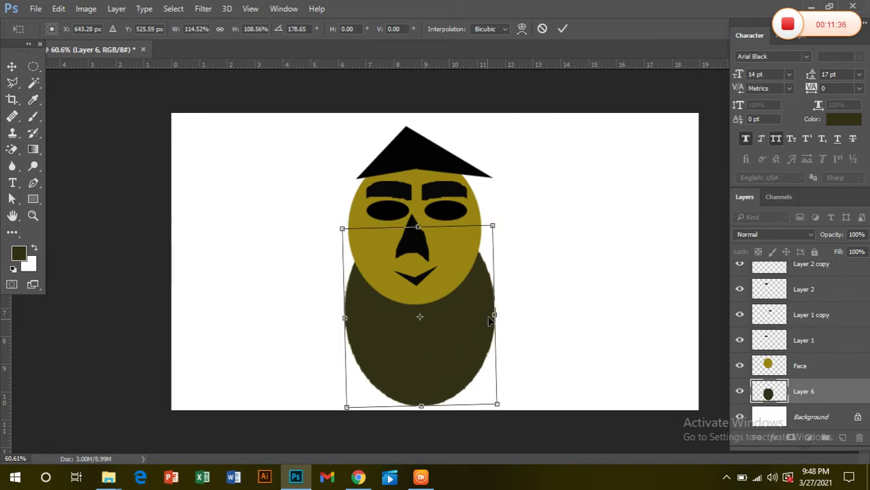
{"action": "left_click_drag", "start_coordinate": [495, 315], "coordinate": [501, 314]}
{"action": "left_click_drag", "start_coordinate": [345, 318], "coordinate": [339, 317]}
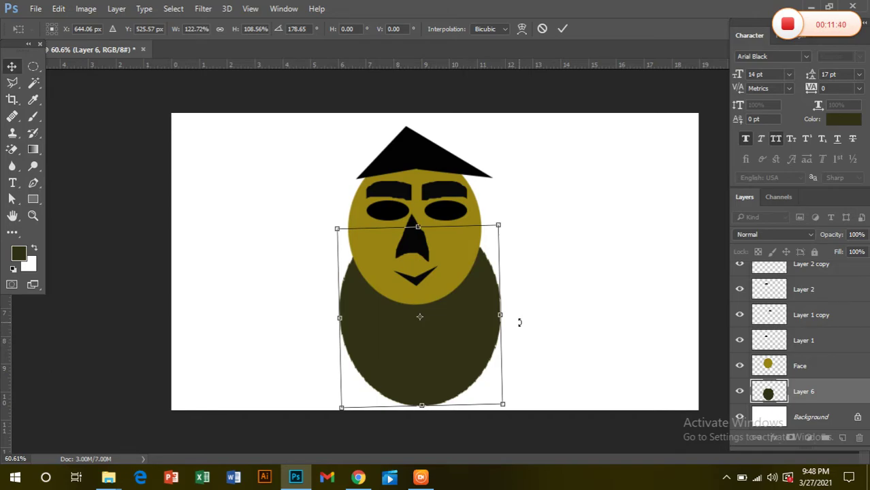
{"action": "key", "text": "Return"}
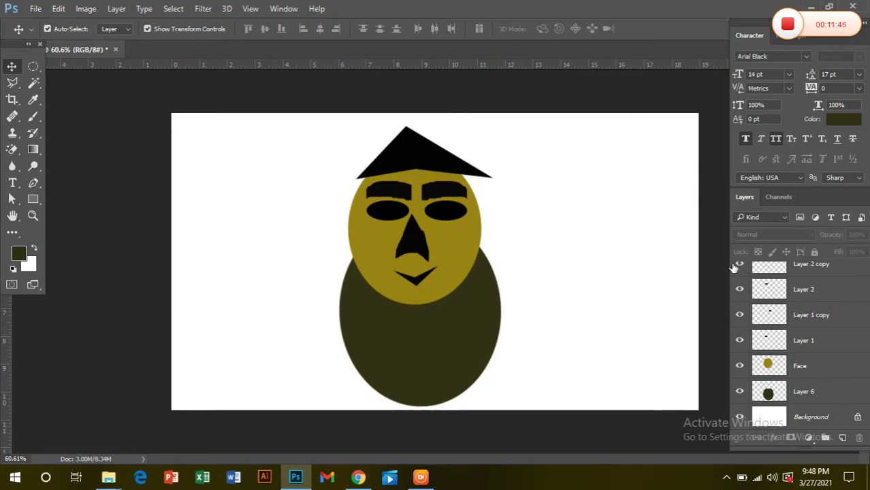
On a new layer, outline a raised arm from the body's left edge with the Polygonal Lasso
{"action": "left_click", "coordinate": [780, 339]}
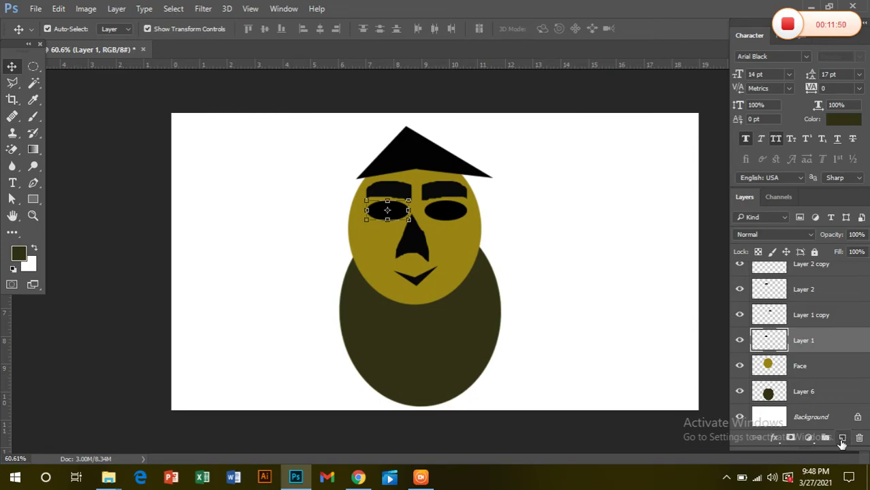
{"action": "left_click", "coordinate": [842, 439]}
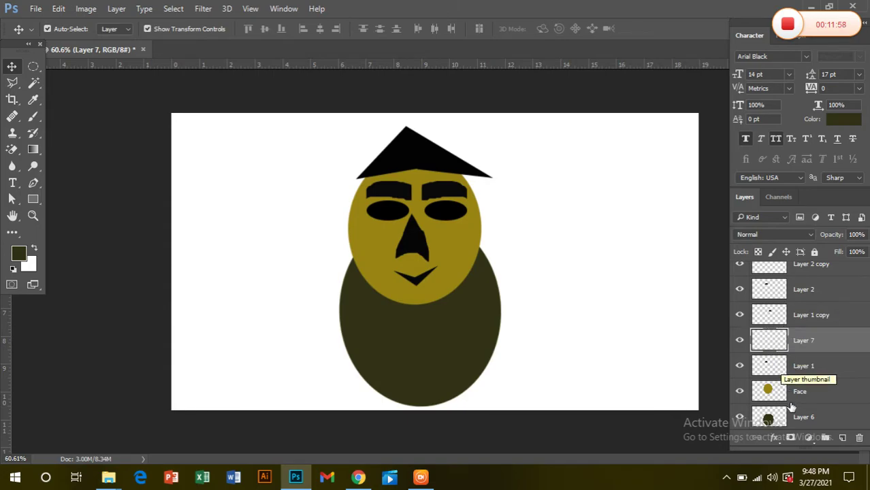
{"action": "left_click", "coordinate": [12, 85]}
{"action": "left_click", "coordinate": [340, 308]}
{"action": "left_click", "coordinate": [283, 309]}
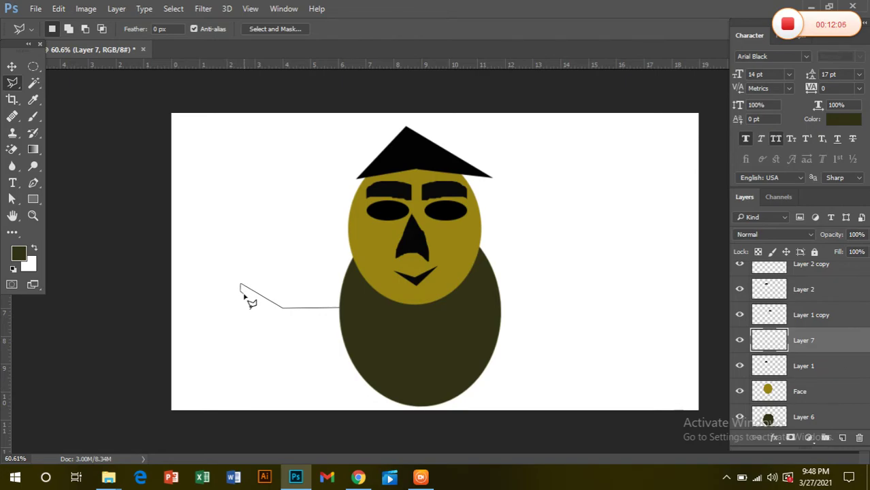
{"action": "left_click", "coordinate": [240, 284]}
{"action": "left_click", "coordinate": [273, 317]}
{"action": "left_click", "coordinate": [341, 325]}
{"action": "left_click", "coordinate": [341, 311]}
Fill the arm selection with near-black and deselect it
{"action": "left_click", "coordinate": [844, 121]}
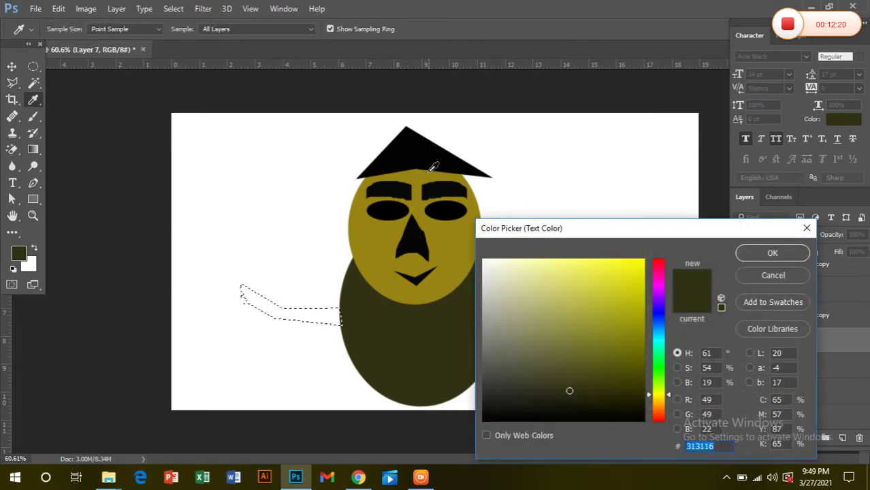
{"action": "left_click", "coordinate": [485, 411]}
{"action": "left_click", "coordinate": [774, 256]}
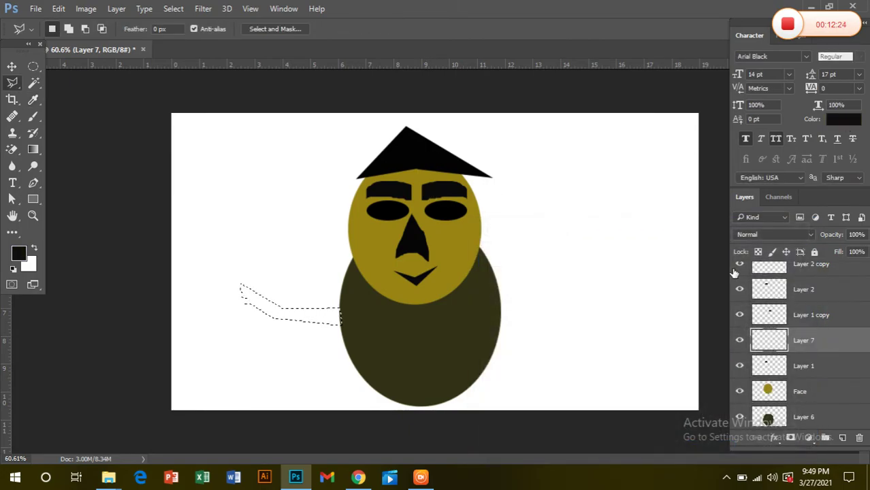
{"action": "key", "text": "alt+BackSpace"}
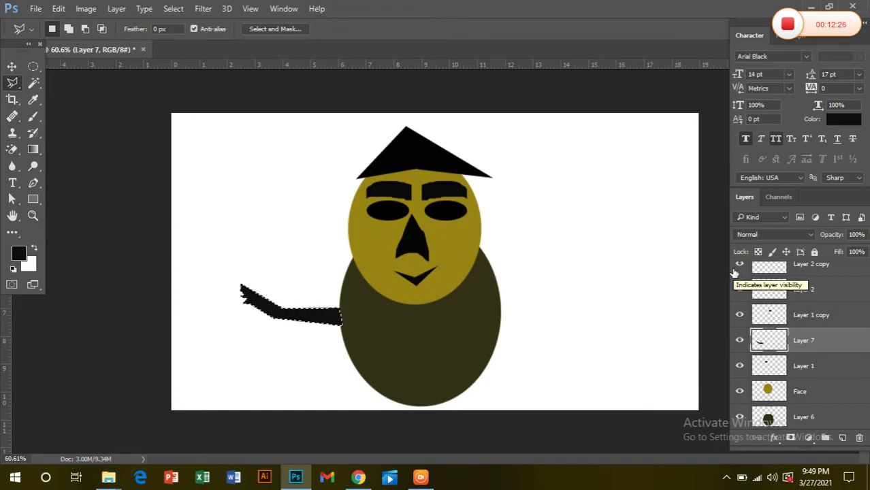
{"action": "key", "text": "ctrl+d"}
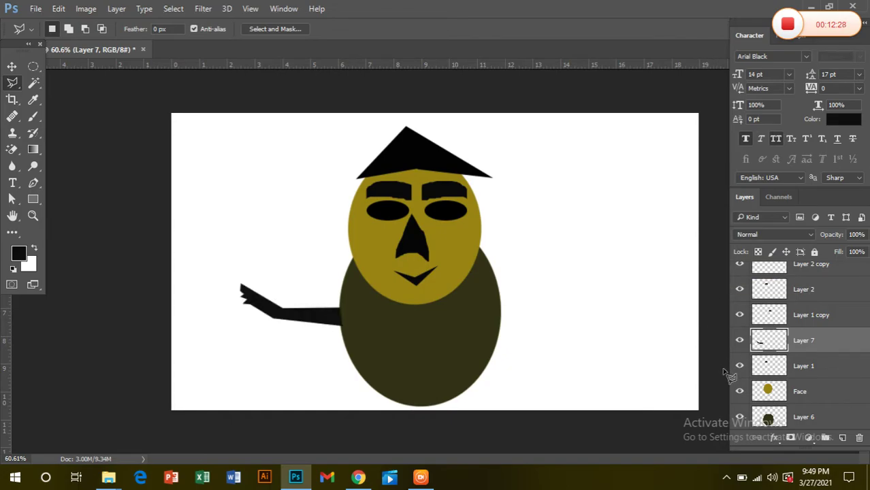
Nudge the arm into place and move its Layer 7 below the body layer
{"action": "left_click", "coordinate": [11, 67]}
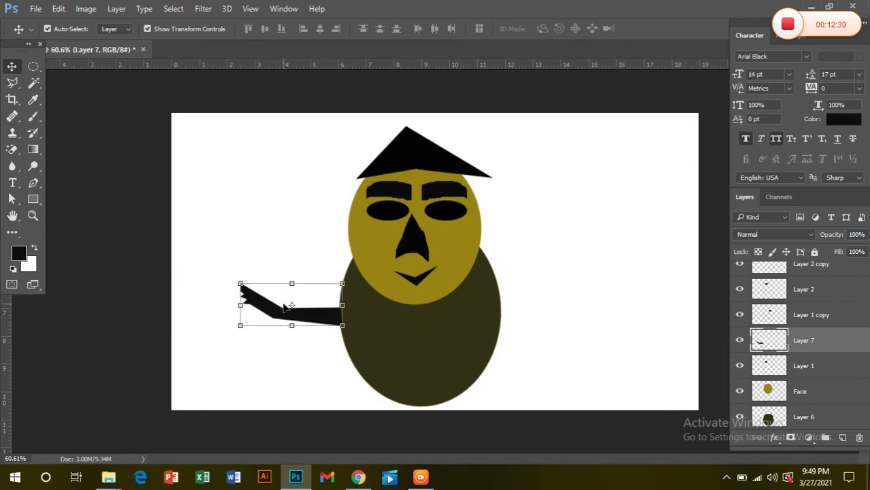
{"action": "mouse_move", "coordinate": [303, 324]}
{"action": "left_mouse_down"}
{"action": "mouse_move", "coordinate": [293, 337]}
{"action": "mouse_move", "coordinate": [305, 324]}
{"action": "left_mouse_up"}
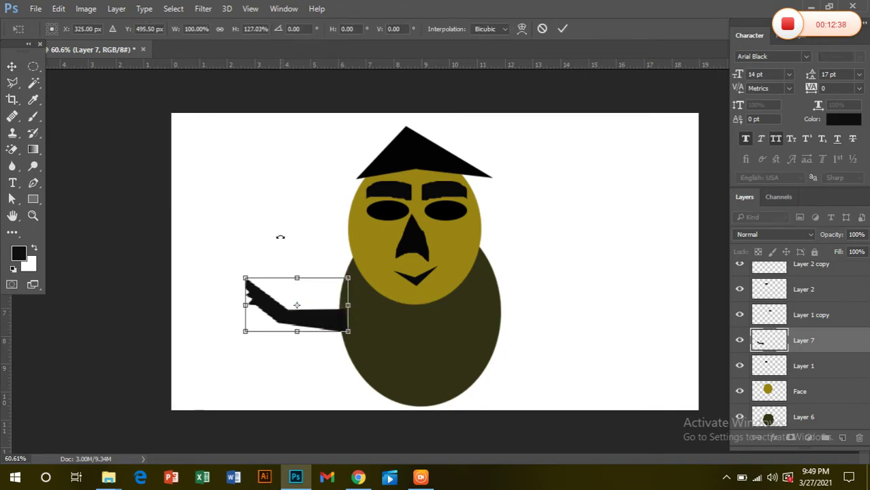
{"action": "key", "text": "Return"}
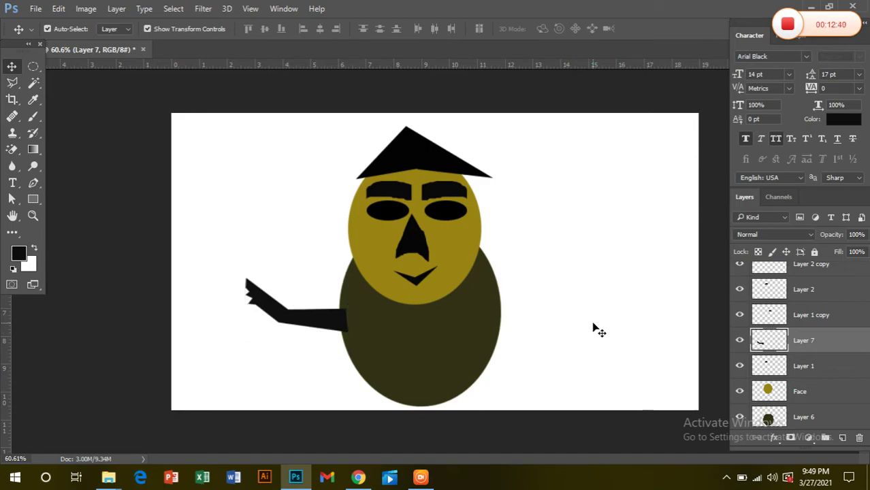
{"action": "left_click", "coordinate": [591, 330]}
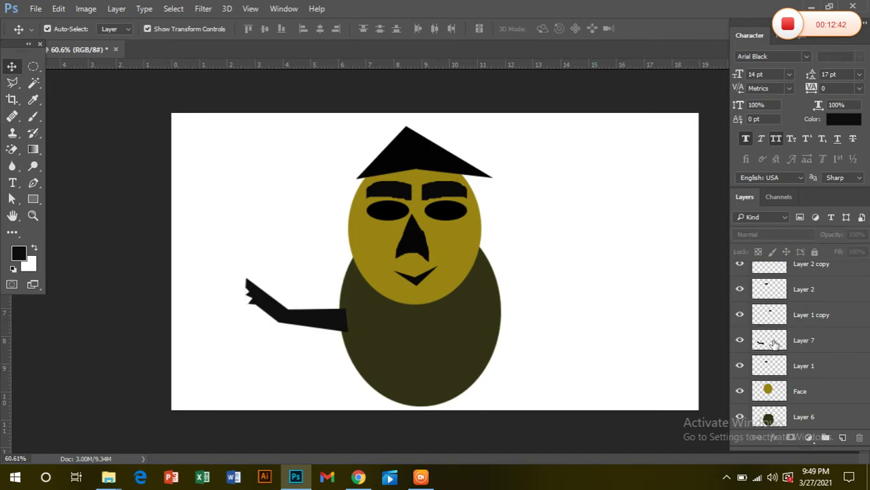
{"action": "left_click_drag", "start_coordinate": [773, 344], "coordinate": [778, 405]}
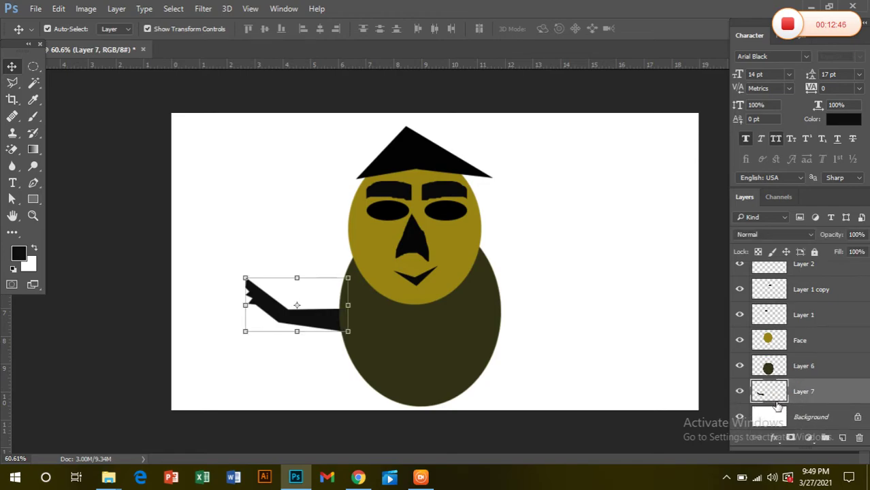
{"action": "left_click", "coordinate": [399, 328]}
{"action": "left_click", "coordinate": [298, 319]}
Duplicate the arm onto the body's right side as Layer 7 copy
{"action": "left_click_drag", "start_coordinate": [313, 322], "coordinate": [548, 329]}
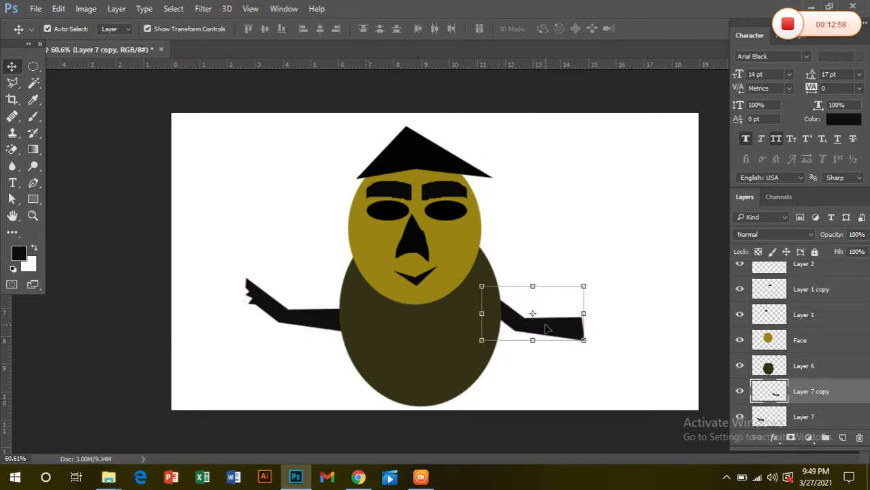
{"action": "key", "text": "ctrl"}
{"action": "key", "text": "ctrl+t"}
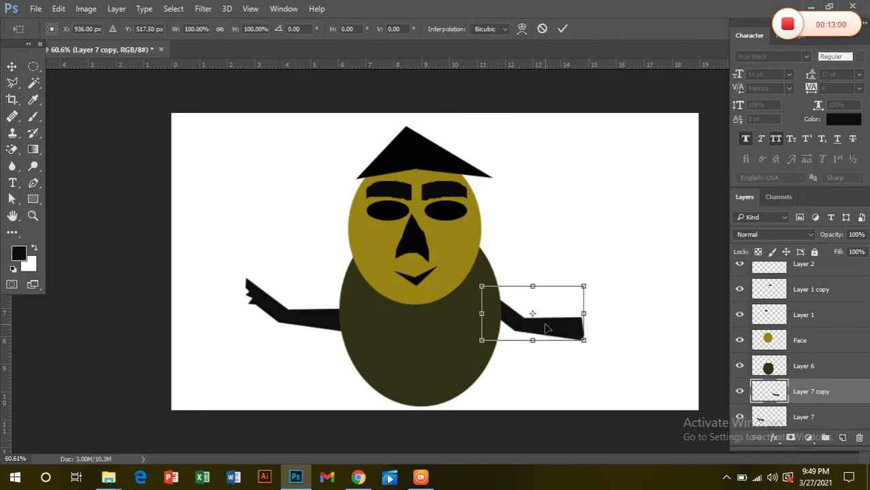
{"action": "key", "text": "Return"}
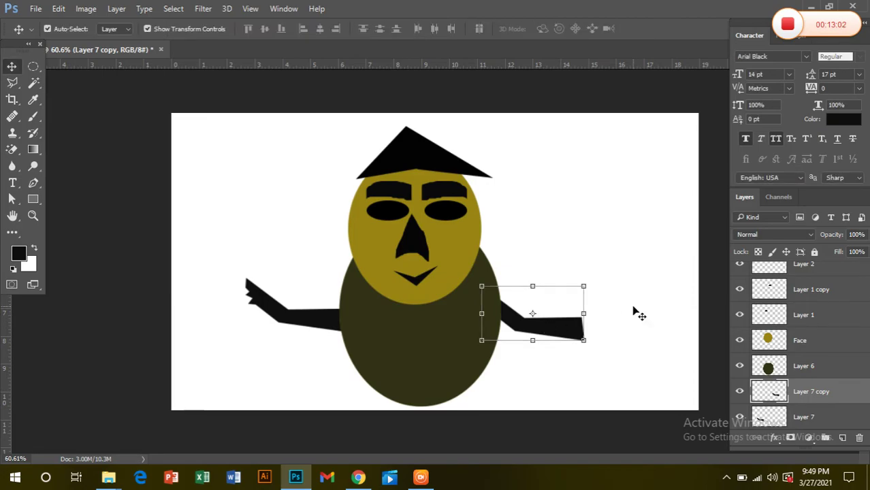
{"action": "left_click", "coordinate": [636, 311]}
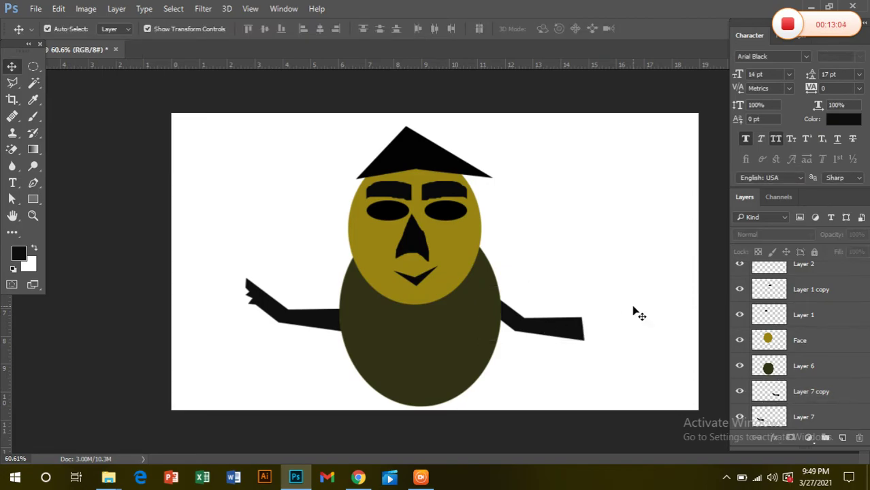
{"action": "right_click", "coordinate": [548, 335]}
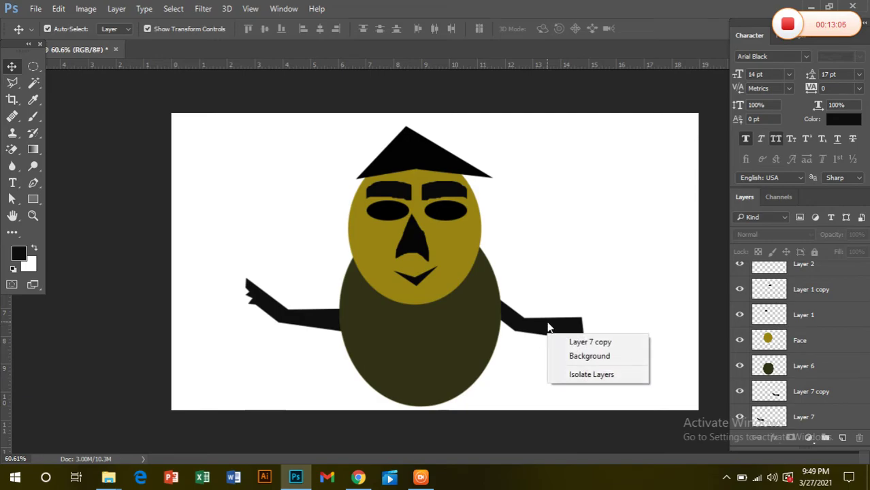
{"action": "left_click", "coordinate": [575, 305]}
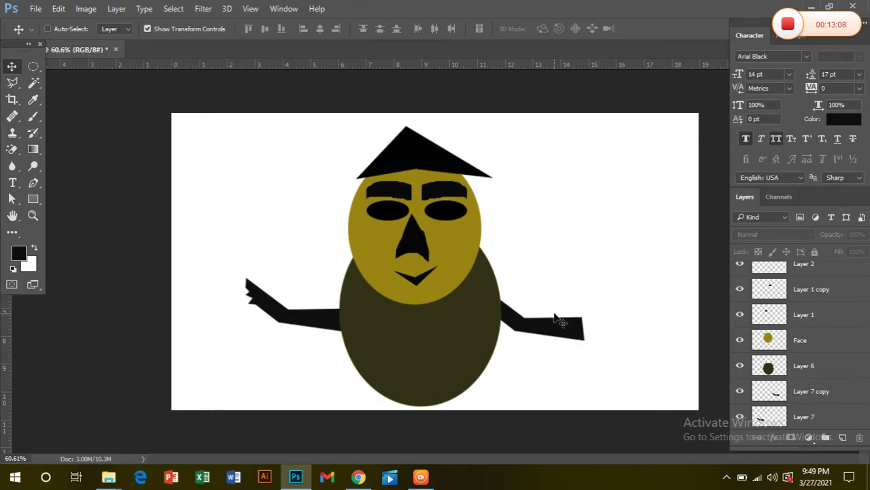
{"action": "right_click", "coordinate": [551, 325]}
{"action": "left_click", "coordinate": [549, 324]}
{"action": "left_click", "coordinate": [524, 327]}
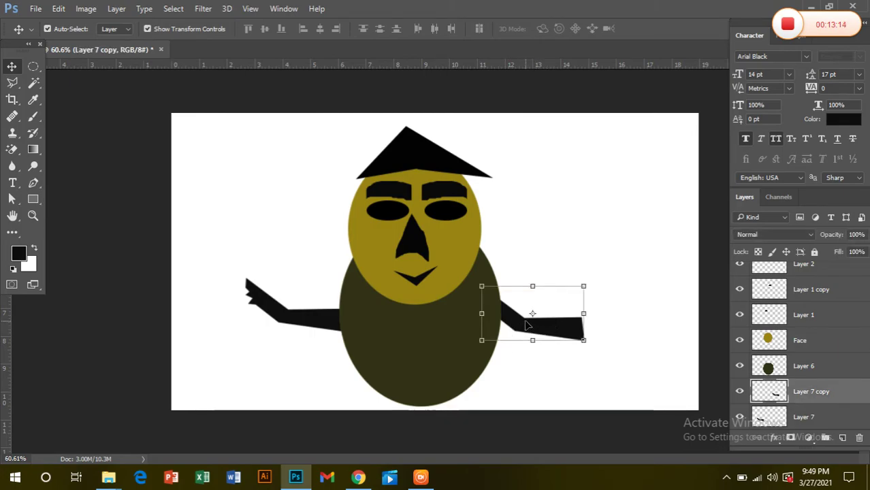
Flip the copied arm horizontally, enlarge it, and fit it against the body's right side
{"action": "key", "text": "ctrl+t"}
{"action": "right_click", "coordinate": [528, 320]}
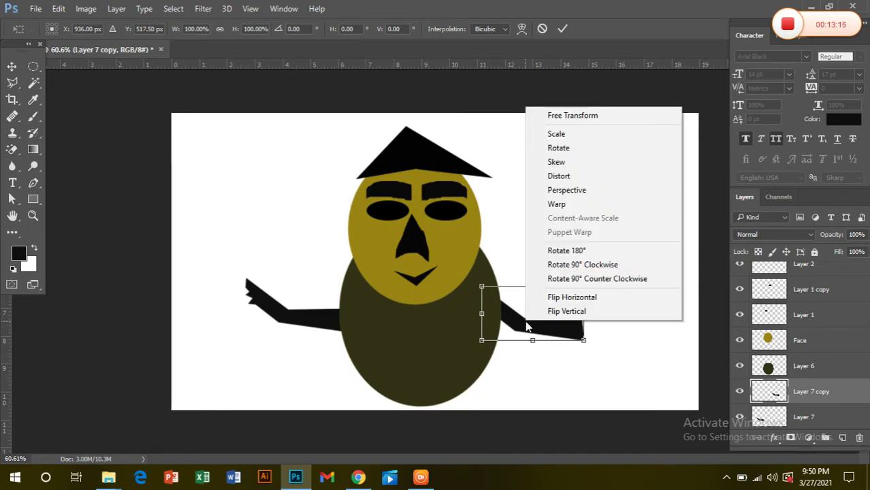
{"action": "left_click", "coordinate": [567, 298]}
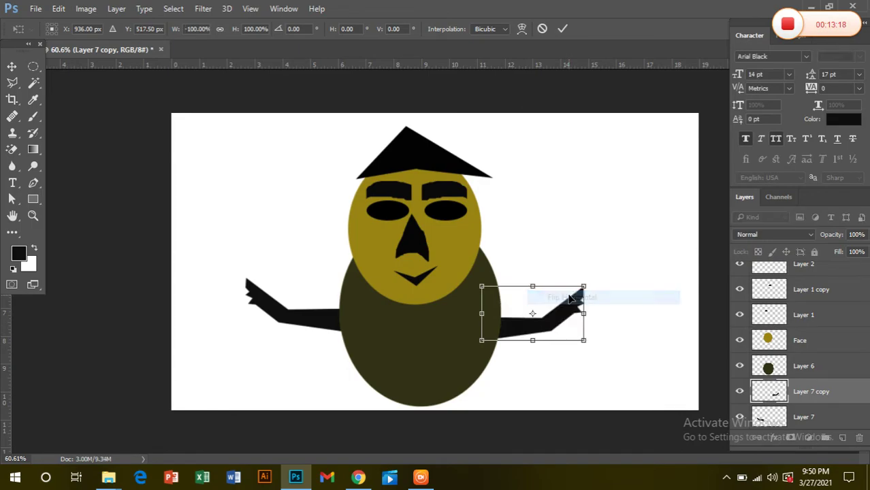
{"action": "left_click_drag", "start_coordinate": [549, 325], "coordinate": [557, 317]}
{"action": "left_click_drag", "start_coordinate": [597, 279], "coordinate": [656, 258]}
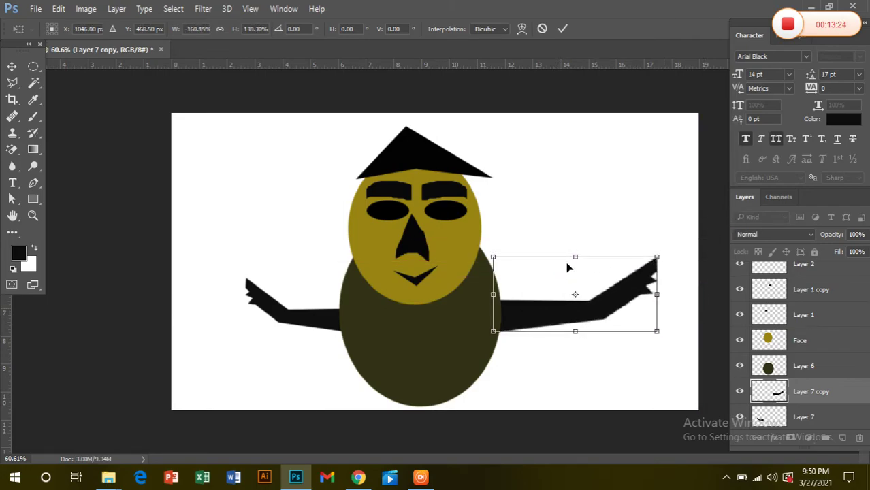
{"action": "left_click_drag", "start_coordinate": [574, 310], "coordinate": [554, 316]}
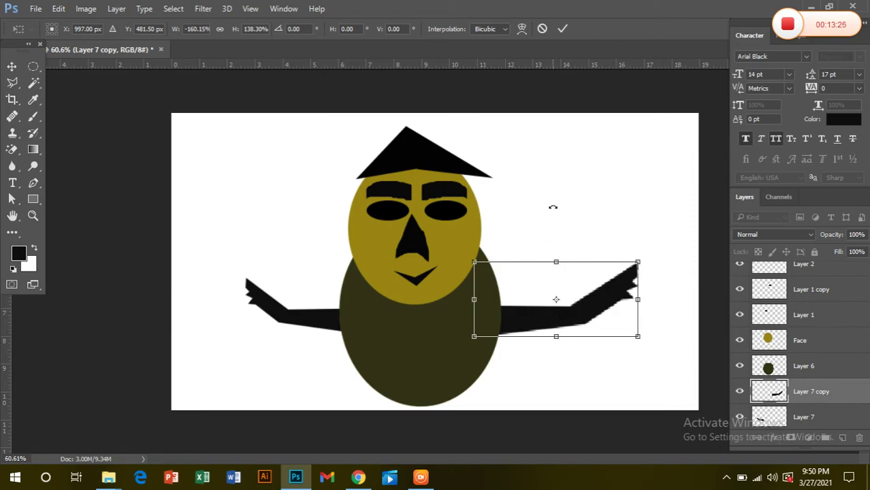
{"action": "key", "text": "Return"}
{"action": "left_click", "coordinate": [307, 176]}
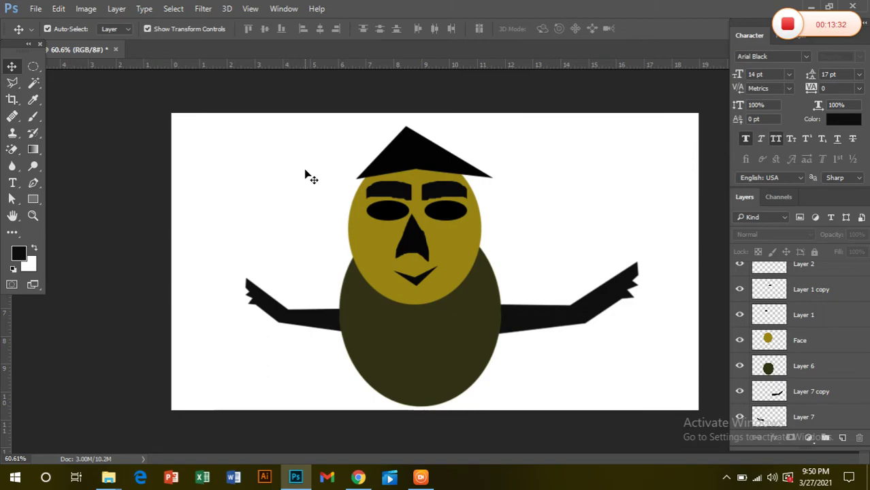
{"action": "left_click", "coordinate": [267, 194]}
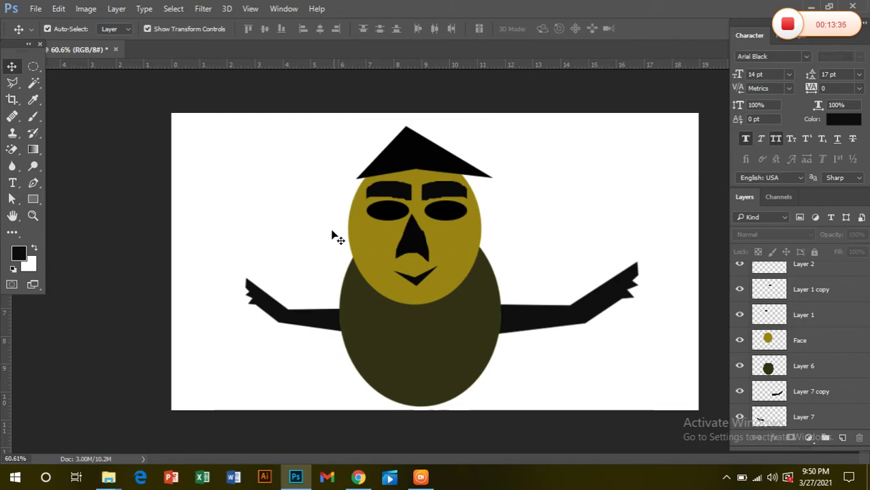
Begin saving the drawing as a JPEG, then cancel it
{"action": "left_click", "coordinate": [36, 8]}
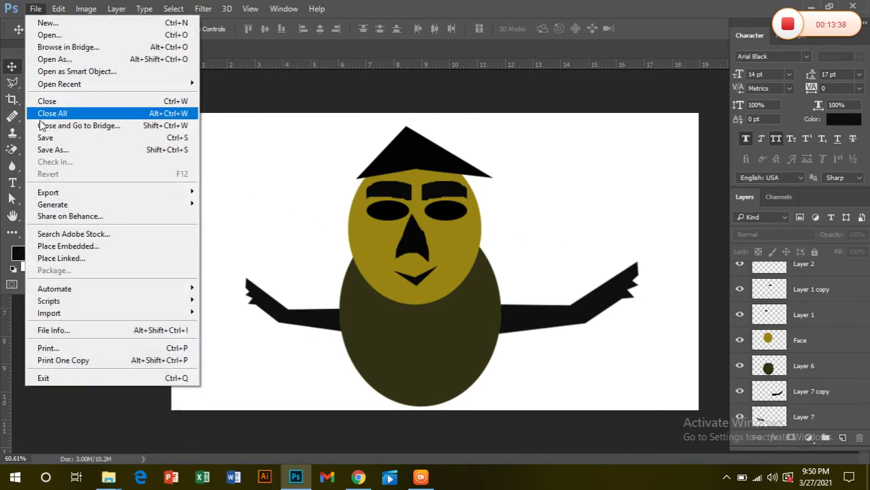
{"action": "left_click", "coordinate": [61, 151]}
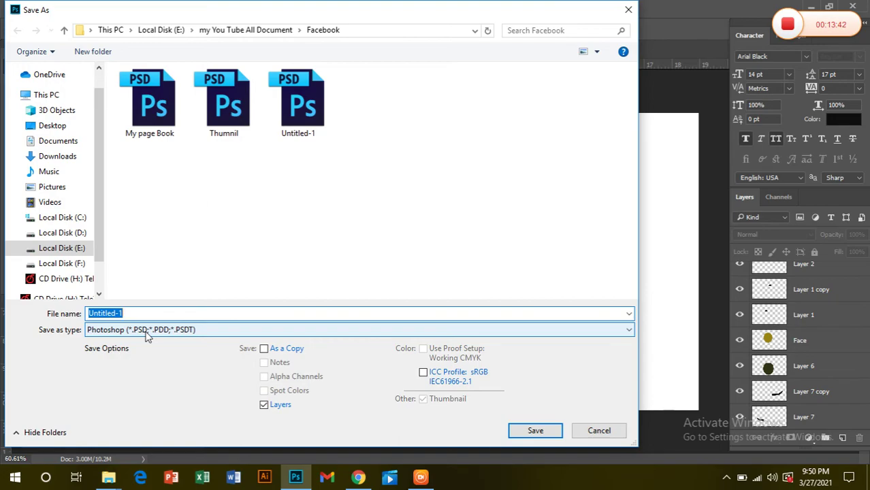
{"action": "left_click", "coordinate": [145, 330]}
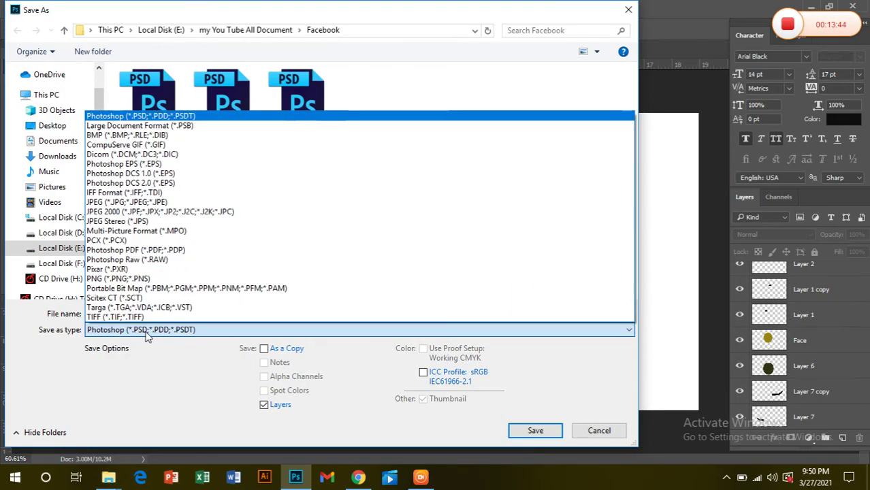
{"action": "left_click", "coordinate": [140, 202]}
{"action": "left_click_drag", "start_coordinate": [126, 313], "coordinate": [77, 318]}
{"action": "key", "text": "BackSpace"}
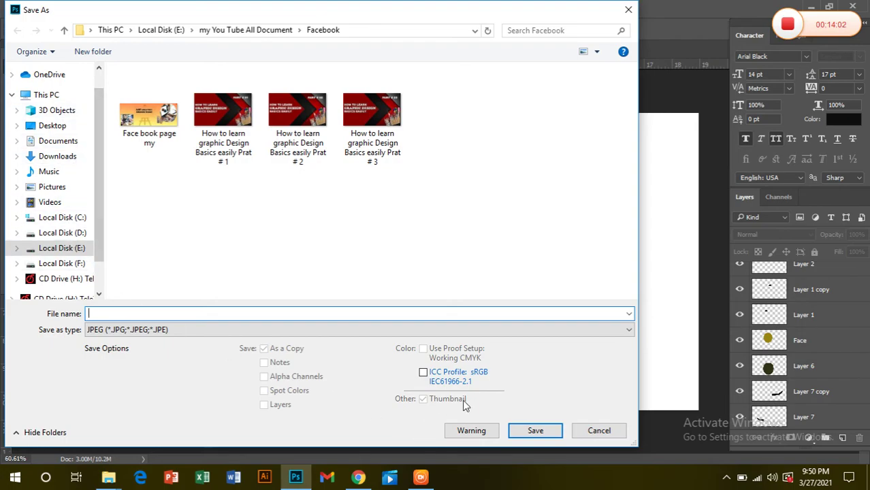
{"action": "left_click", "coordinate": [596, 438]}
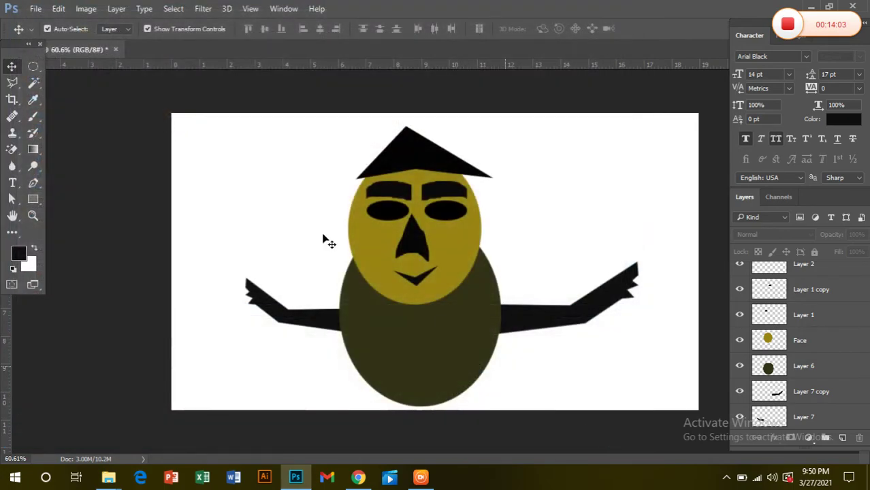
Save the document as Photoshop PSD named 'caton' on the Desktop, accepting compatibility settings
{"action": "left_click", "coordinate": [35, 8]}
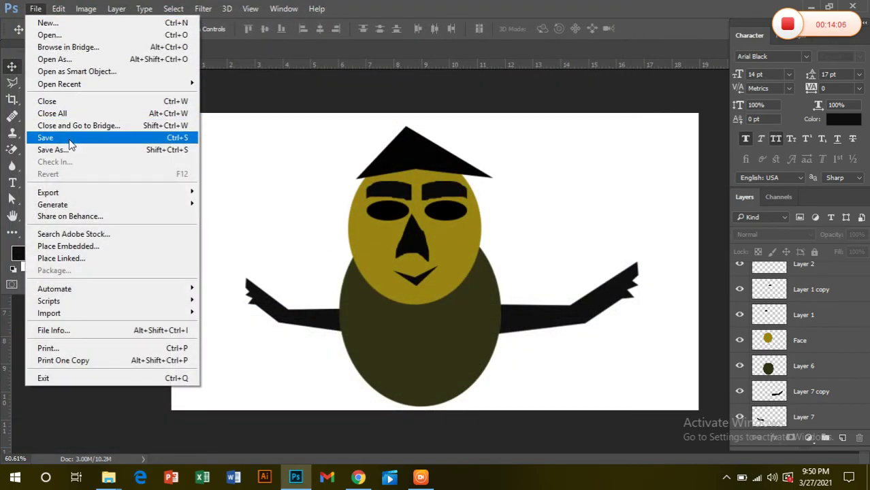
{"action": "left_click", "coordinate": [53, 149]}
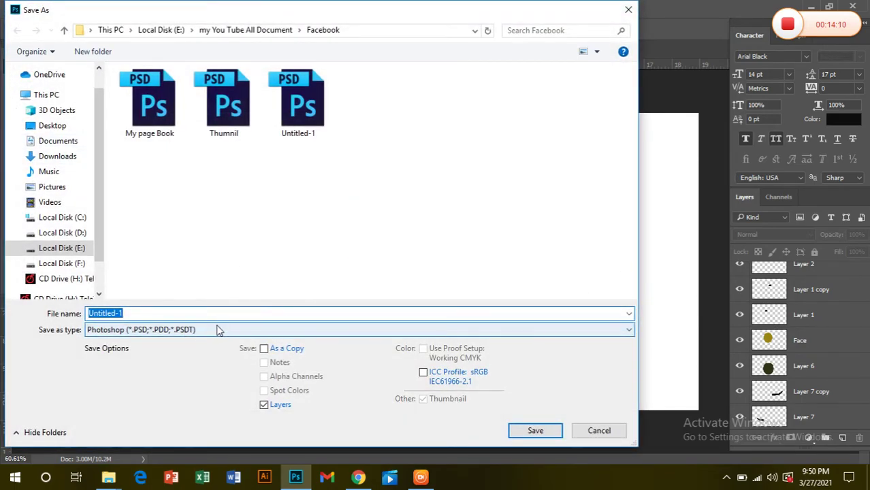
{"action": "left_click", "coordinate": [215, 331]}
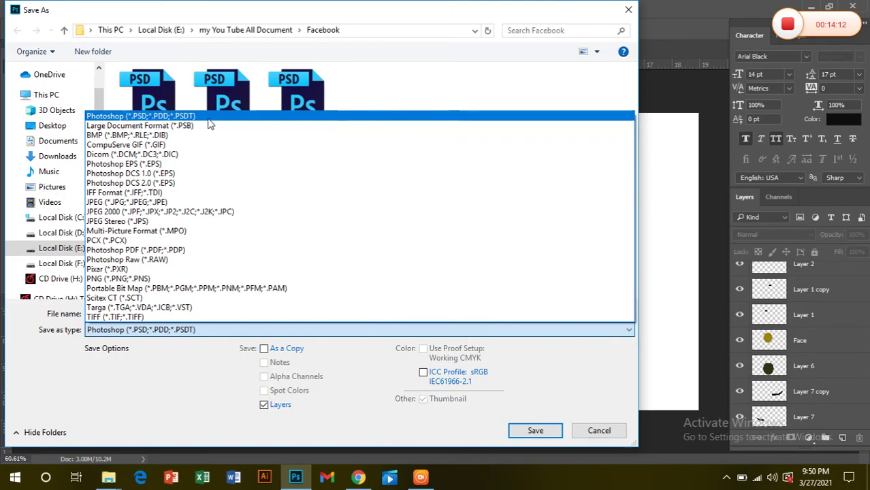
{"action": "left_click", "coordinate": [211, 334]}
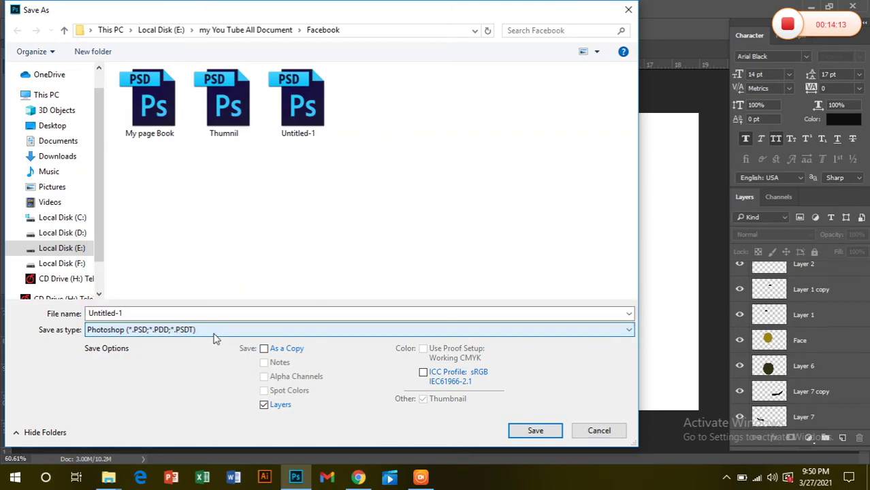
{"action": "left_click", "coordinate": [172, 312]}
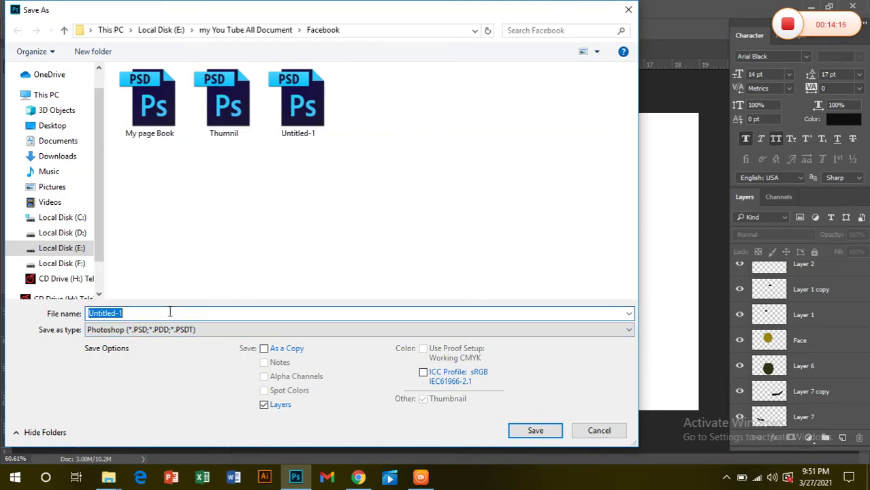
{"action": "key", "text": "BackSpace"}
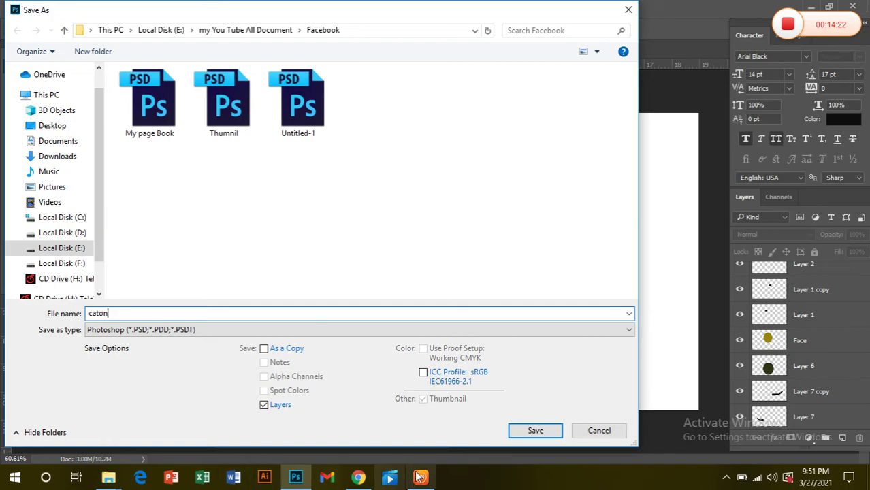
{"action": "left_click", "coordinate": [52, 128]}
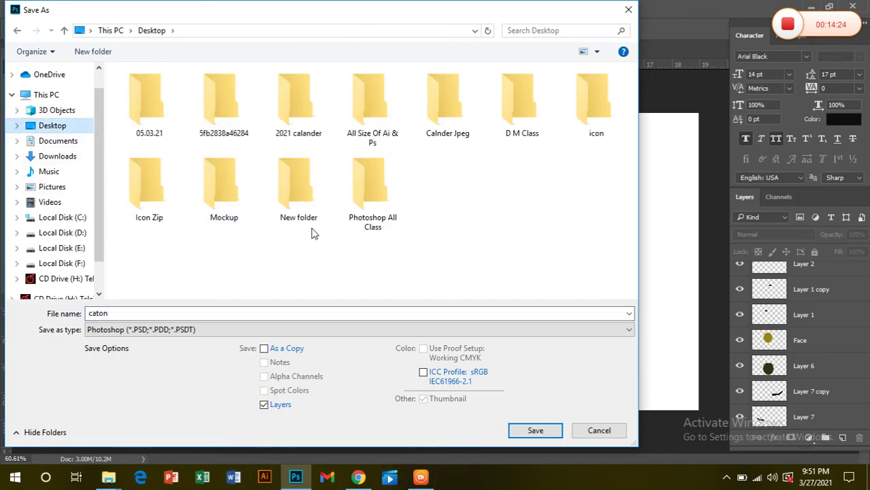
{"action": "left_click", "coordinate": [537, 429]}
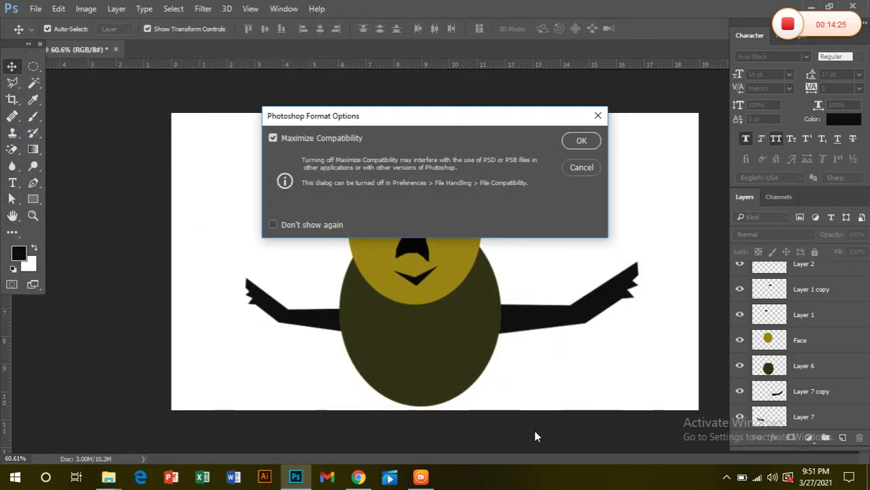
{"action": "left_click", "coordinate": [597, 144]}
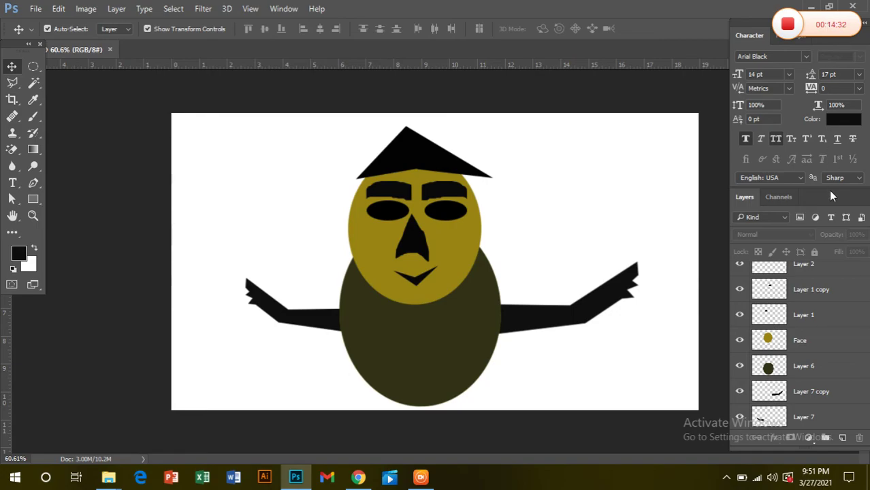
Shift the body slightly left and proportionally scale down the whole figure
{"action": "left_click_drag", "start_coordinate": [446, 311], "coordinate": [437, 313]}
{"action": "left_click", "coordinate": [279, 176]}
{"action": "left_click_drag", "start_coordinate": [255, 127], "coordinate": [635, 401]}
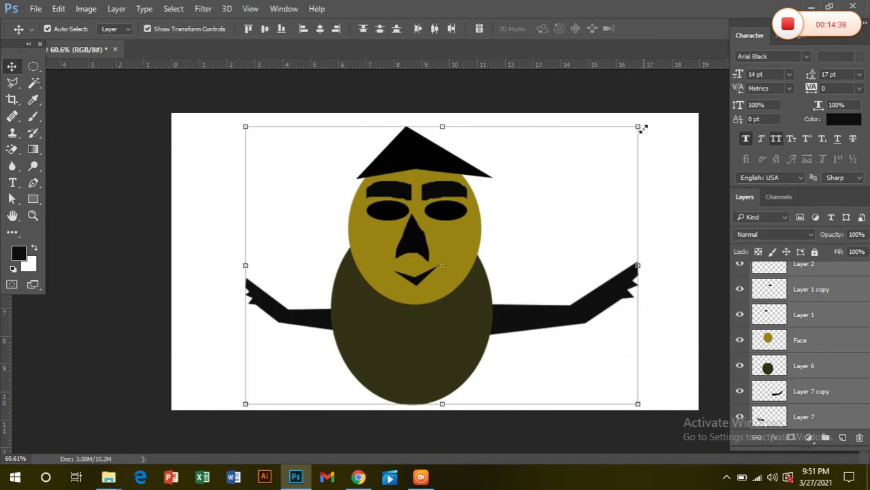
{"action": "left_click_drag", "start_coordinate": [637, 125], "coordinate": [611, 134]}
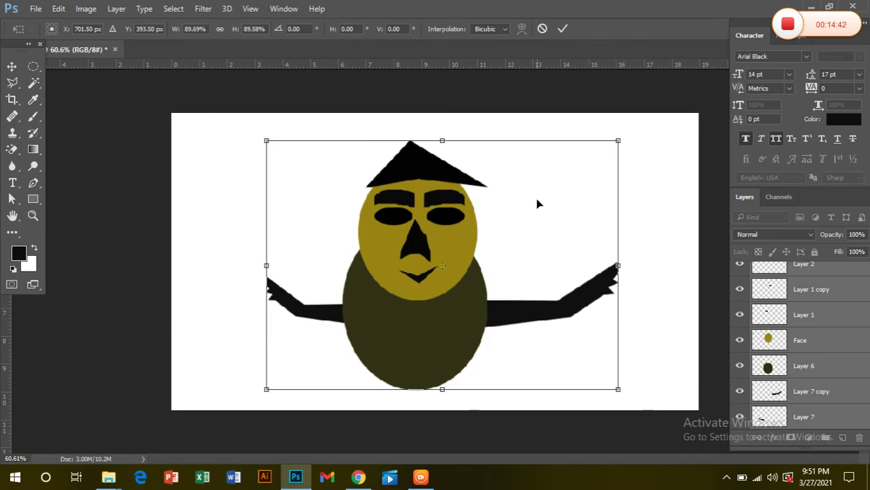
{"action": "key", "text": "Return"}
Scale down the right arm to better match the left arm
{"action": "left_click", "coordinate": [560, 314]}
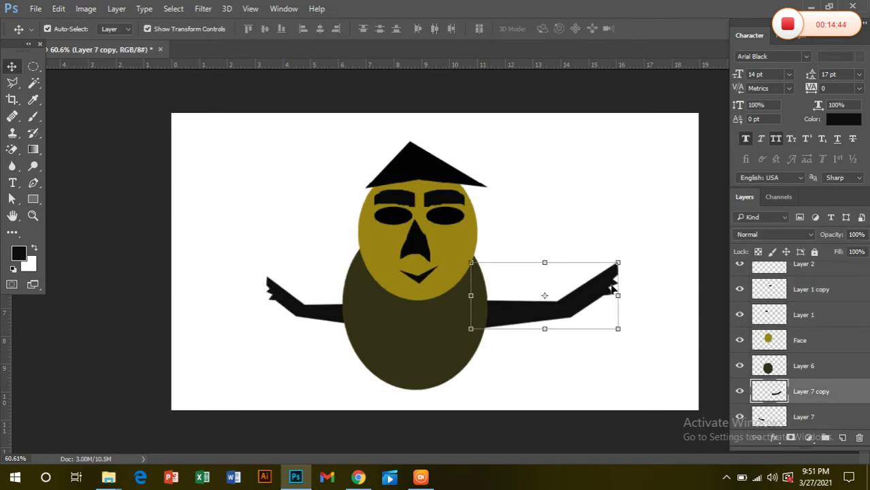
{"action": "left_click_drag", "start_coordinate": [617, 261], "coordinate": [574, 276]}
{"action": "key", "text": "Return"}
{"action": "left_click", "coordinate": [606, 243]}
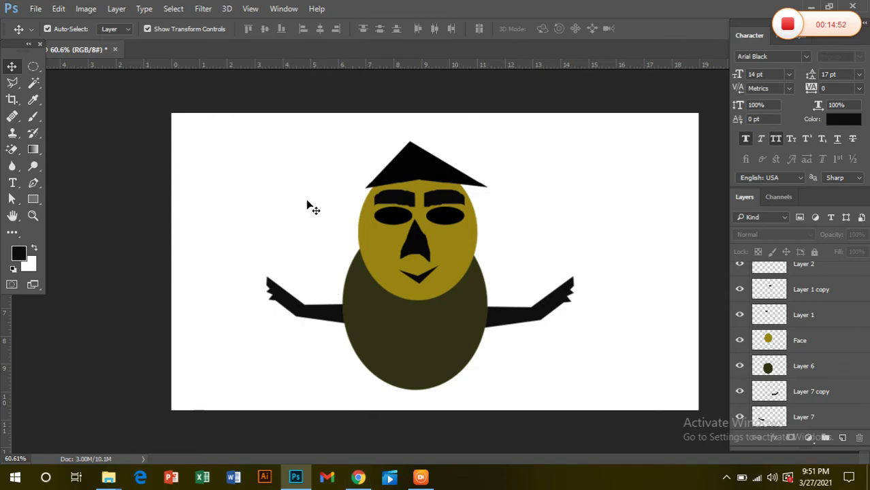
Minimize Chrome and Photoshop, then launch Chrome from the desktop and maximize it
{"action": "left_click", "coordinate": [359, 478]}
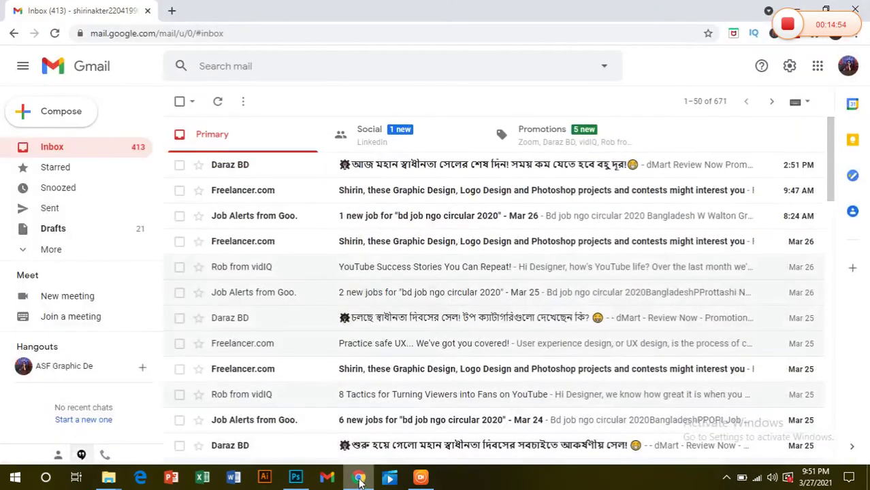
{"action": "left_click", "coordinate": [796, 7]}
{"action": "left_click", "coordinate": [805, 6]}
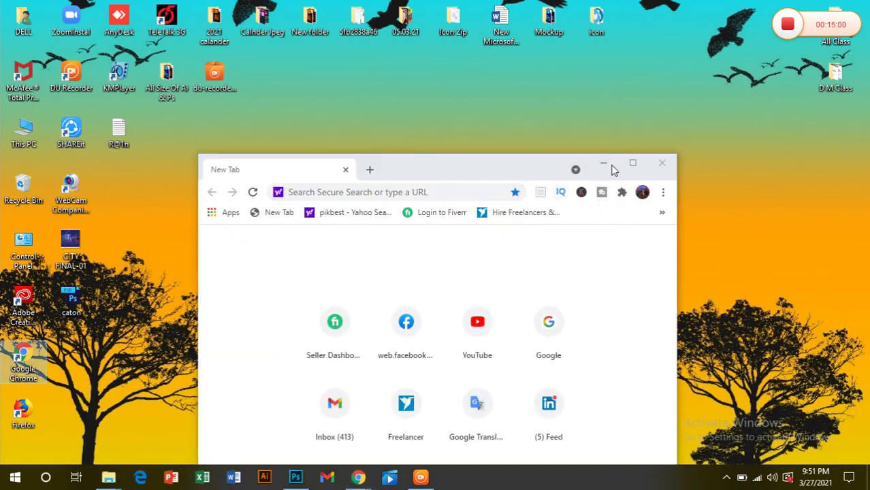
{"action": "left_click", "coordinate": [604, 165]}
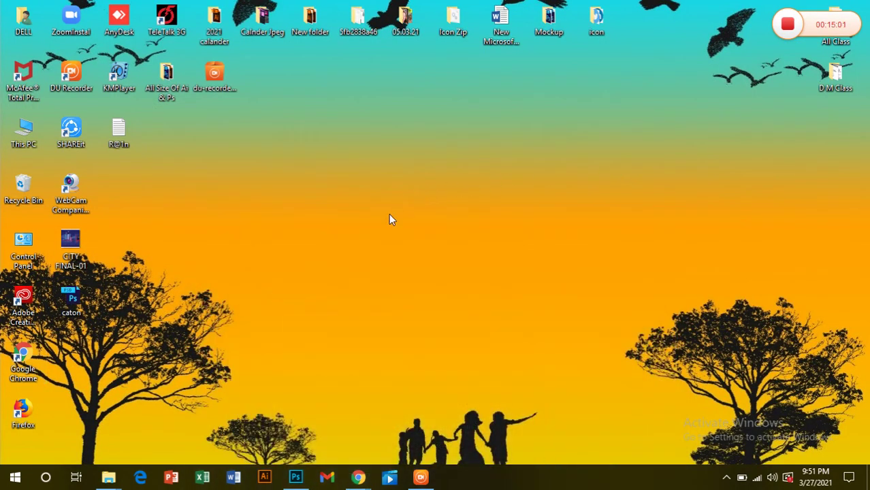
{"action": "double_click", "coordinate": [29, 356]}
{"action": "left_click", "coordinate": [639, 169]}
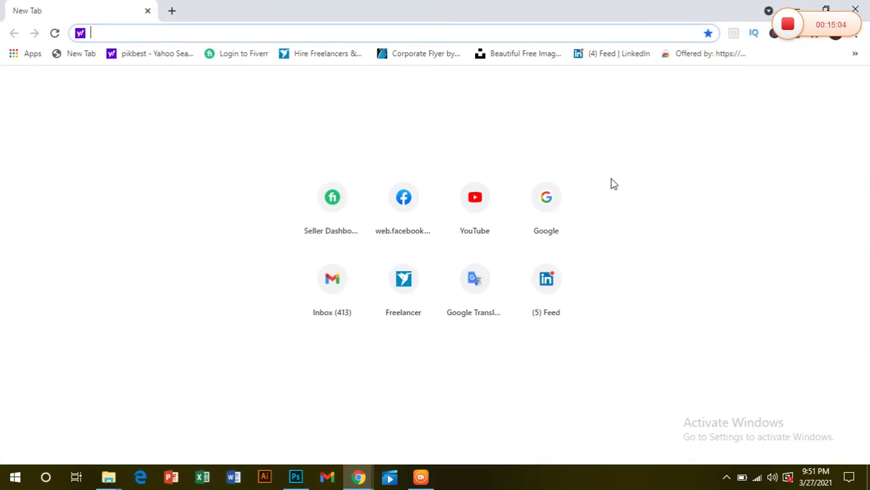
Open the Google home page and start a search with 'co'
{"action": "left_click", "coordinate": [540, 204]}
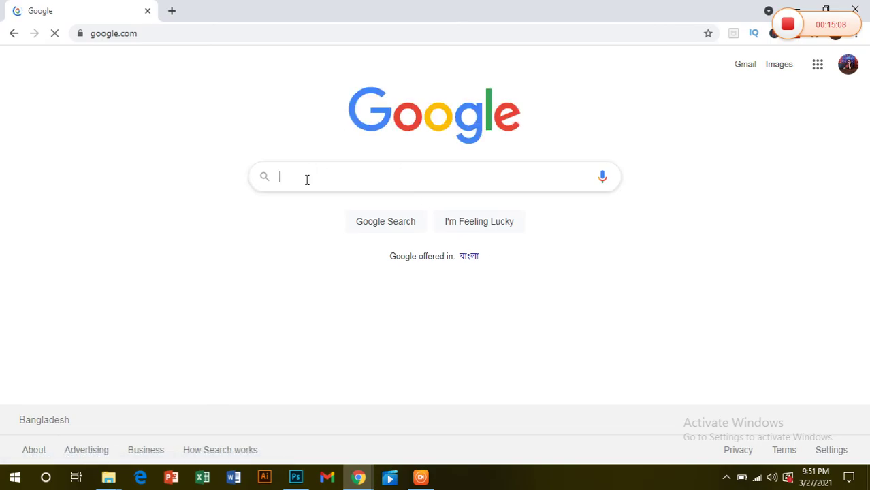
{"action": "left_click", "coordinate": [307, 179]}
{"action": "type", "text": "c"}
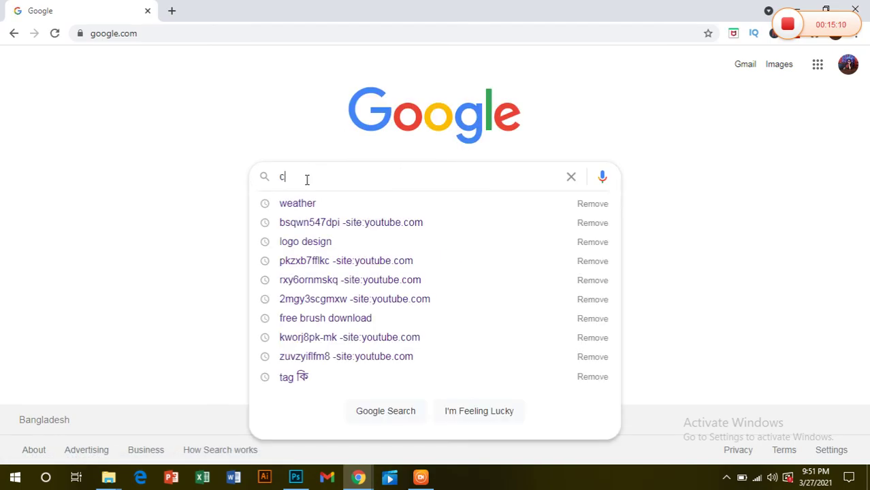
{"action": "type", "text": "o"}
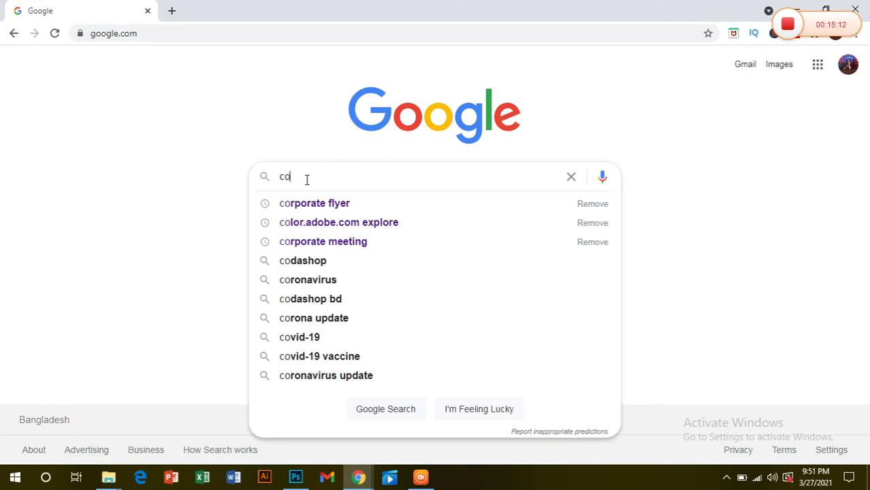